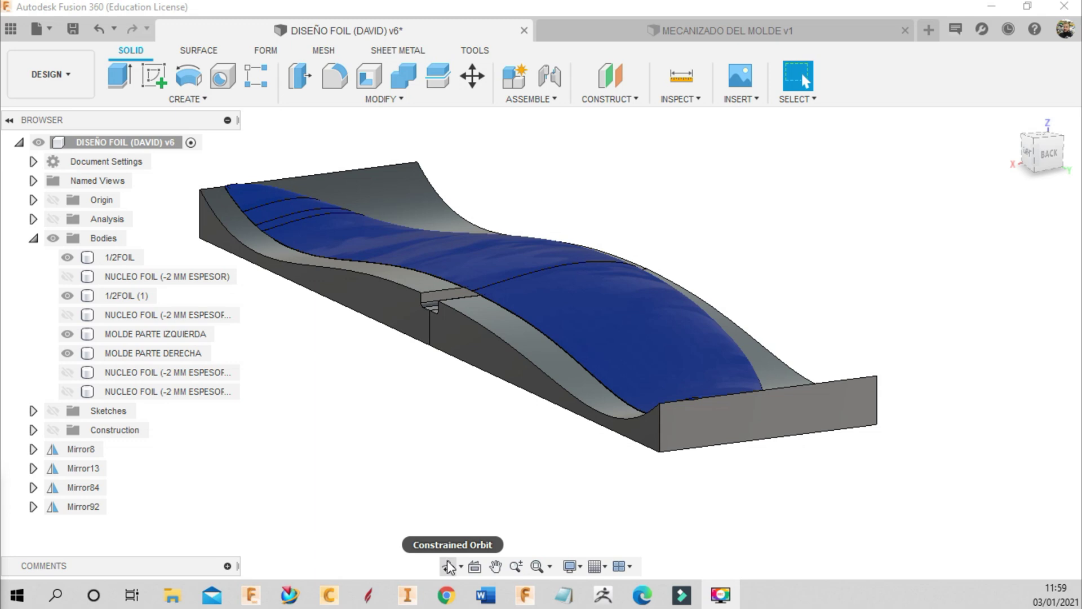
Hide both 1/2FOIL bodies and show the two NUCLEO FOIL (-2 MM ESPESOR) core bodies
{"action": "left_click", "coordinate": [449, 567]}
{"action": "left_click_drag", "start_coordinate": [447, 402], "coordinate": [558, 408]}
{"action": "left_click_drag", "start_coordinate": [658, 387], "coordinate": [575, 414]}
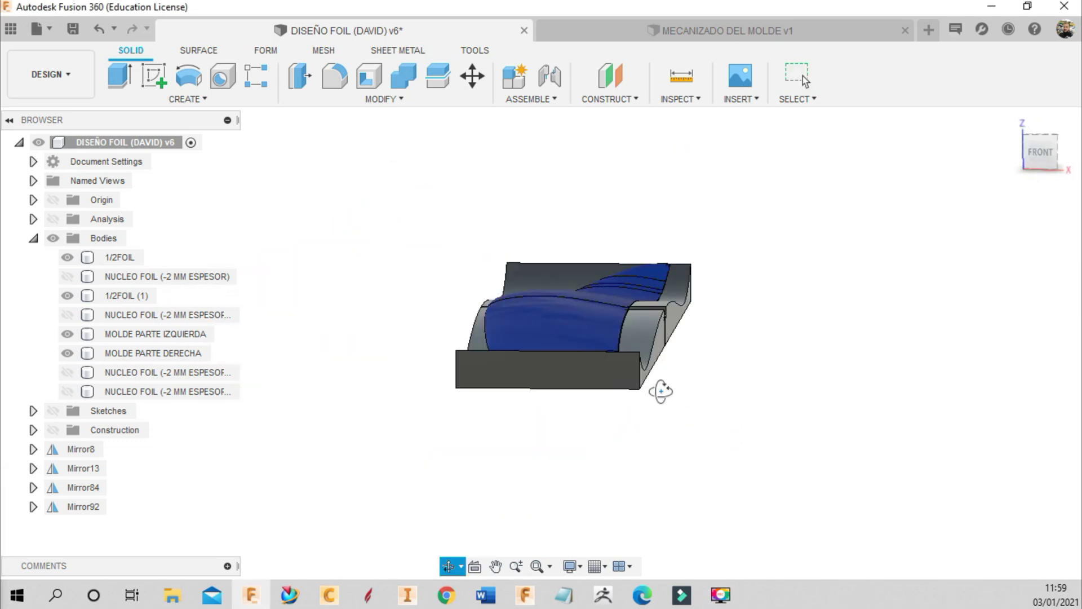
{"action": "left_click", "coordinate": [67, 295]}
{"action": "left_click", "coordinate": [67, 257]}
{"action": "left_click", "coordinate": [68, 276]}
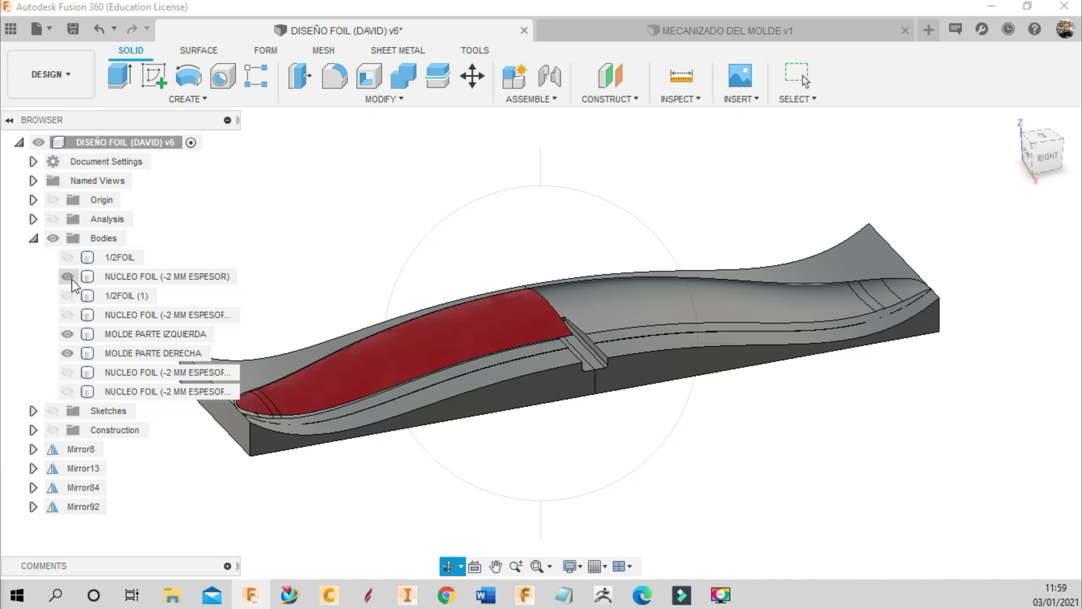
{"action": "left_click", "coordinate": [67, 314]}
Orbit to a flatter side view and bring the MECANIZADO DEL MOLDE v1 document forward
{"action": "mouse_move", "coordinate": [339, 360]}
{"action": "left_mouse_down"}
{"action": "mouse_move", "coordinate": [428, 335]}
{"action": "mouse_move", "coordinate": [423, 370]}
{"action": "mouse_move", "coordinate": [457, 360]}
{"action": "left_mouse_up"}
{"action": "key", "text": "Escape"}
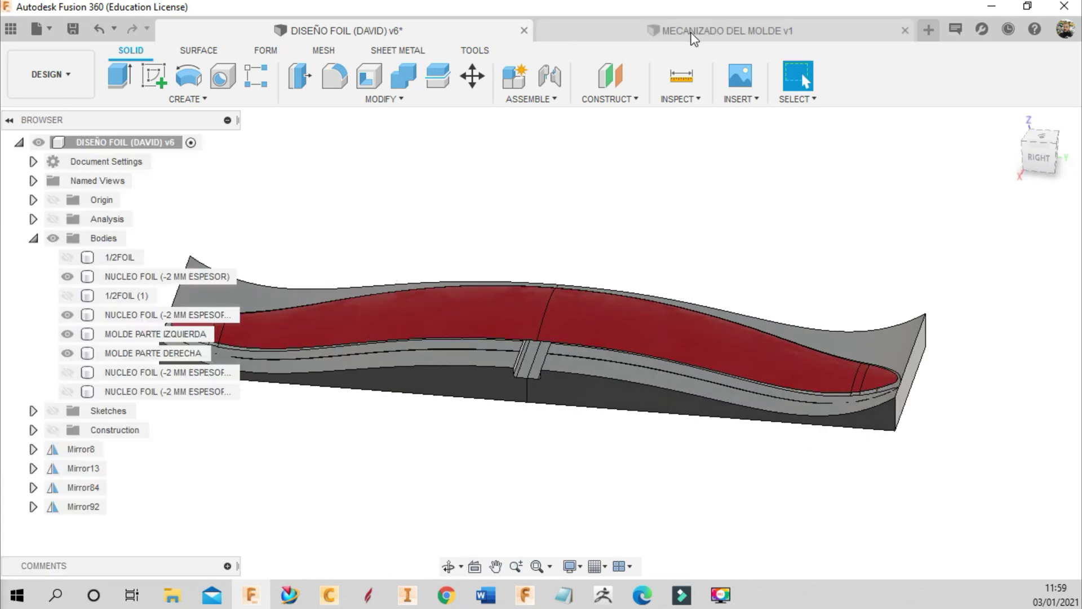
{"action": "left_click", "coordinate": [693, 35]}
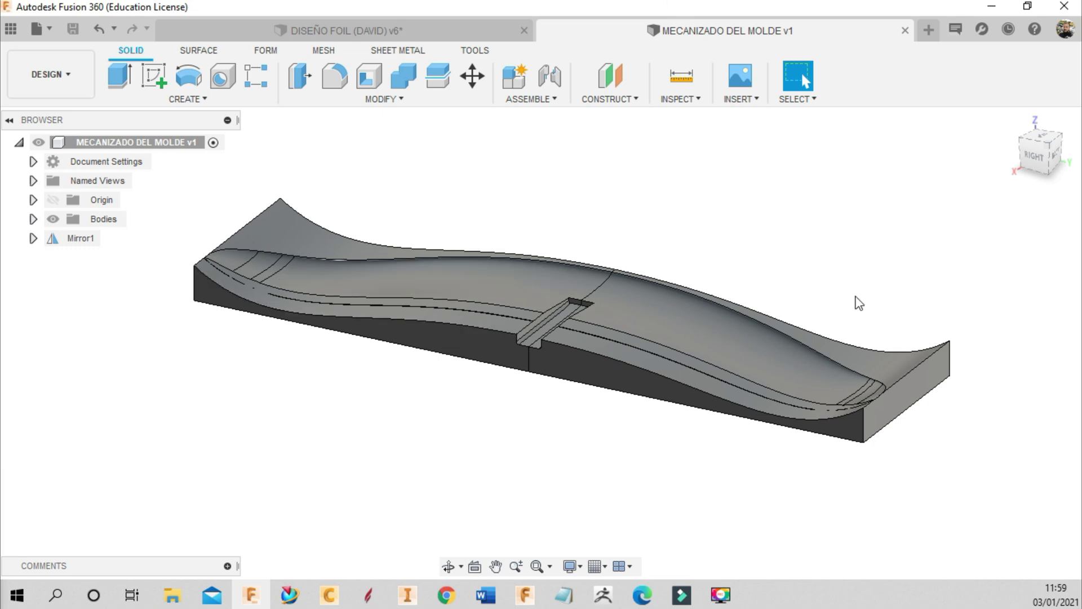
Switch to the MANUFACTURE workspace
{"action": "scroll", "coordinate": [544, 290], "scroll_direction": "up", "scroll_amount": 2}
{"action": "scroll", "coordinate": [544, 291], "scroll_direction": "up", "scroll_amount": 1}
{"action": "left_click", "coordinate": [56, 76]}
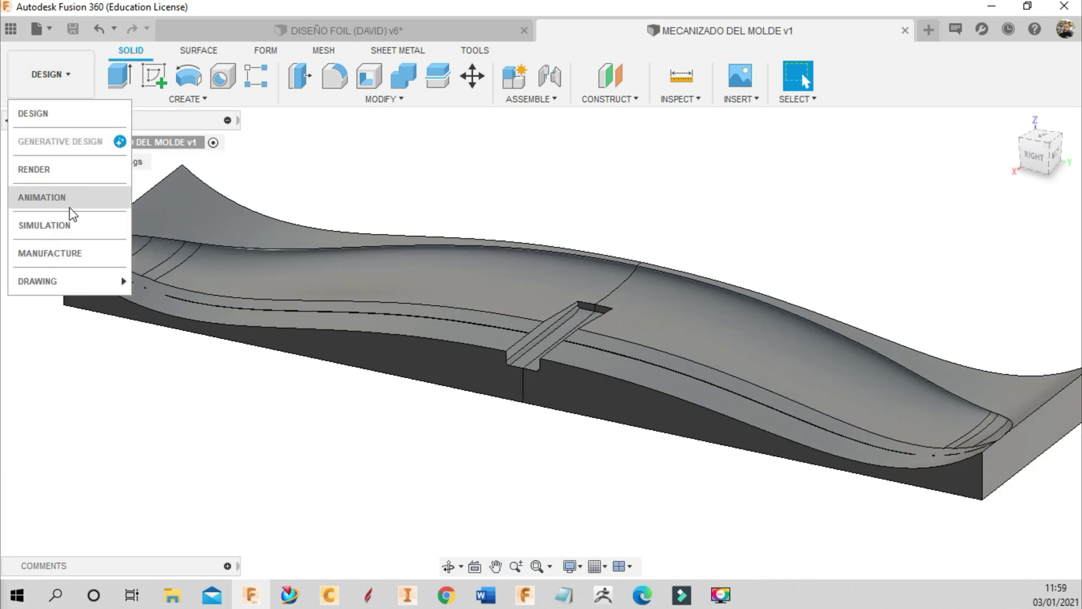
{"action": "left_click", "coordinate": [73, 251]}
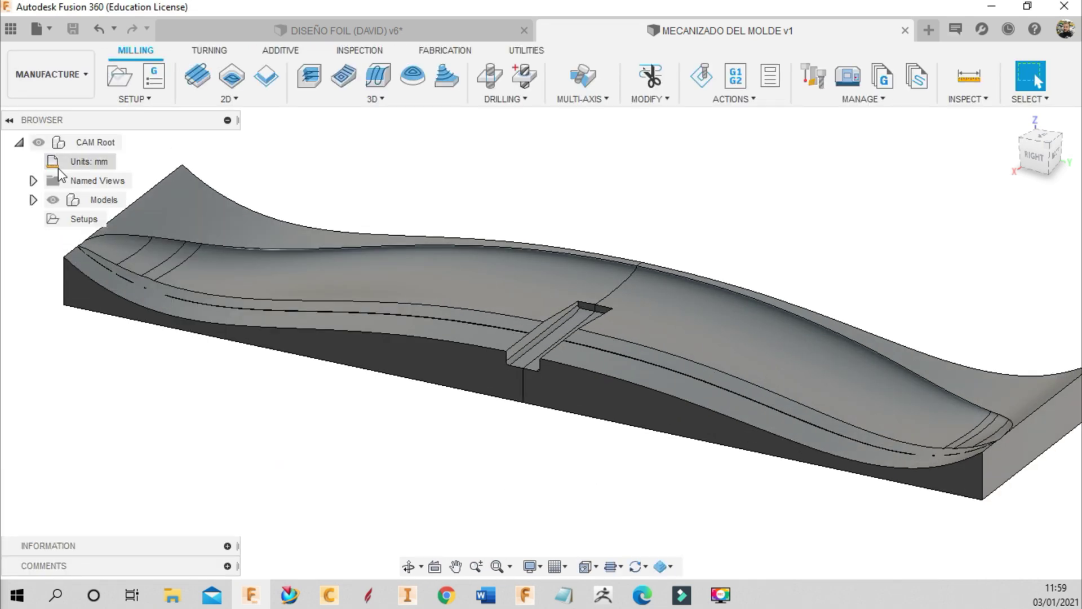
Create a new setup with the Generic 3-axis machine
{"action": "left_click", "coordinate": [145, 102]}
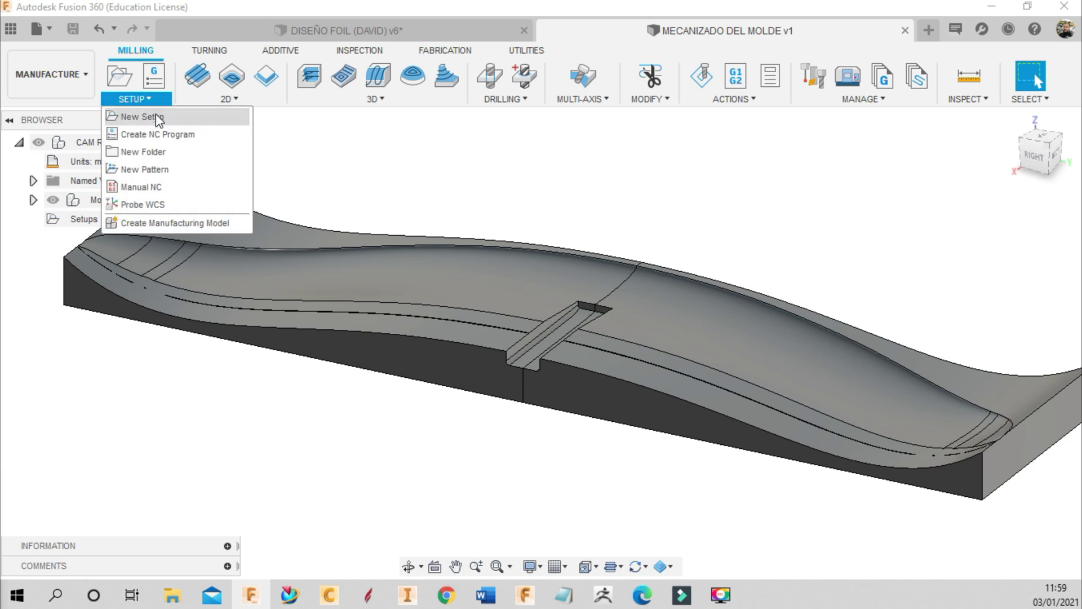
{"action": "left_click", "coordinate": [142, 116]}
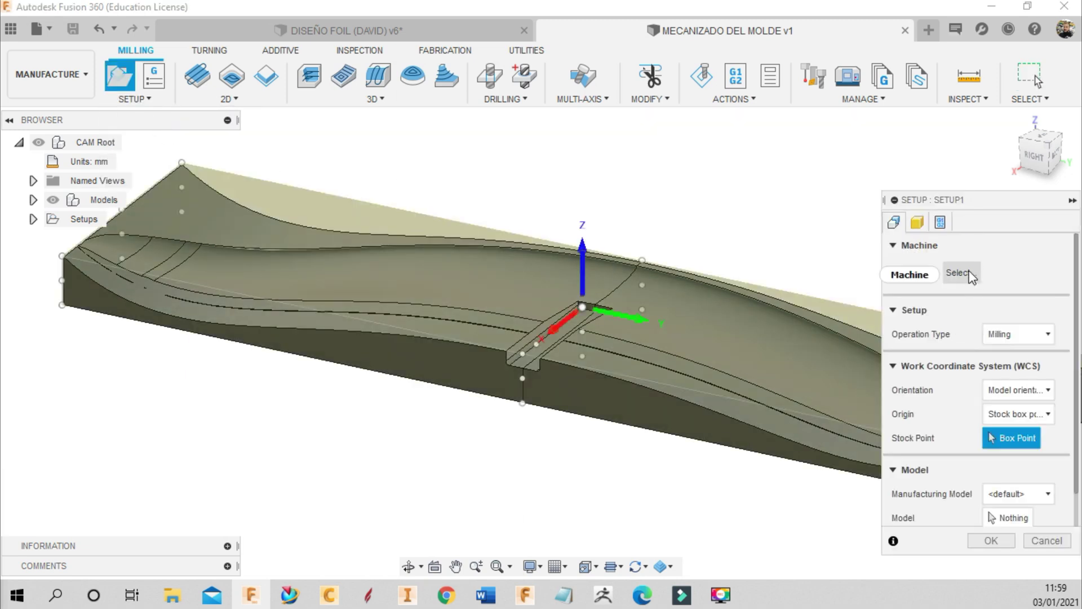
{"action": "left_click", "coordinate": [969, 273]}
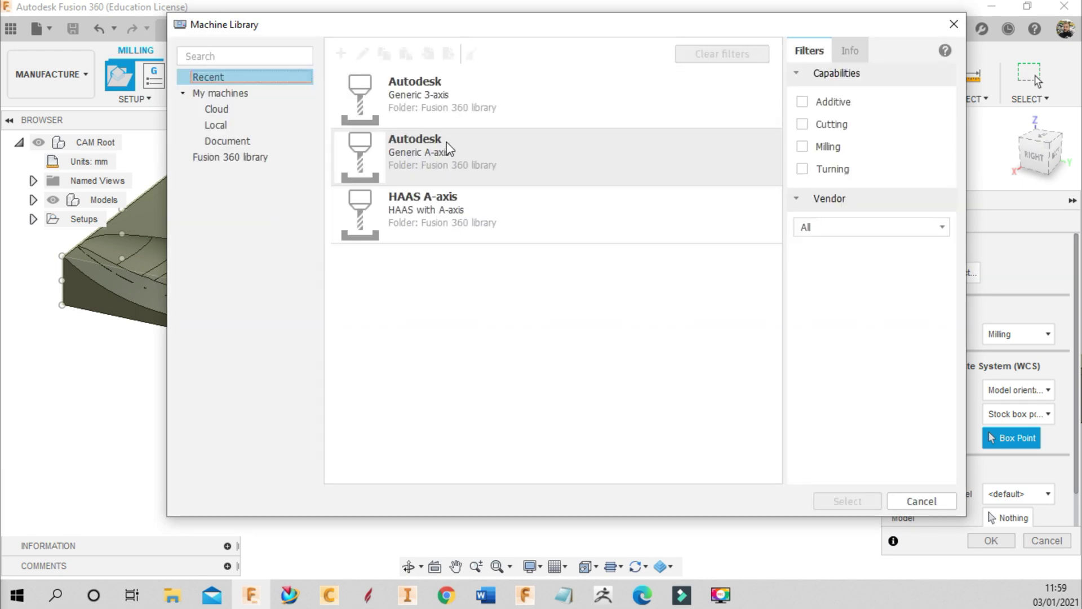
{"action": "left_click", "coordinate": [442, 109]}
{"action": "left_click", "coordinate": [853, 501]}
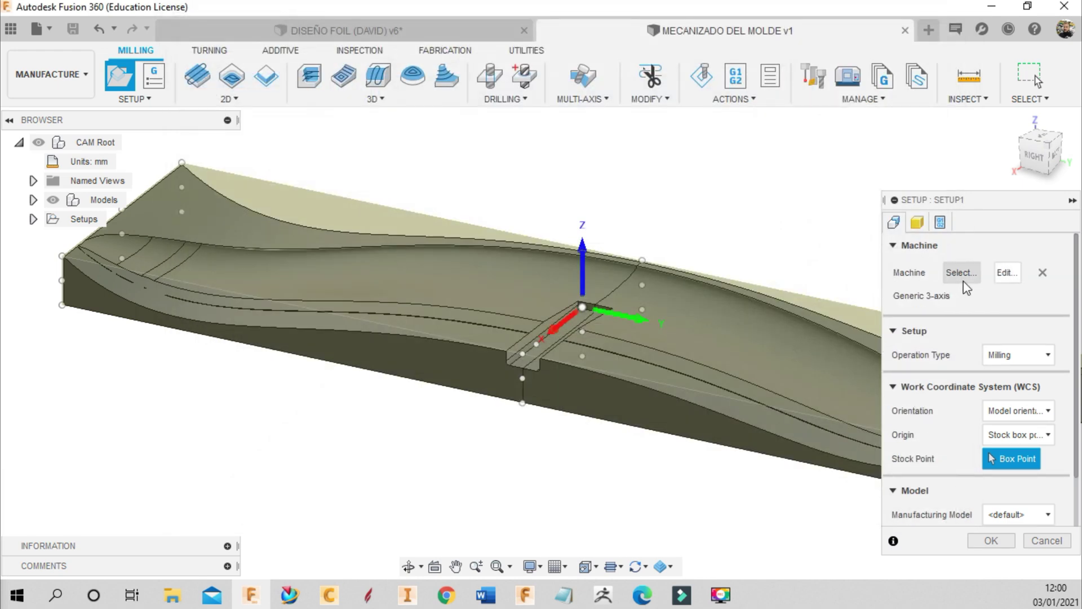
{"action": "scroll", "coordinate": [986, 363], "scroll_direction": "down", "scroll_amount": 2}
{"action": "scroll", "coordinate": [536, 306], "scroll_direction": "up", "scroll_amount": 1}
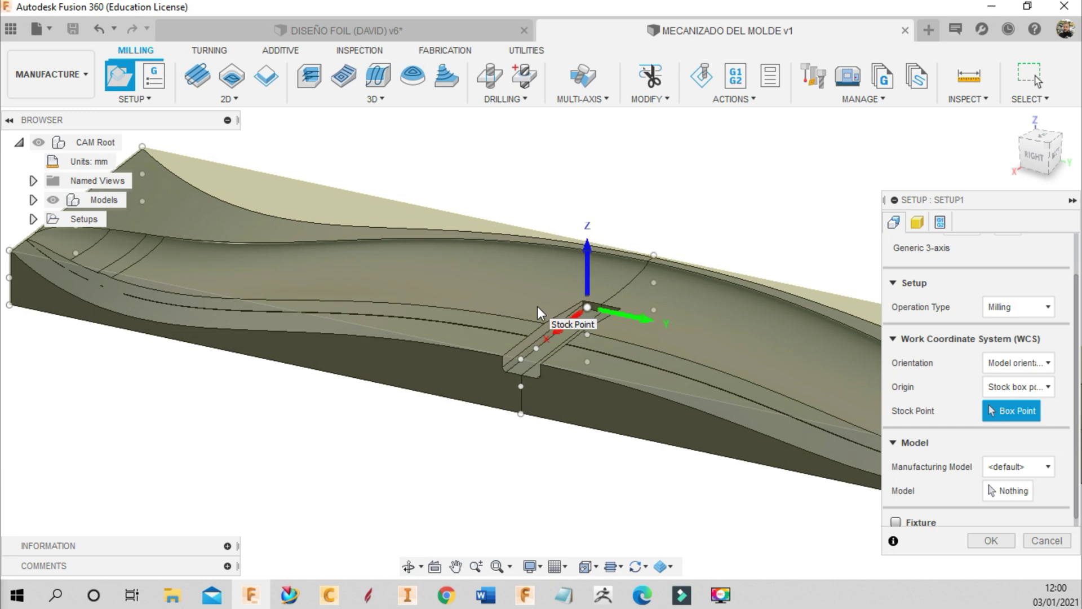
{"action": "scroll", "coordinate": [536, 306], "scroll_direction": "down", "scroll_amount": 1}
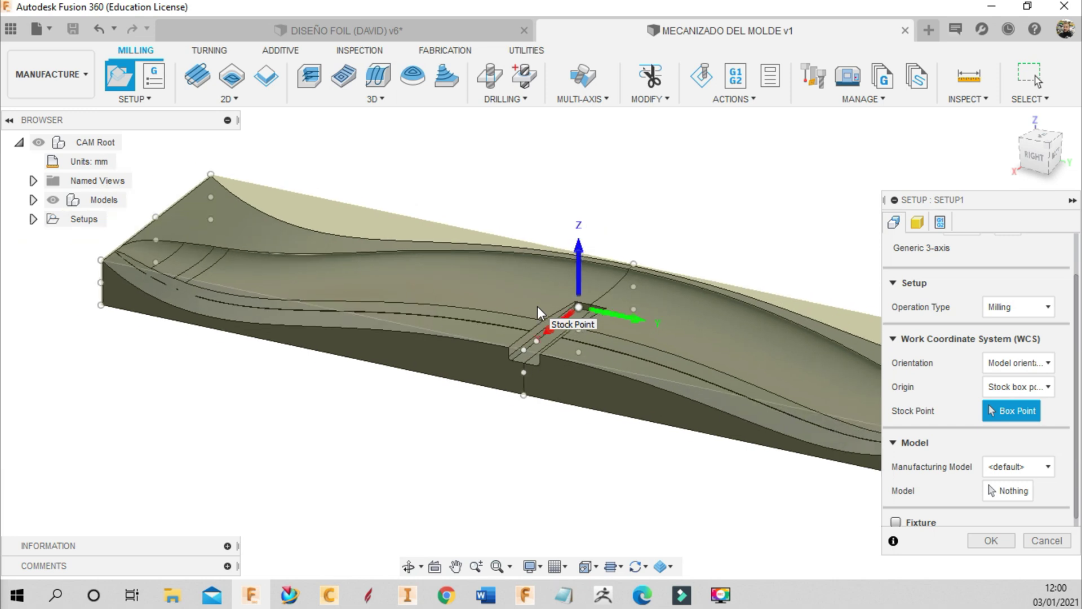
Set the stock side offset and top offset to 0
{"action": "left_click", "coordinate": [917, 222]}
{"action": "left_click", "coordinate": [1034, 161]}
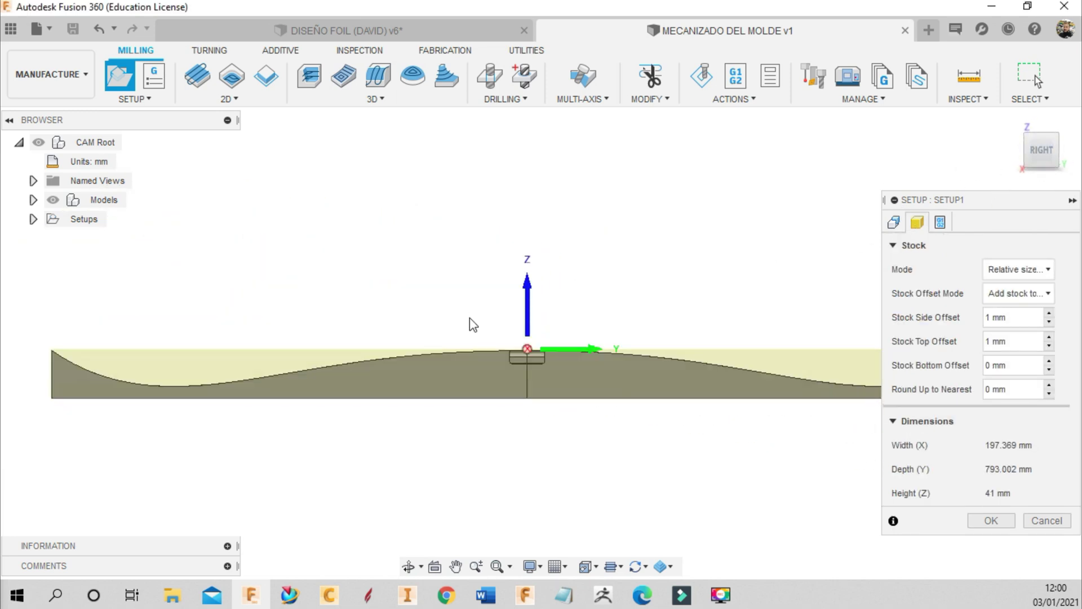
{"action": "left_click", "coordinate": [1022, 314]}
{"action": "key", "text": "BackSpace"}
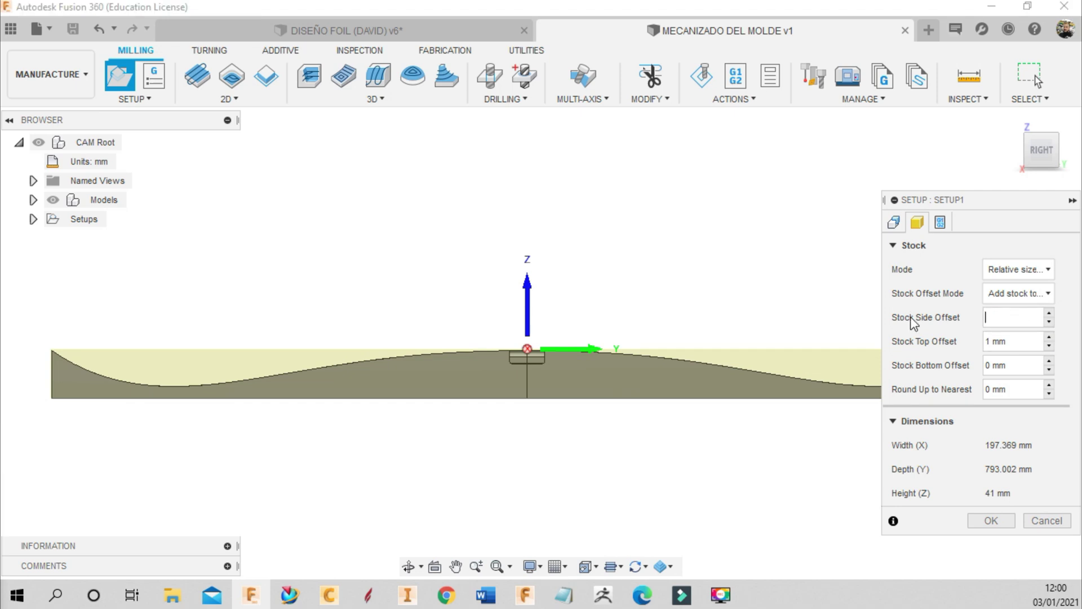
{"action": "type", "text": "0"}
{"action": "key", "text": "Tab"}
{"action": "type", "text": "0"}
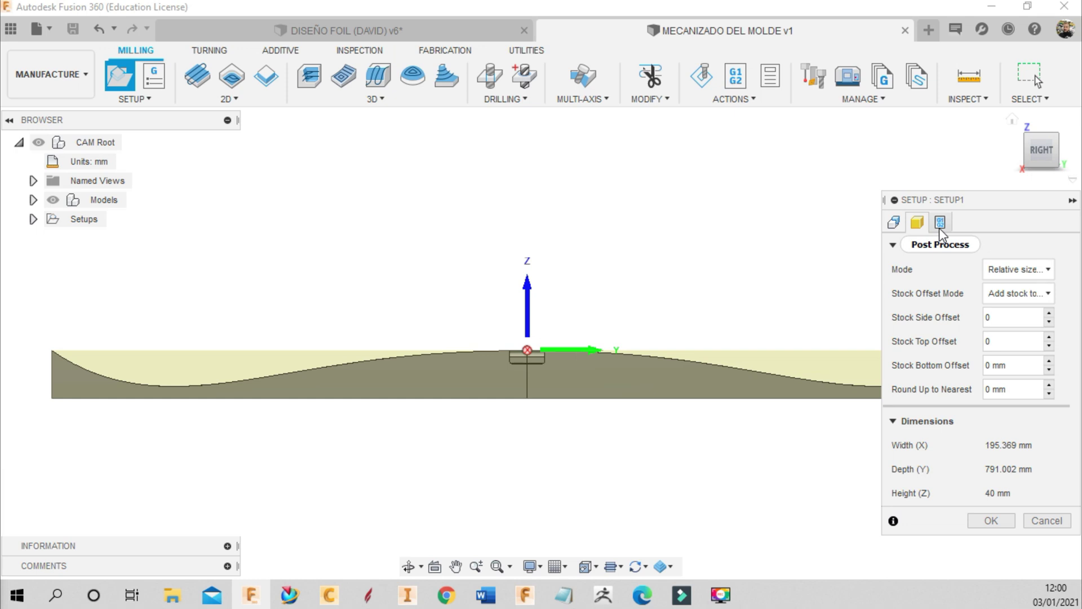
Name the post-process program MOLDE and try to finish the setup
{"action": "left_click", "coordinate": [939, 222]}
{"action": "type", "text": "MOLDE"}
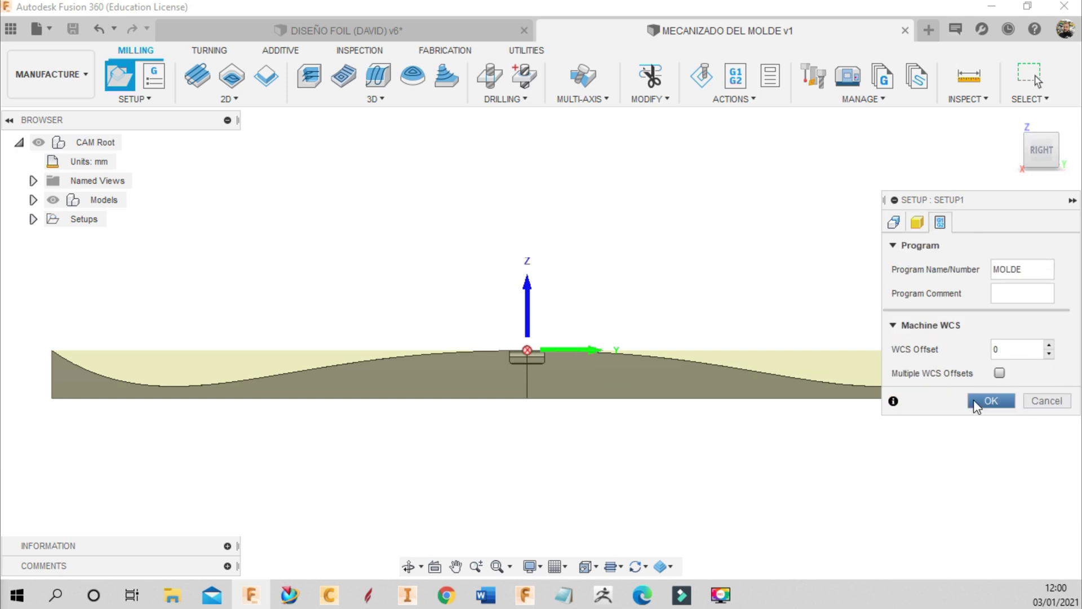
{"action": "left_click", "coordinate": [979, 401]}
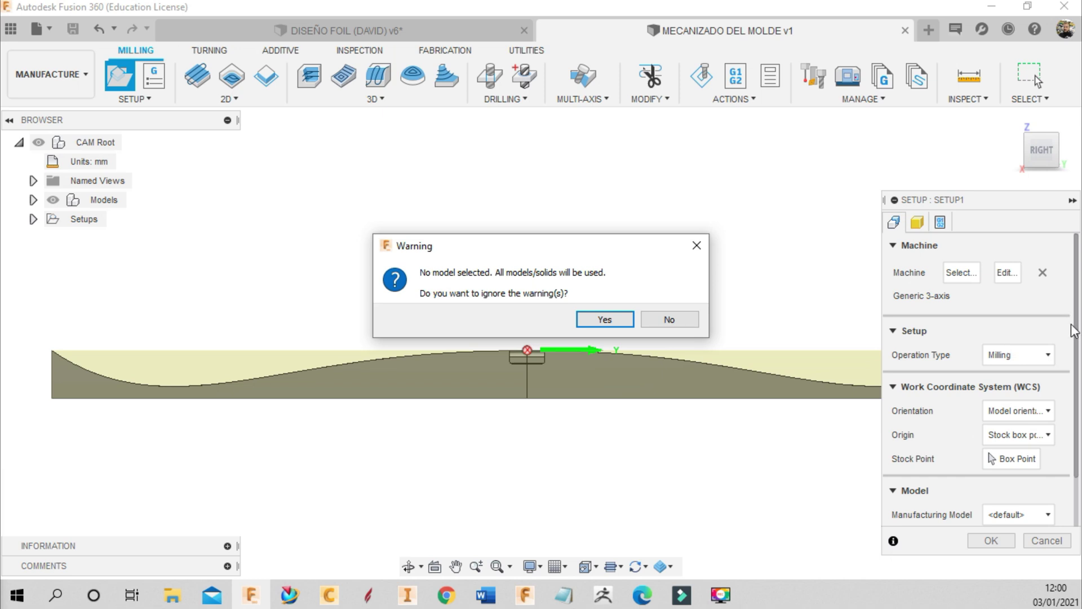
Decline the warning, pick both mold bodies as the model, and finish Setup1
{"action": "left_click", "coordinate": [673, 318]}
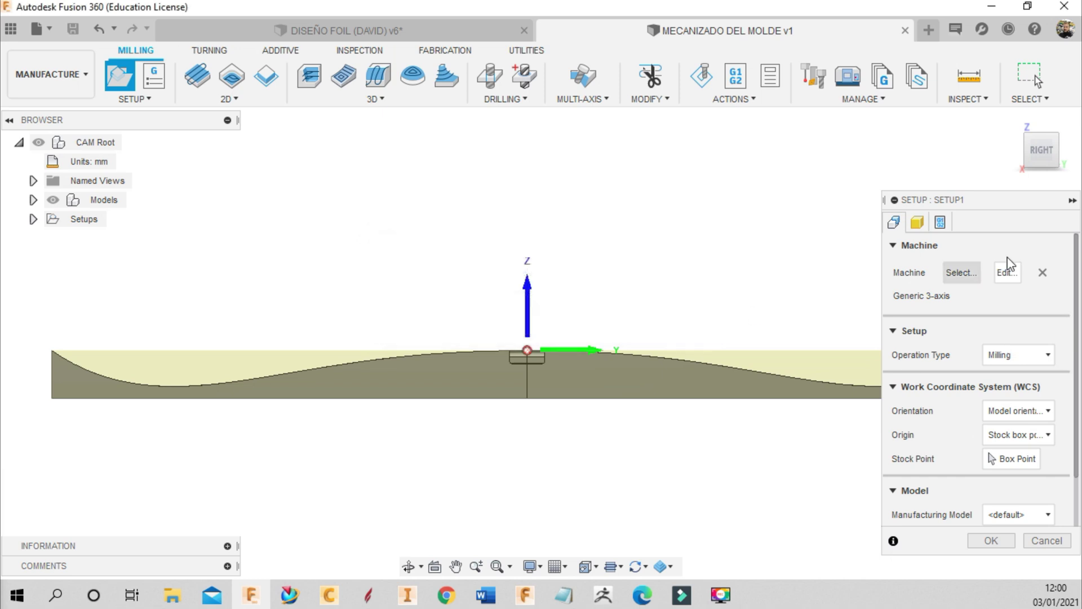
{"action": "scroll", "coordinate": [958, 395], "scroll_direction": "down", "scroll_amount": 1}
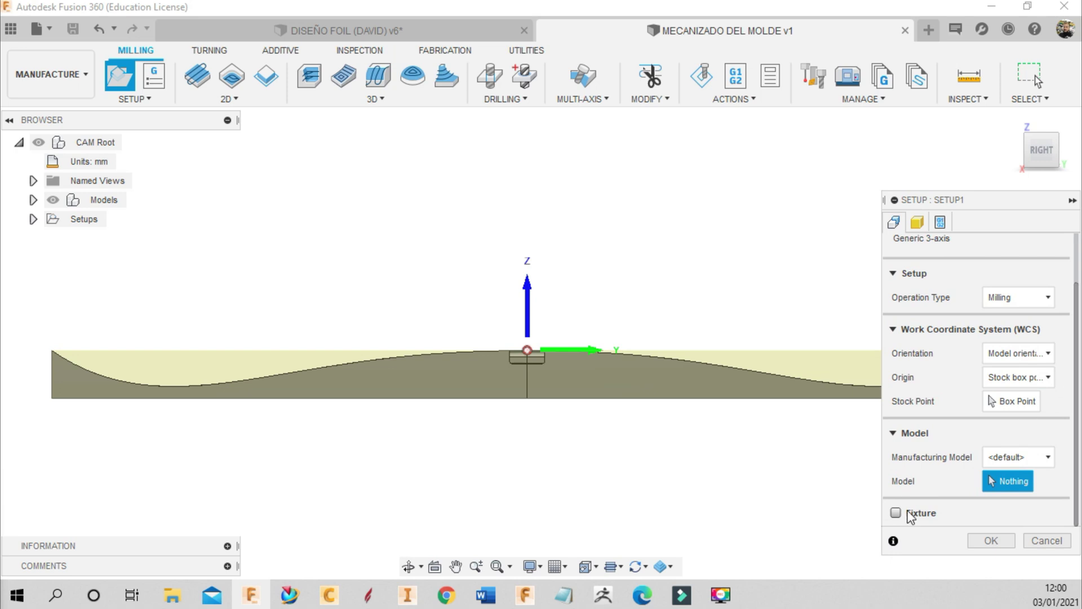
{"action": "left_click", "coordinate": [466, 370]}
{"action": "left_click", "coordinate": [583, 377]}
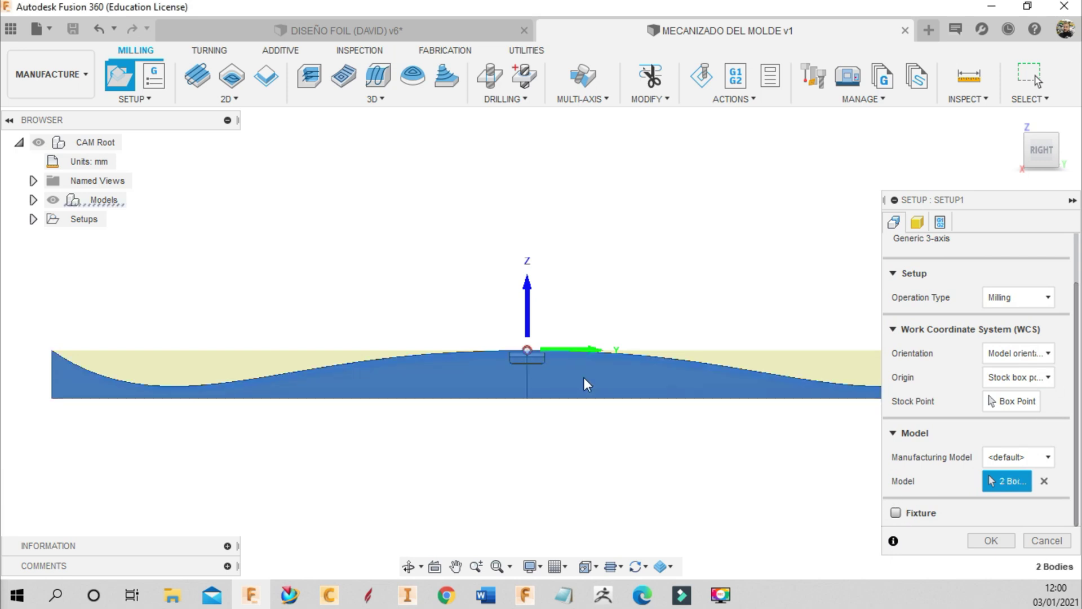
{"action": "scroll", "coordinate": [276, 415], "scroll_direction": "down", "scroll_amount": 1}
{"action": "left_click", "coordinate": [408, 566]}
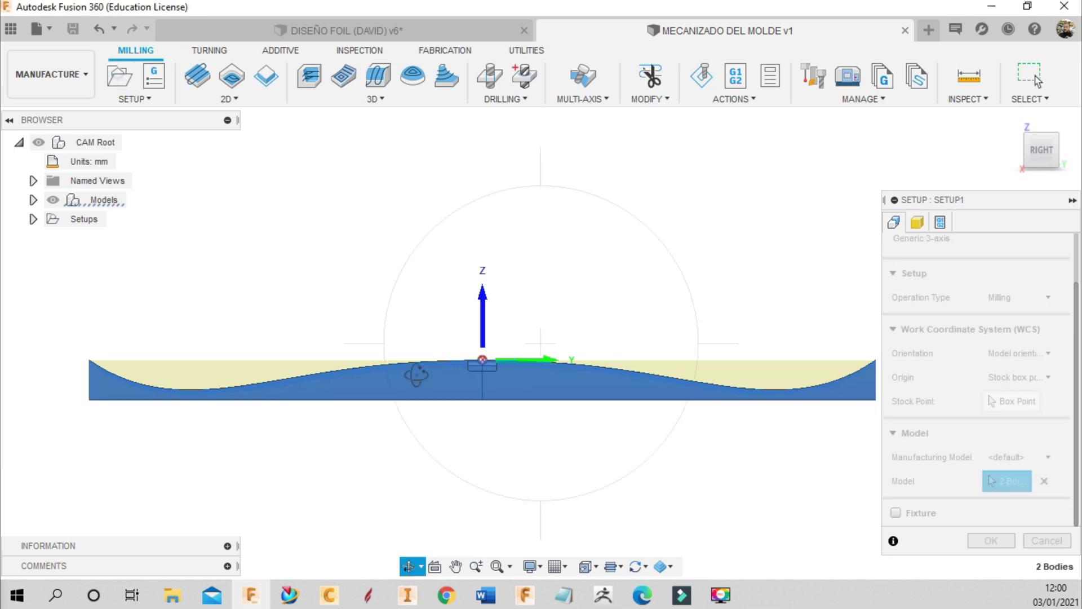
{"action": "left_click_drag", "start_coordinate": [416, 374], "coordinate": [401, 406]}
{"action": "key", "text": "Escape"}
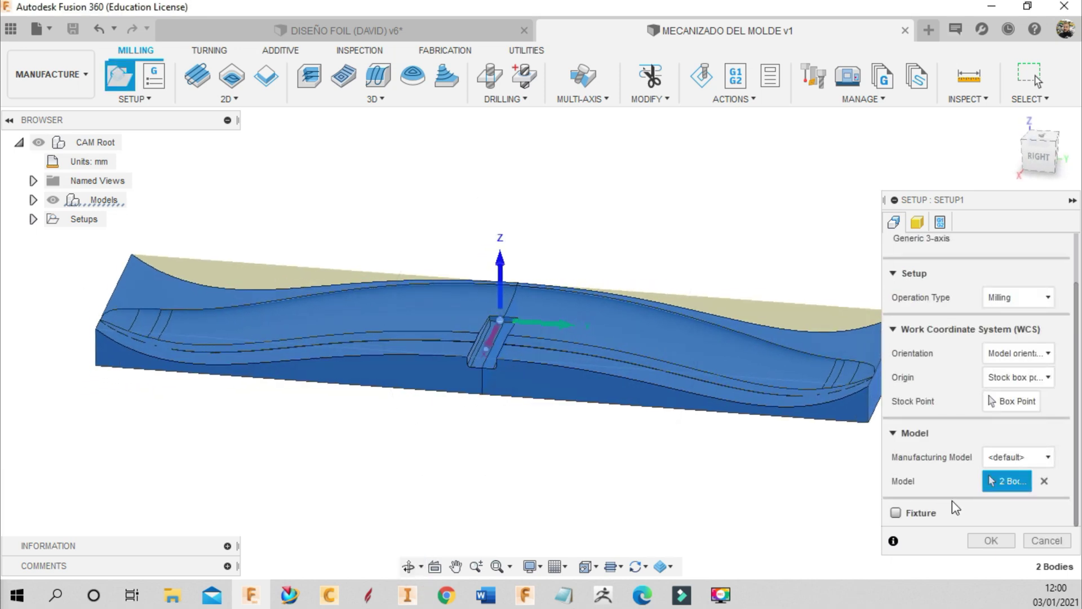
{"action": "left_click", "coordinate": [991, 540]}
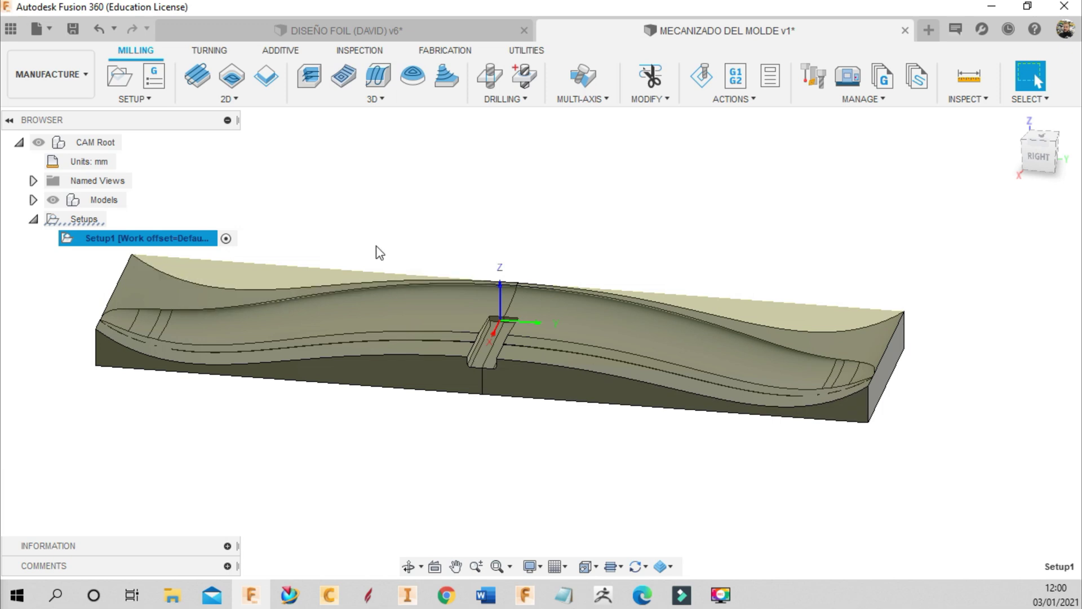
Start an Adaptive clearing toolpath using the Metric - Aluminum Ø3 mm flat endmill
{"action": "left_click", "coordinate": [375, 99]}
{"action": "left_click", "coordinate": [374, 115]}
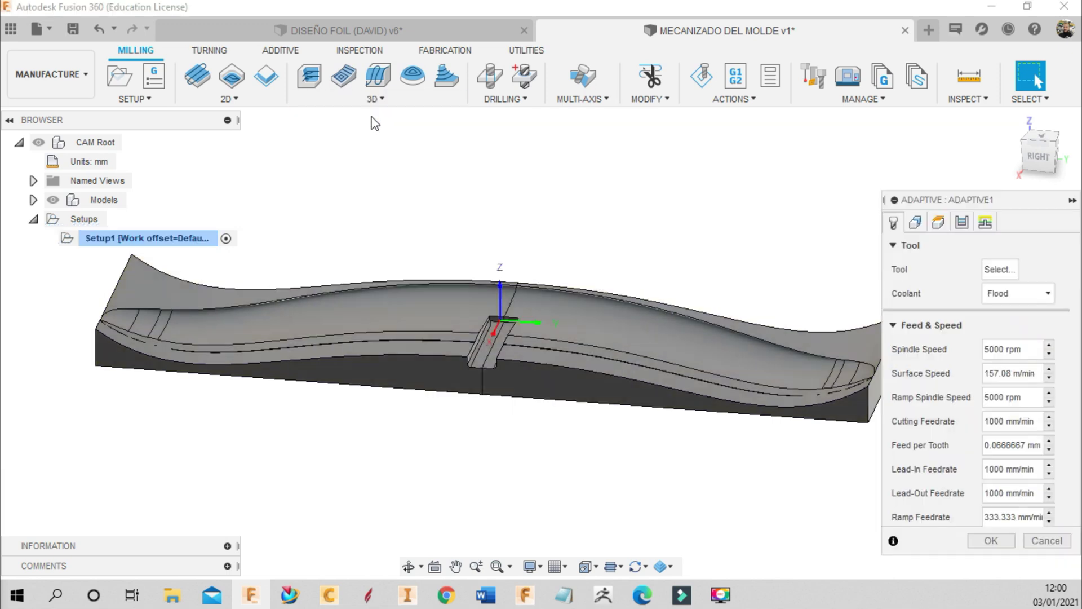
{"action": "left_click", "coordinate": [1000, 270]}
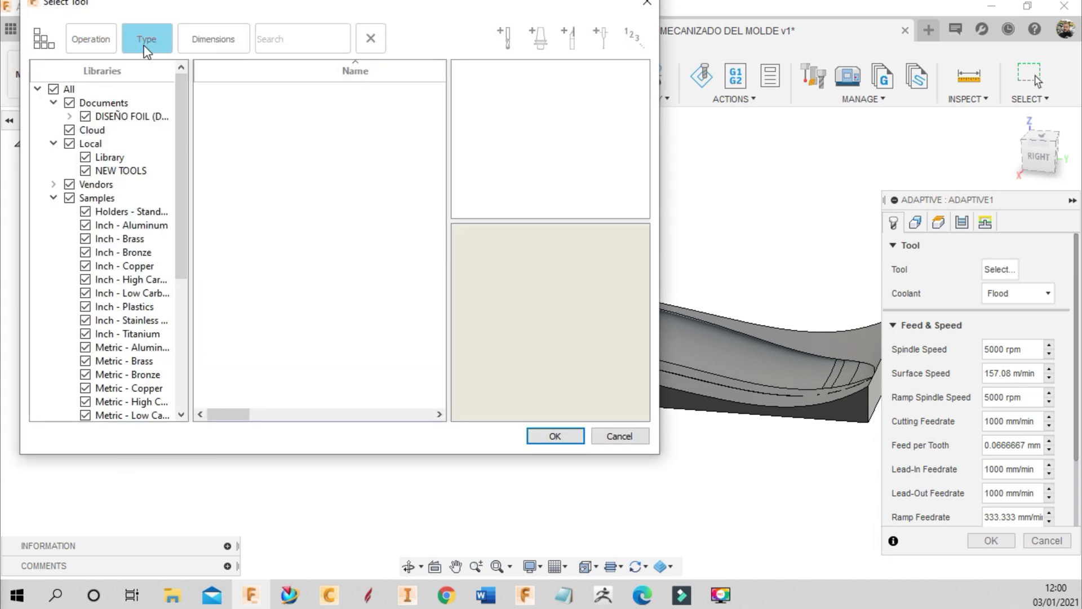
{"action": "left_click", "coordinate": [147, 39]}
{"action": "left_click", "coordinate": [288, 128]}
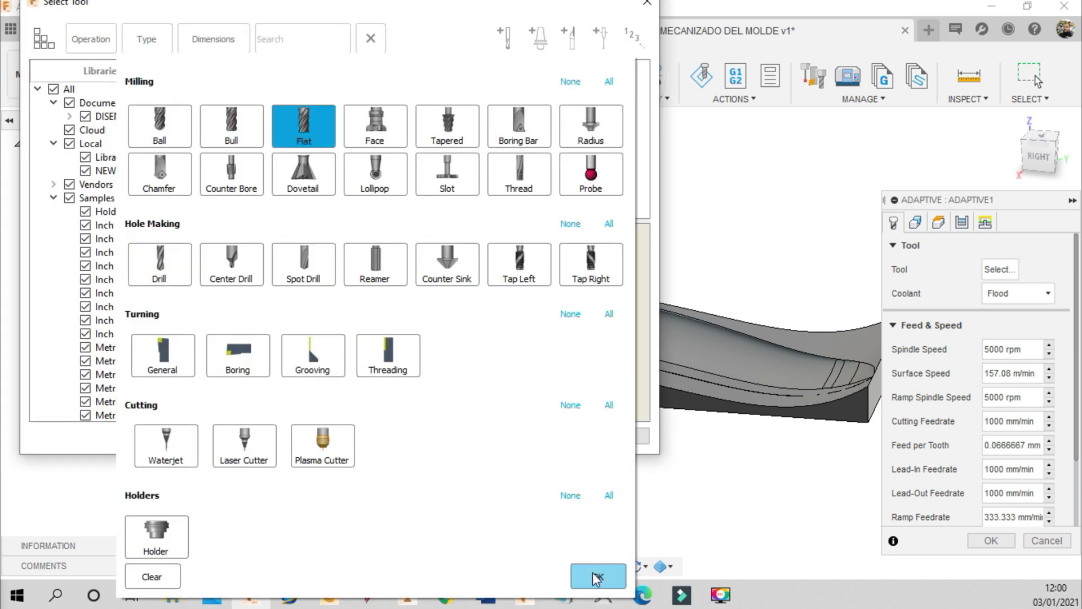
{"action": "left_click", "coordinate": [596, 576]}
{"action": "left_click", "coordinate": [141, 348]}
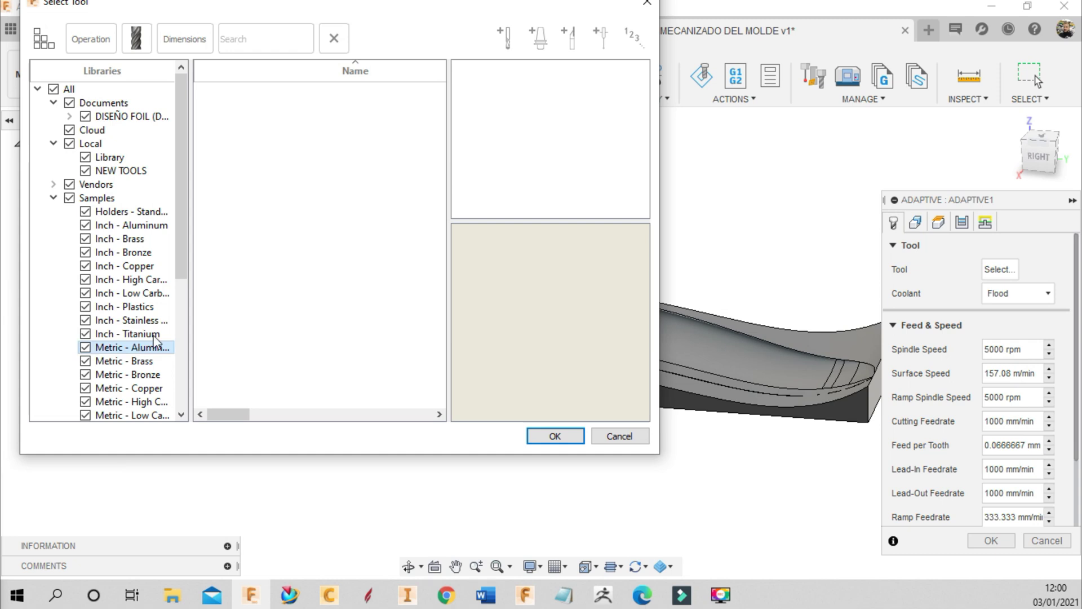
{"action": "left_click", "coordinate": [268, 107]}
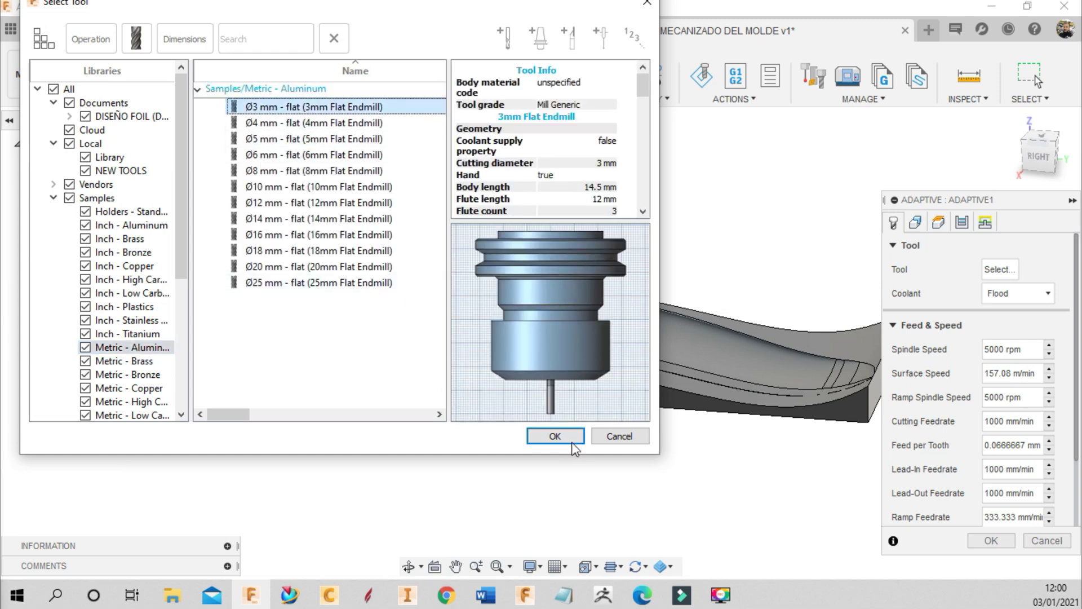
{"action": "left_click", "coordinate": [572, 443]}
Review the Adaptive operation's Geometry settings
{"action": "left_click", "coordinate": [914, 223]}
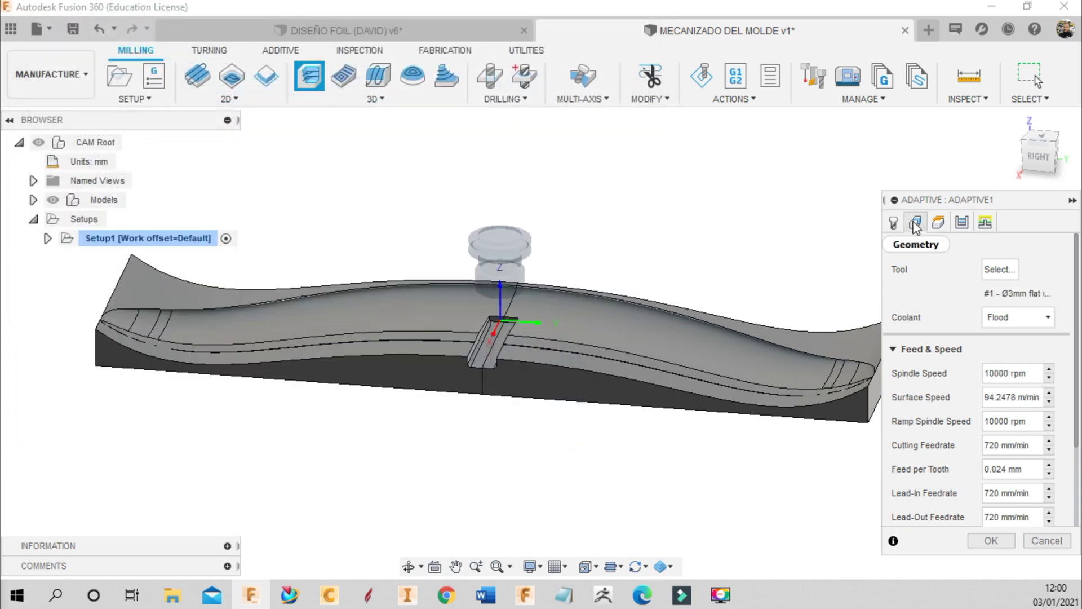
{"action": "scroll", "coordinate": [500, 242], "scroll_direction": "down", "scroll_amount": 3}
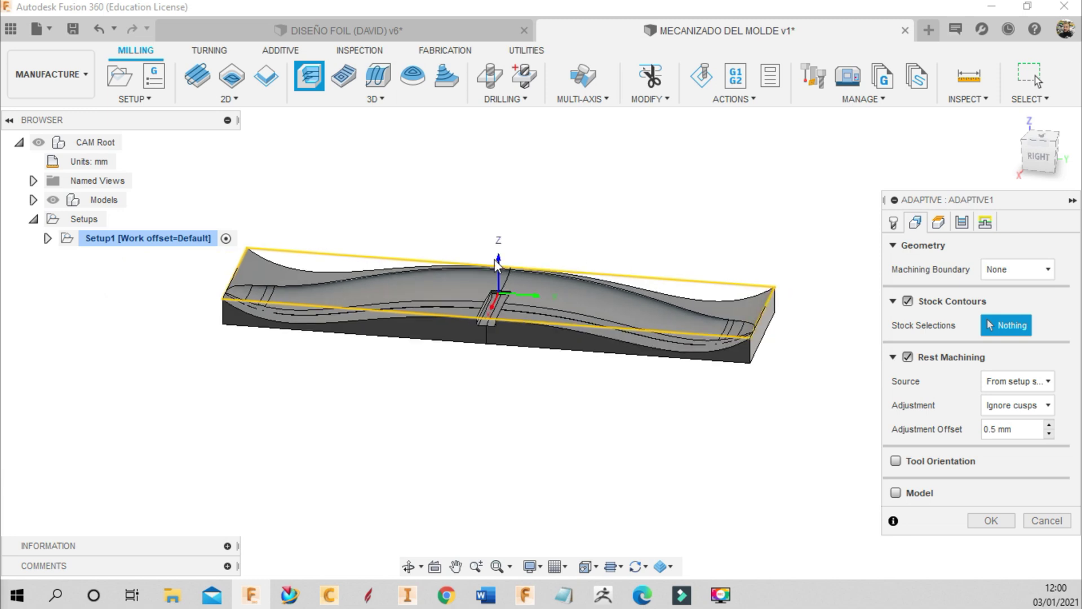
{"action": "scroll", "coordinate": [823, 372], "scroll_direction": "up", "scroll_amount": 2}
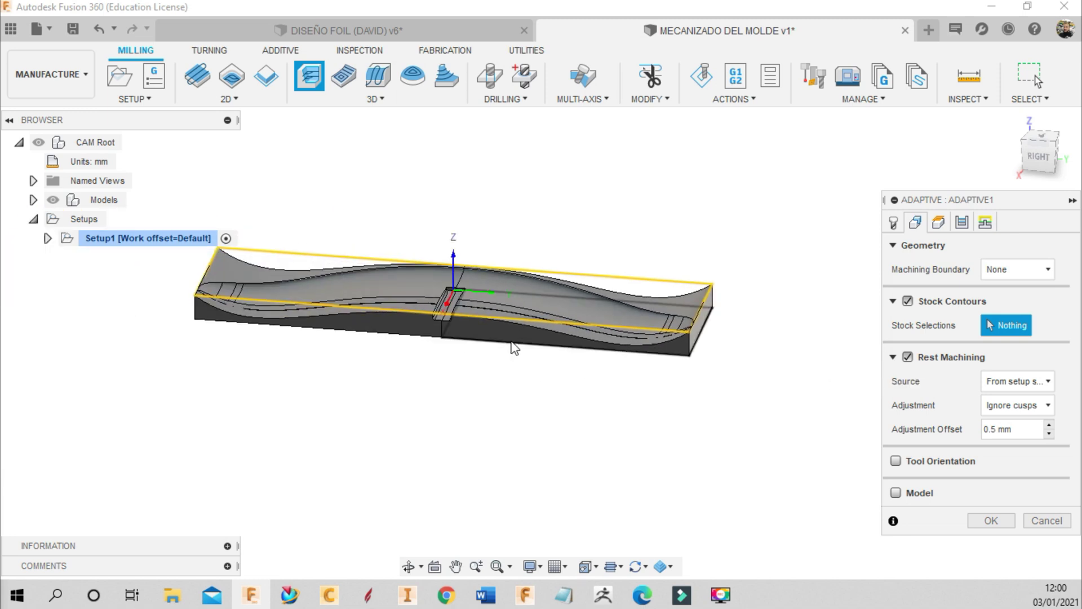
{"action": "middle_click_drag", "start_coordinate": [513, 348], "coordinate": [617, 356]}
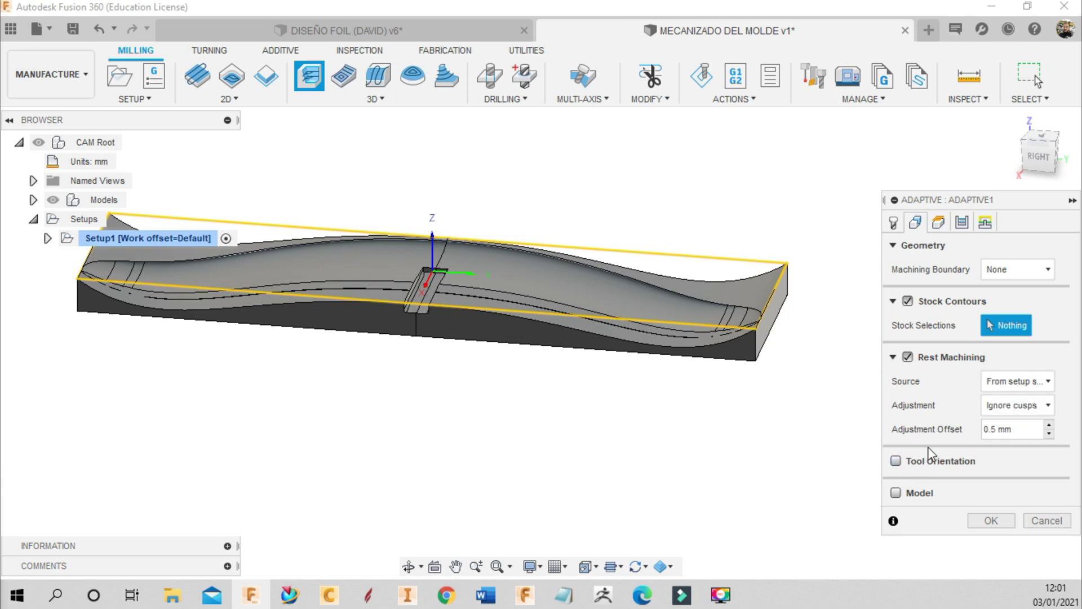
Review the Heights settings and raise the Bottom Height plane slightly in right-side view
{"action": "left_click", "coordinate": [938, 222]}
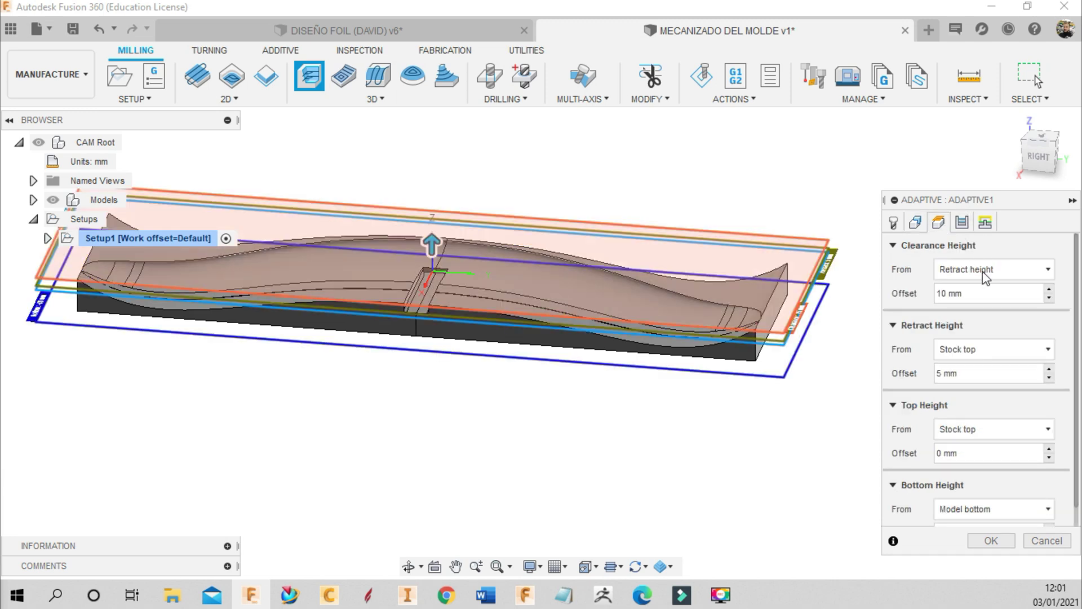
{"action": "left_click", "coordinate": [1038, 156]}
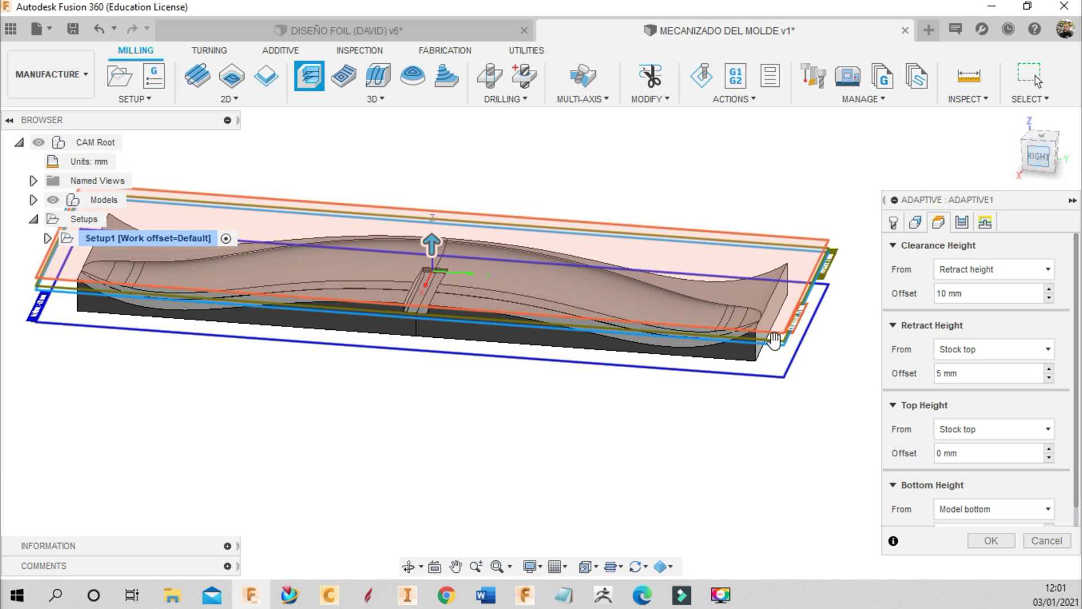
{"action": "scroll", "coordinate": [768, 341], "scroll_direction": "up", "scroll_amount": 3}
{"action": "left_click_drag", "start_coordinate": [770, 344], "coordinate": [772, 335]}
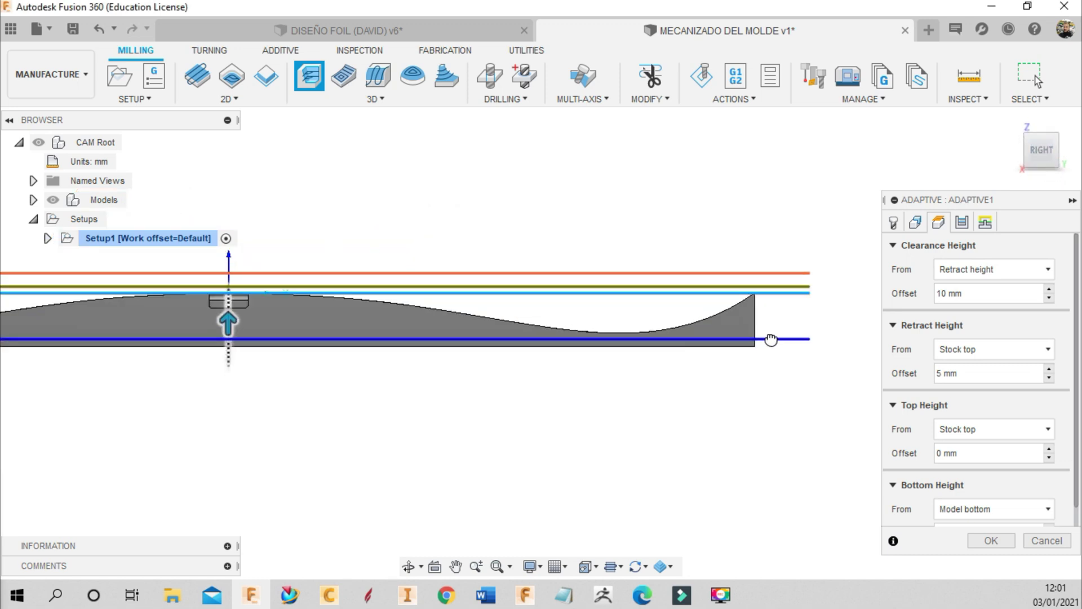
{"action": "scroll", "coordinate": [601, 336], "scroll_direction": "up", "scroll_amount": 3}
{"action": "scroll", "coordinate": [602, 336], "scroll_direction": "up", "scroll_amount": 3}
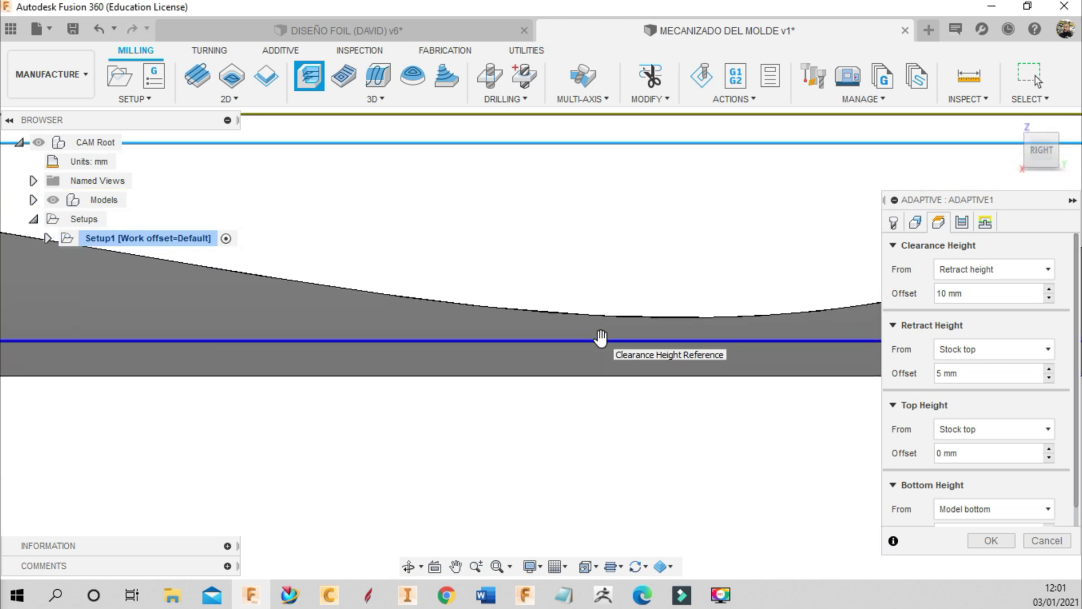
{"action": "left_click_drag", "start_coordinate": [607, 339], "coordinate": [618, 331]}
{"action": "scroll", "coordinate": [606, 370], "scroll_direction": "down", "scroll_amount": 2}
{"action": "scroll", "coordinate": [608, 371], "scroll_direction": "down", "scroll_amount": 2}
{"action": "scroll", "coordinate": [608, 372], "scroll_direction": "down", "scroll_amount": 2}
{"action": "scroll", "coordinate": [564, 372], "scroll_direction": "down", "scroll_amount": 2}
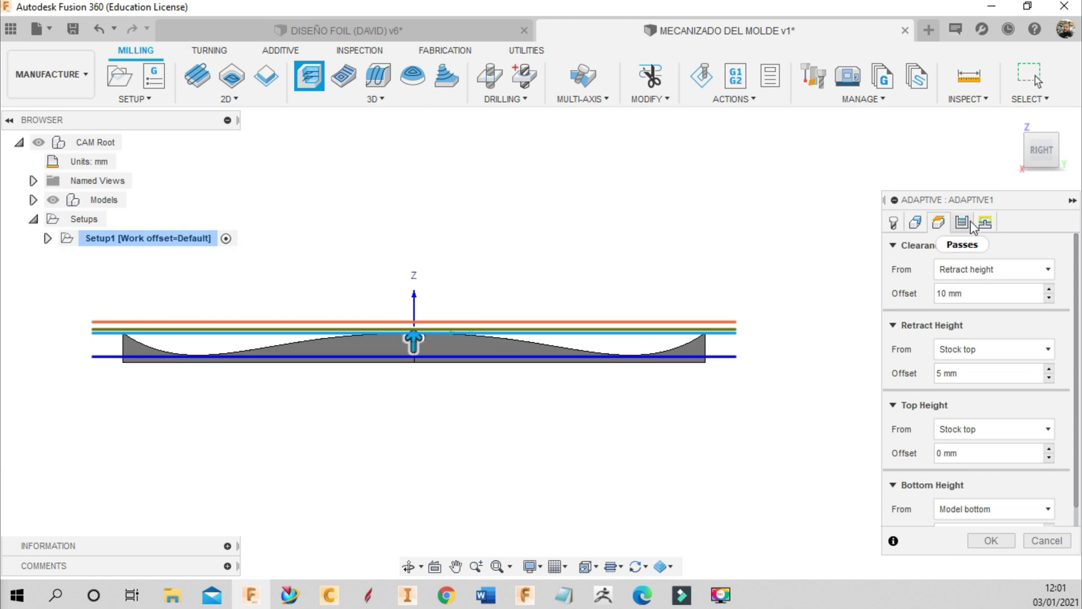
Set the maximum roughing stepdown to 3 mm on the Passes tab
{"action": "left_click", "coordinate": [962, 222]}
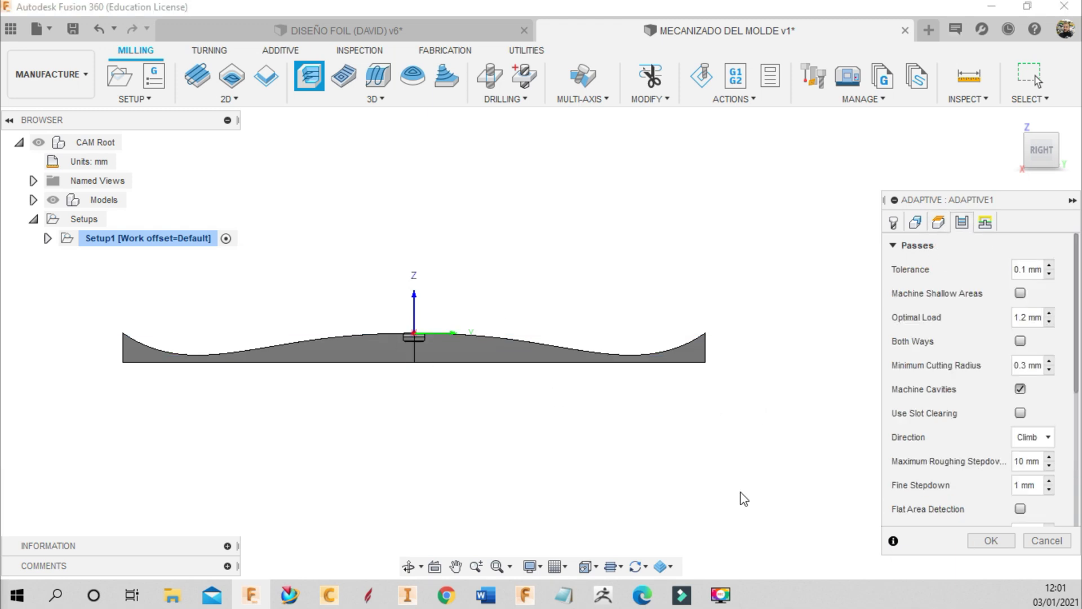
{"action": "left_click_drag", "start_coordinate": [1043, 458], "coordinate": [951, 468]}
{"action": "key", "text": "BackSpace"}
{"action": "type", "text": "3"}
{"action": "scroll", "coordinate": [966, 305], "scroll_direction": "down", "scroll_amount": 3}
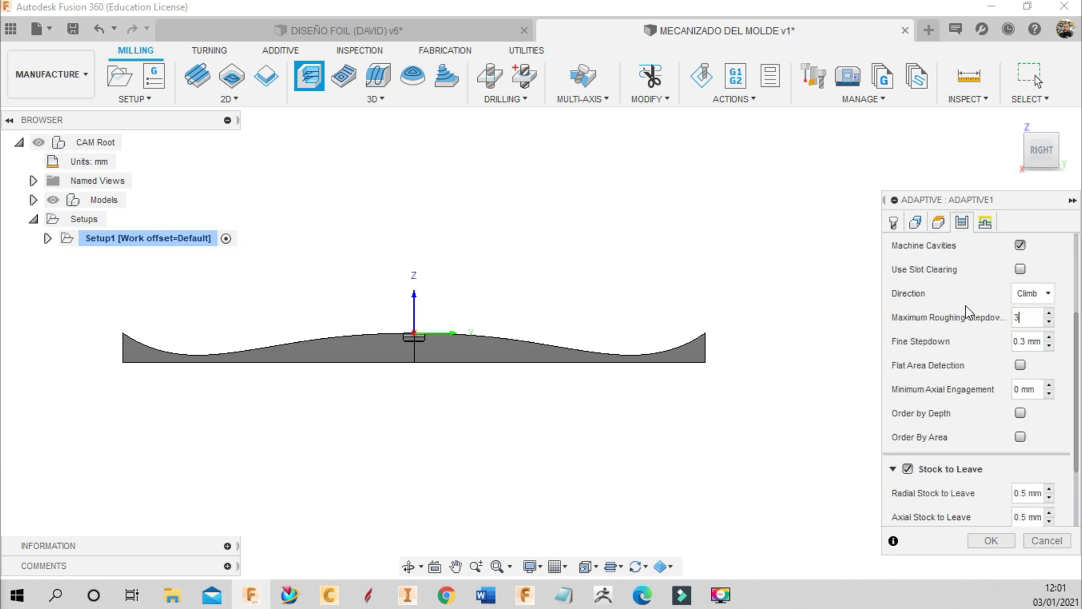
{"action": "scroll", "coordinate": [966, 306], "scroll_direction": "down", "scroll_amount": 2}
Enable smoothing, review the Linking settings, and create Adaptive1
{"action": "left_click", "coordinate": [895, 481]}
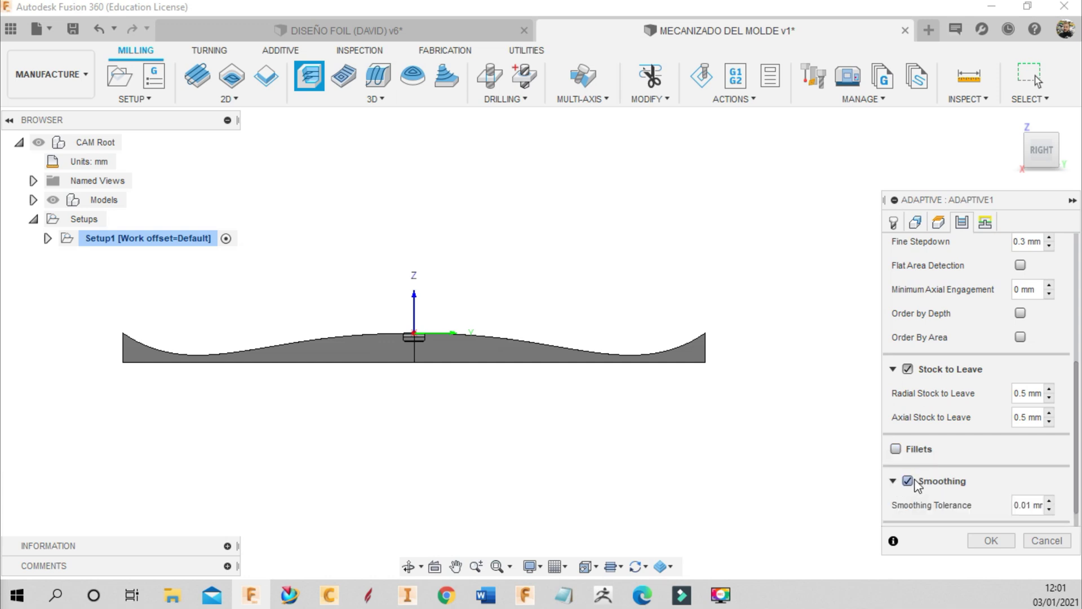
{"action": "scroll", "coordinate": [951, 414], "scroll_direction": "up", "scroll_amount": 3}
{"action": "scroll", "coordinate": [950, 413], "scroll_direction": "up", "scroll_amount": 2}
{"action": "left_click", "coordinate": [989, 228]}
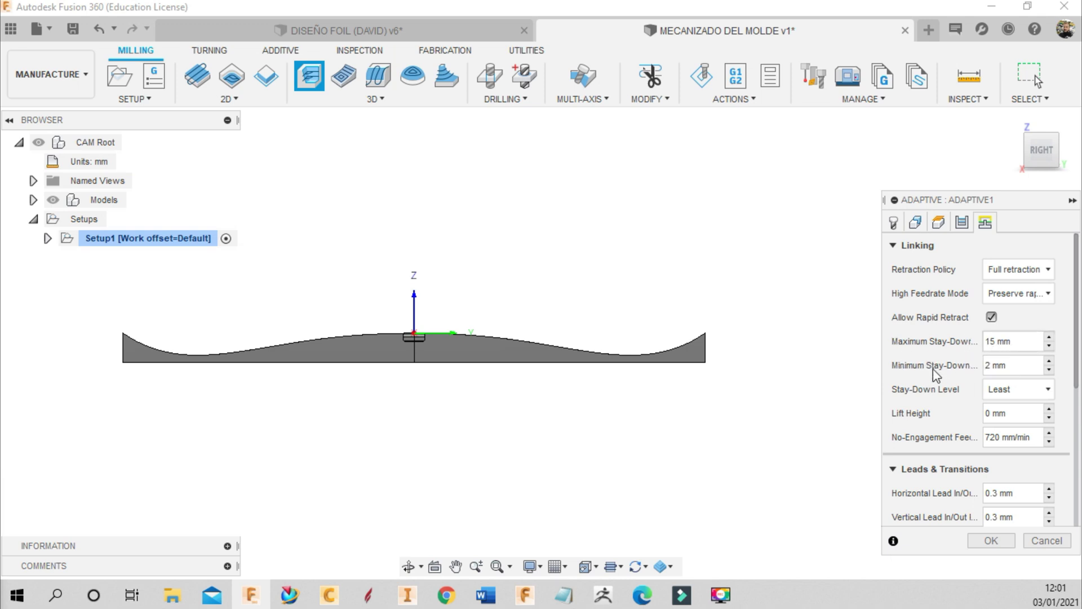
{"action": "left_click", "coordinate": [991, 540]}
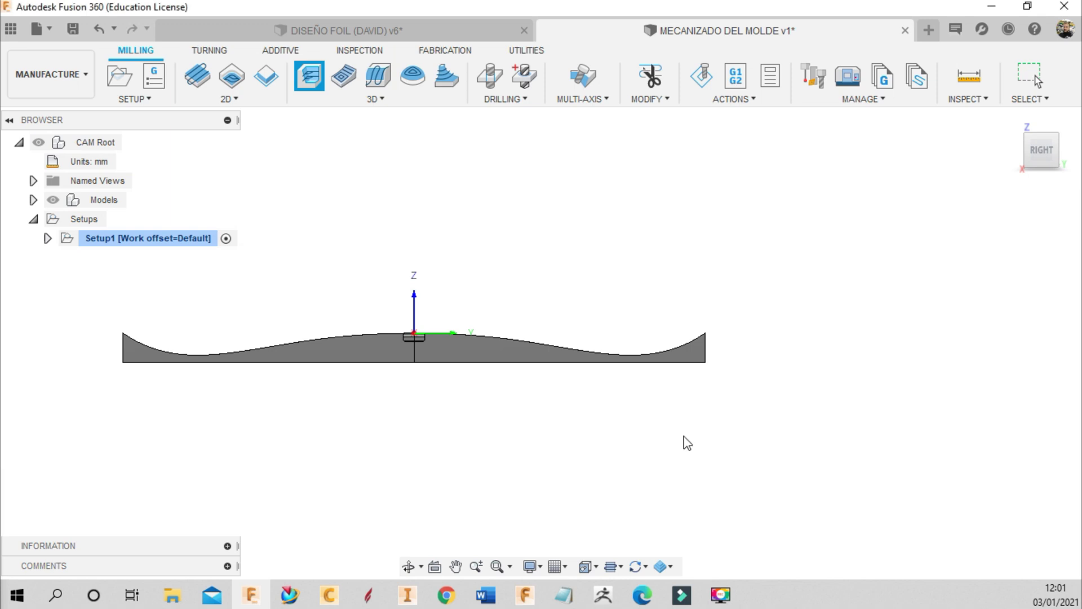
Orbit to an angled view and open Adaptive1's tool for editing
{"action": "left_click", "coordinate": [408, 567]}
{"action": "left_click_drag", "start_coordinate": [469, 405], "coordinate": [440, 439]}
{"action": "scroll", "coordinate": [322, 299], "scroll_direction": "up", "scroll_amount": 2}
{"action": "key", "text": "Escape"}
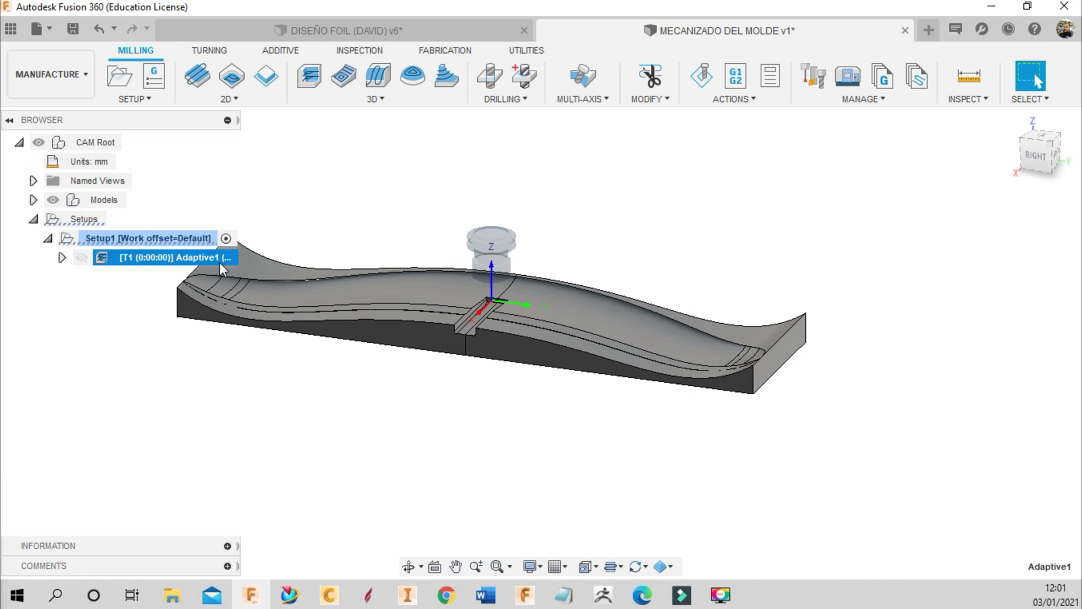
{"action": "right_click", "coordinate": [222, 259]}
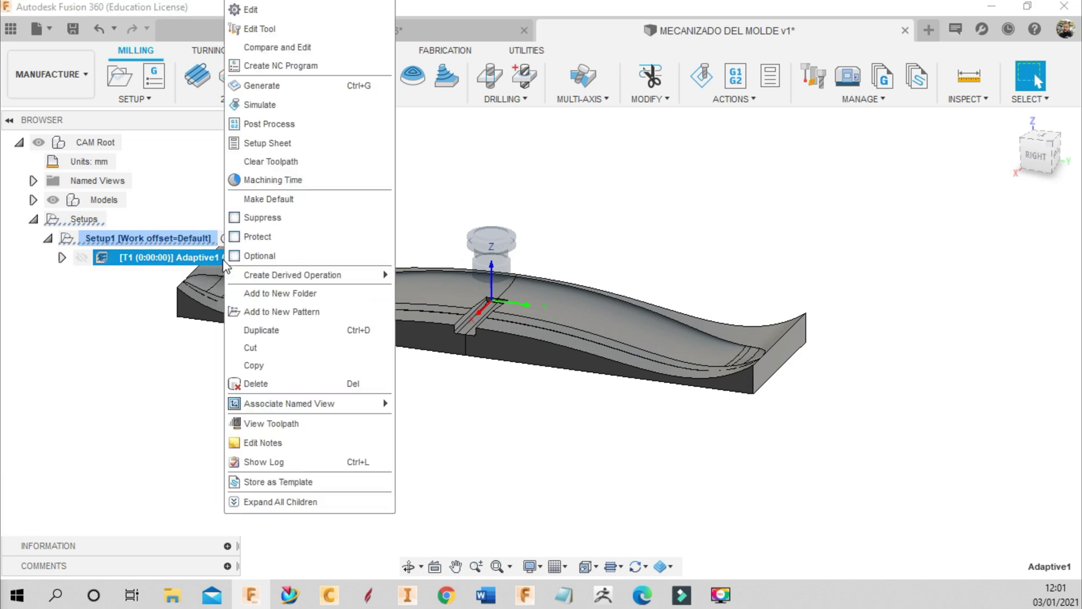
{"action": "left_click", "coordinate": [275, 28]}
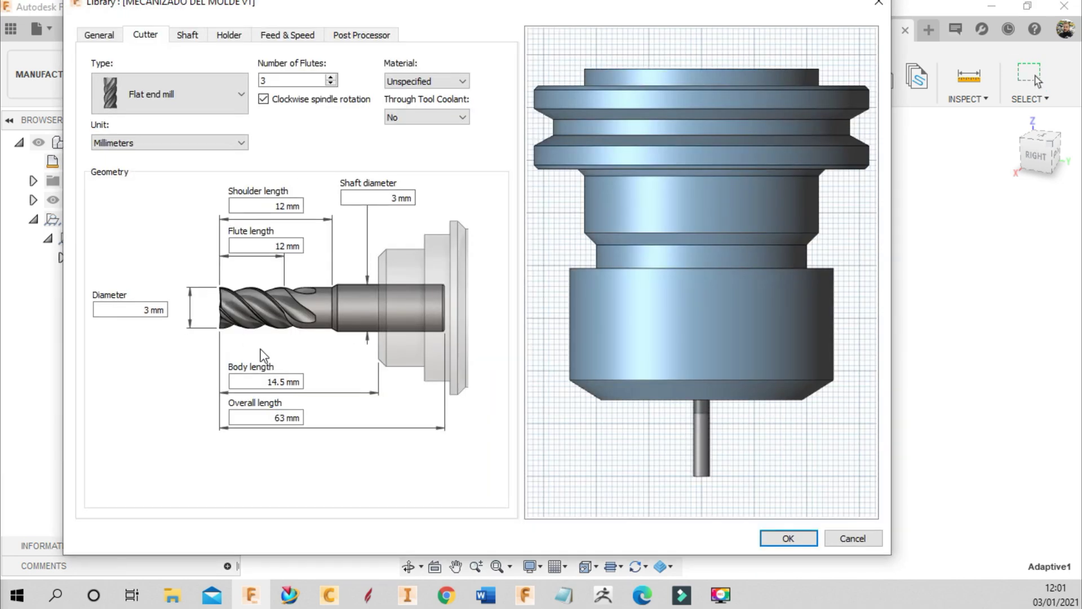
Give the tool a 45 mm overall length, 30 mm body length and 4 flutes
{"action": "left_click", "coordinate": [276, 418]}
{"action": "key", "text": "BackSpace"}
{"action": "type", "text": "45"}
{"action": "left_click", "coordinate": [267, 385]}
{"action": "key", "text": "BackSpace"}
{"action": "type", "text": "30"}
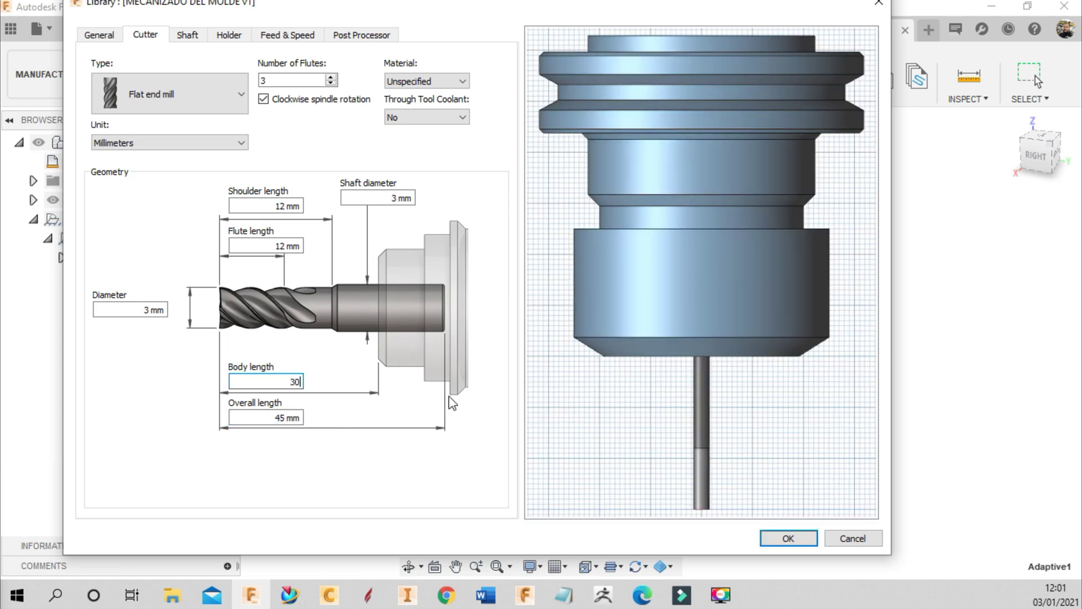
{"action": "left_click", "coordinate": [331, 77]}
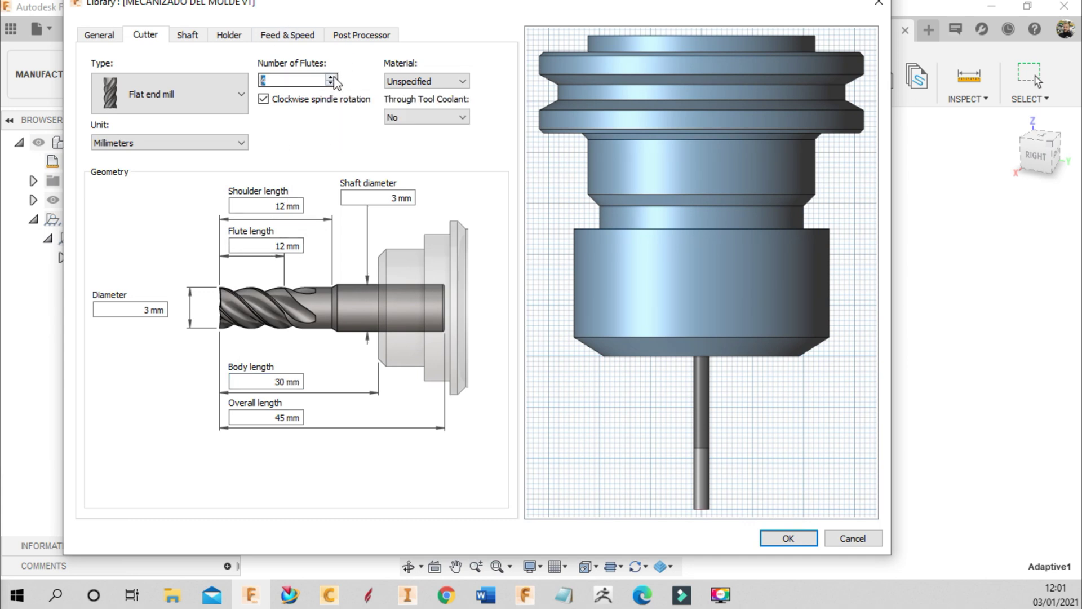
{"action": "left_click", "coordinate": [783, 536]}
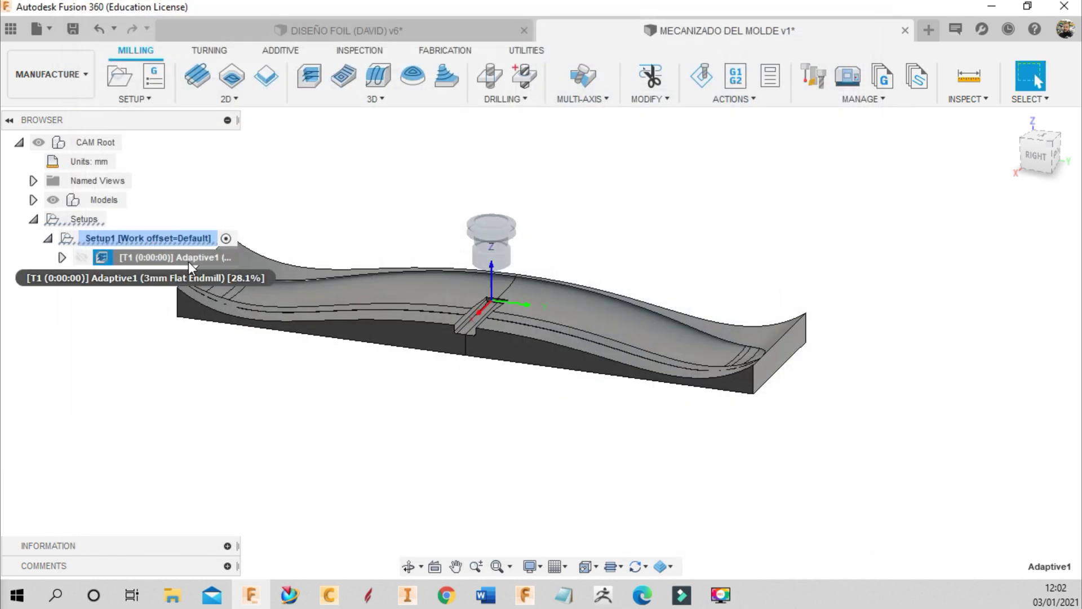
Zoom in on the mold while the Adaptive1 toolpath regenerates
{"action": "scroll", "coordinate": [413, 303], "scroll_direction": "up", "scroll_amount": 3}
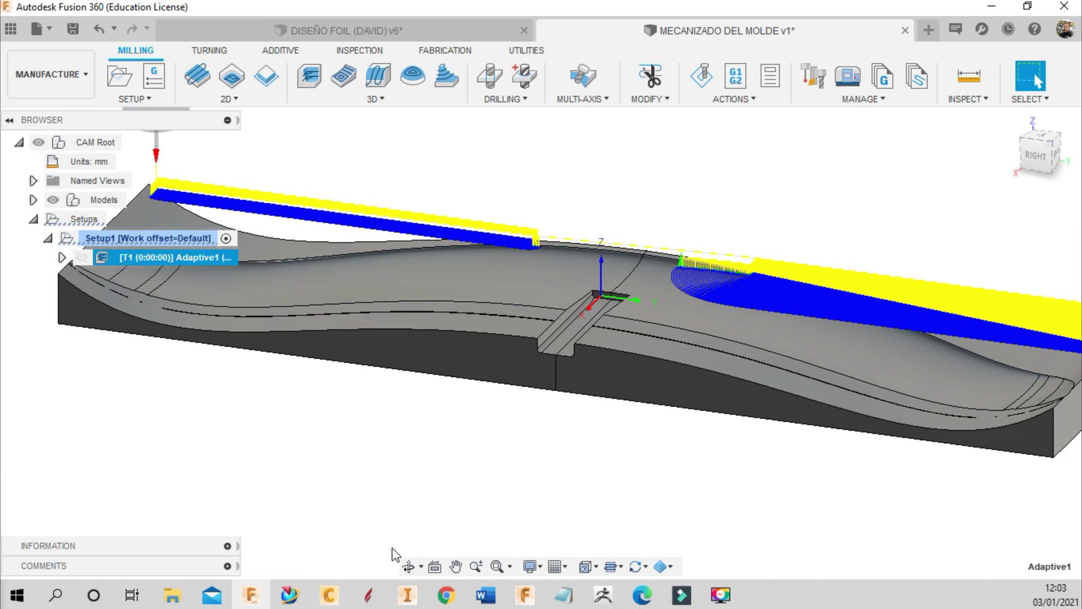
Orbit the mold to inspect the Adaptive1 toolpath as generation continues
{"action": "left_click", "coordinate": [408, 567]}
{"action": "mouse_move", "coordinate": [417, 372]}
{"action": "left_mouse_down"}
{"action": "mouse_move", "coordinate": [423, 353]}
{"action": "mouse_move", "coordinate": [411, 346]}
{"action": "mouse_move", "coordinate": [563, 357]}
{"action": "mouse_move", "coordinate": [645, 329]}
{"action": "mouse_move", "coordinate": [495, 314]}
{"action": "mouse_move", "coordinate": [461, 349]}
{"action": "mouse_move", "coordinate": [350, 353]}
{"action": "mouse_move", "coordinate": [658, 338]}
{"action": "left_mouse_up"}
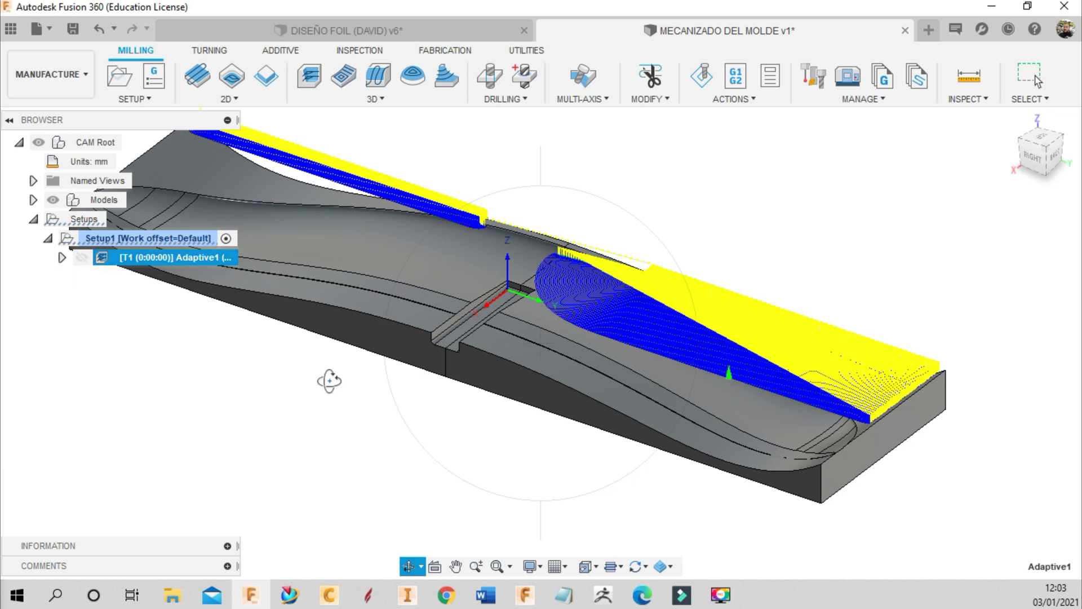
{"action": "mouse_move", "coordinate": [437, 322]}
{"action": "left_mouse_down"}
{"action": "mouse_move", "coordinate": [523, 297]}
{"action": "mouse_move", "coordinate": [236, 292]}
{"action": "left_mouse_up"}
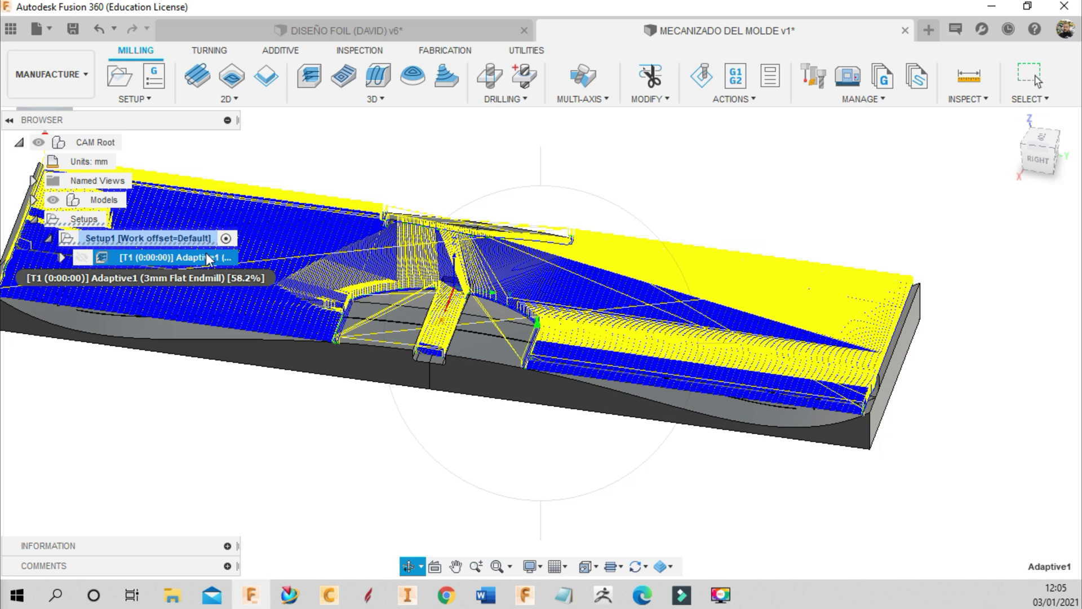
Tilt the part for an overall toolpath view and clear the operation selection
{"action": "left_click_drag", "start_coordinate": [384, 304], "coordinate": [325, 331]}
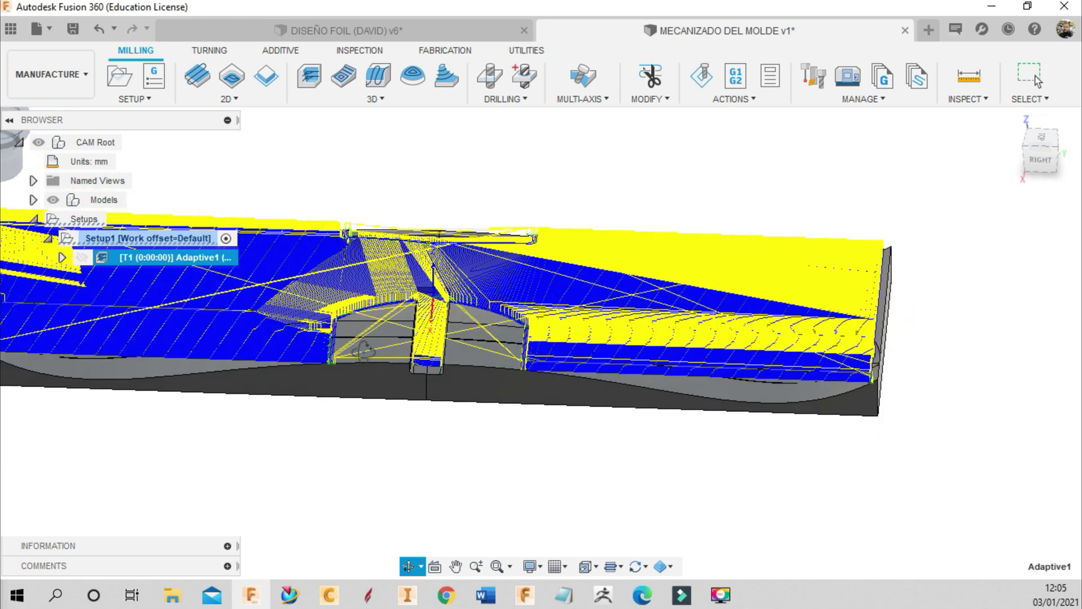
{"action": "middle_click_drag", "start_coordinate": [355, 326], "coordinate": [338, 334], "text": "shift"}
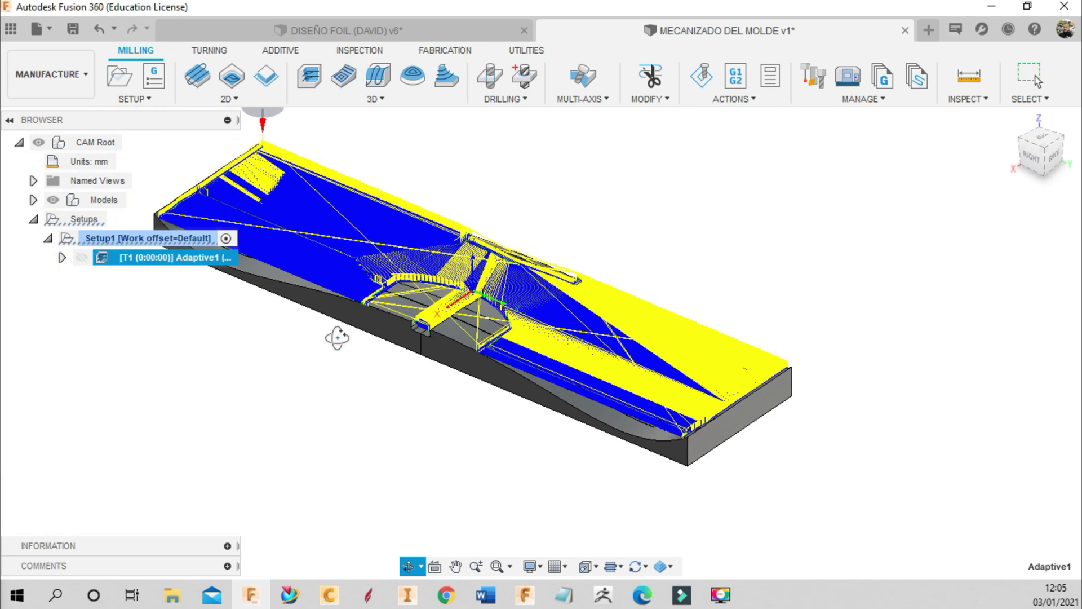
{"action": "left_click", "coordinate": [189, 275]}
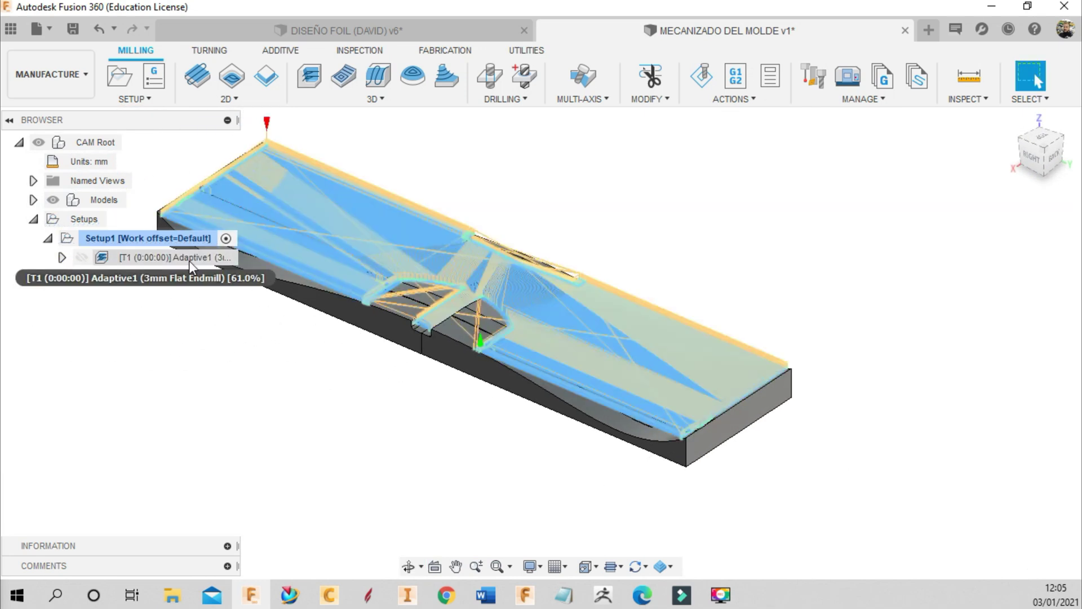
Rename Adaptive1 to 'DESBASTE 1er movimiento'
{"action": "double_click", "coordinate": [188, 261]}
{"action": "key", "text": "BackSpace"}
{"action": "type", "text": "DESBASTE 1 MOL"}
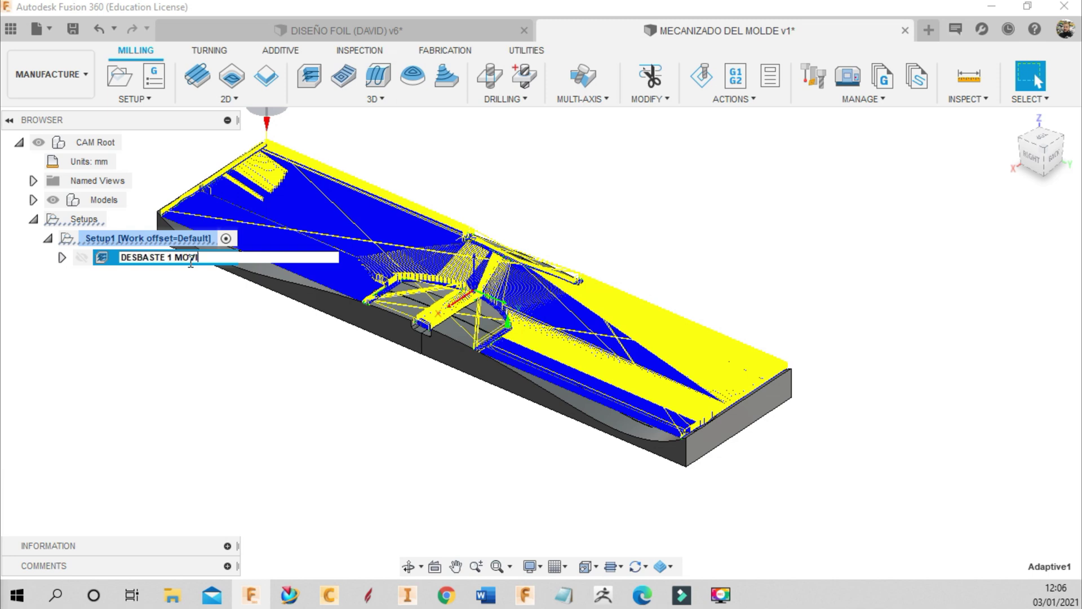
{"action": "type", "text": "MIE"}
{"action": "key", "text": "BackSpace"}
{"action": "key", "text": "BackSpace"}
{"action": "key", "text": "BackSpace"}
{"action": "key", "text": "BackSpace"}
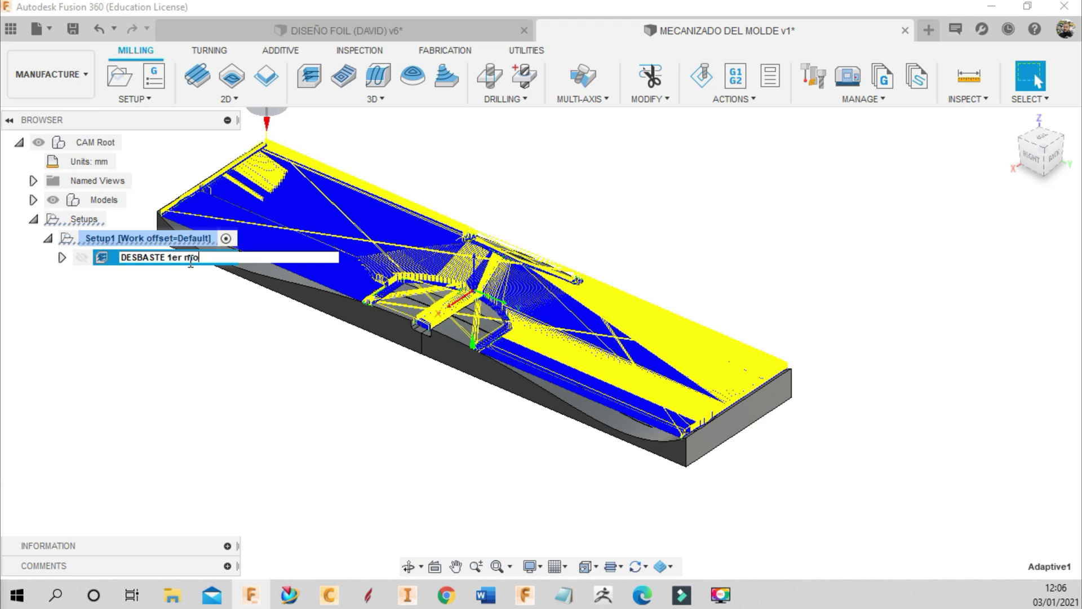
{"action": "type", "text": "vimiento"}
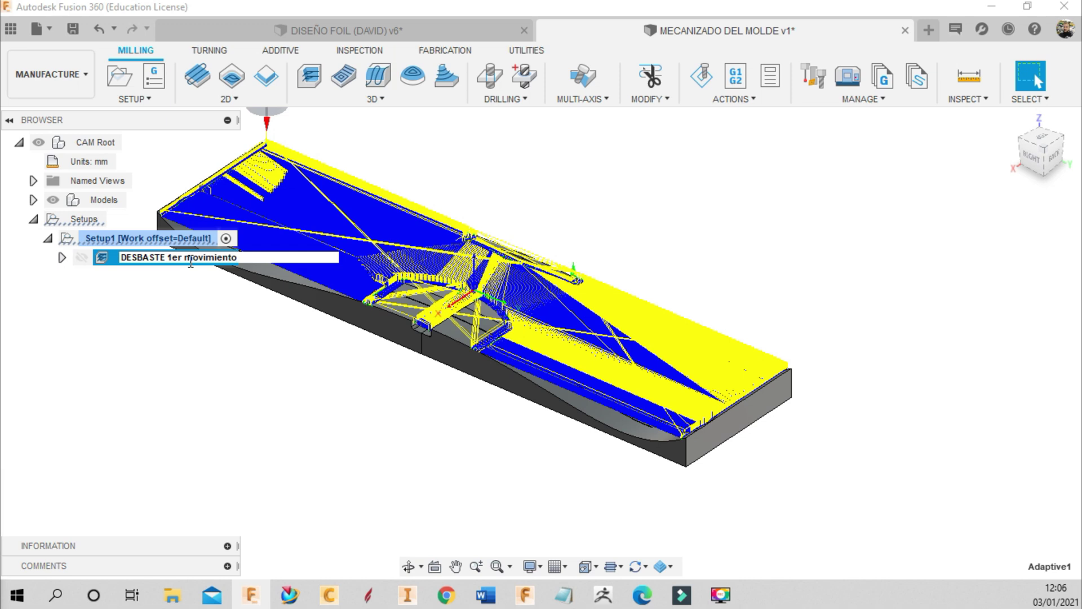
{"action": "key", "text": "Return"}
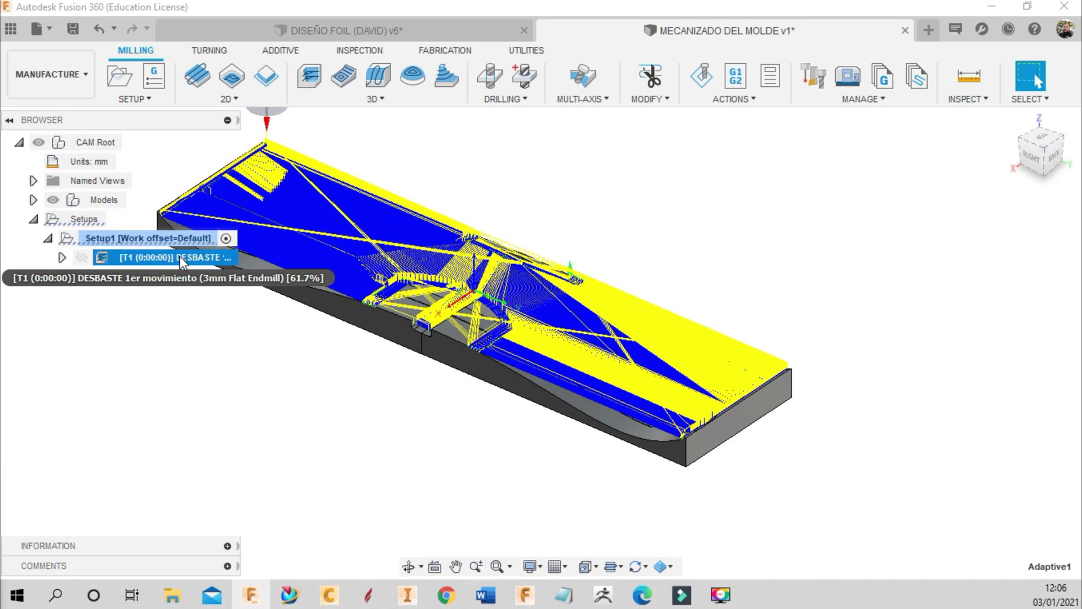
Zoom and orbit around the regenerated DESBASTE roughing toolpath to inspect it from other angles
{"action": "scroll", "coordinate": [640, 348], "scroll_direction": "up", "scroll_amount": 4}
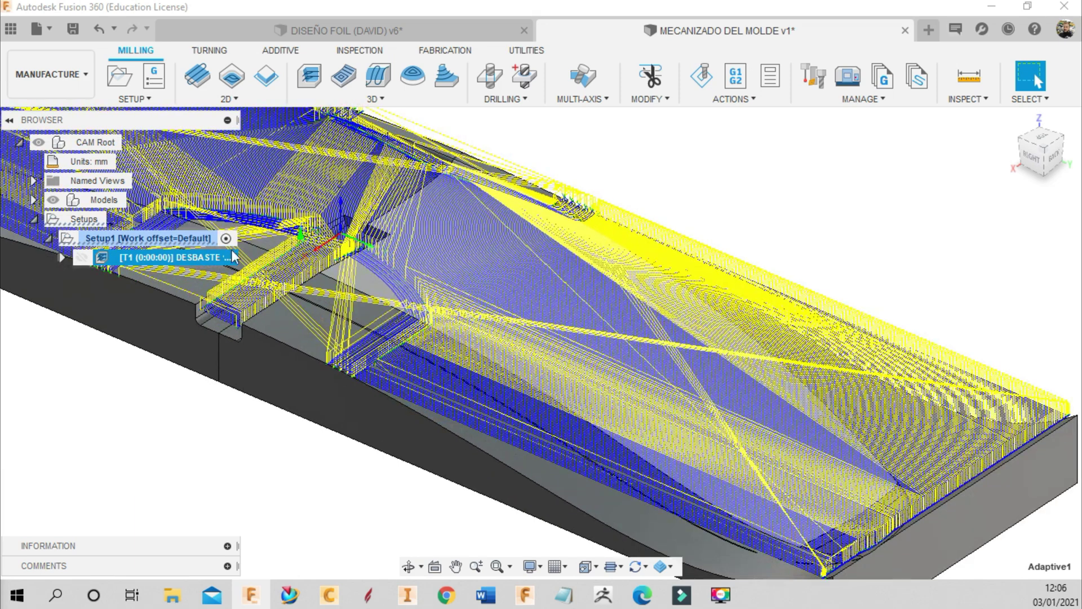
{"action": "scroll", "coordinate": [361, 289], "scroll_direction": "down", "scroll_amount": 3}
{"action": "left_click", "coordinate": [408, 566]}
{"action": "mouse_move", "coordinate": [438, 503]}
{"action": "left_mouse_down"}
{"action": "mouse_move", "coordinate": [486, 403]}
{"action": "mouse_move", "coordinate": [585, 367]}
{"action": "mouse_move", "coordinate": [461, 383]}
{"action": "mouse_move", "coordinate": [502, 353]}
{"action": "mouse_move", "coordinate": [318, 343]}
{"action": "mouse_move", "coordinate": [447, 346]}
{"action": "mouse_move", "coordinate": [394, 349]}
{"action": "mouse_move", "coordinate": [402, 358]}
{"action": "left_mouse_up"}
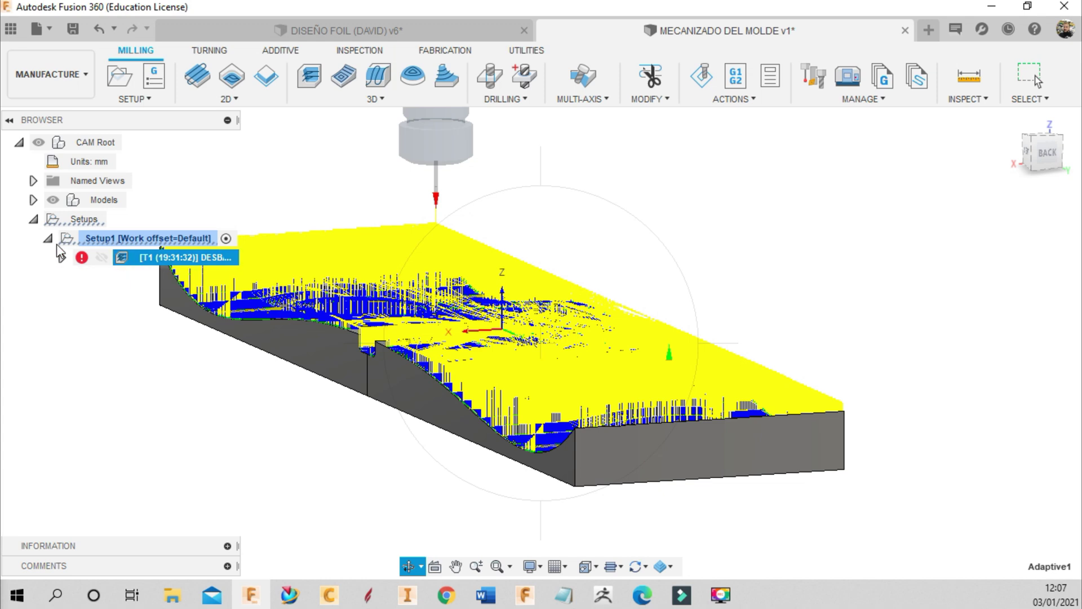
{"action": "mouse_move", "coordinate": [418, 467]}
{"action": "middle_mouse_down", "text": "shift"}
{"action": "mouse_move", "coordinate": [453, 378]}
{"action": "mouse_move", "coordinate": [716, 338]}
{"action": "middle_mouse_up", "text": "shift"}
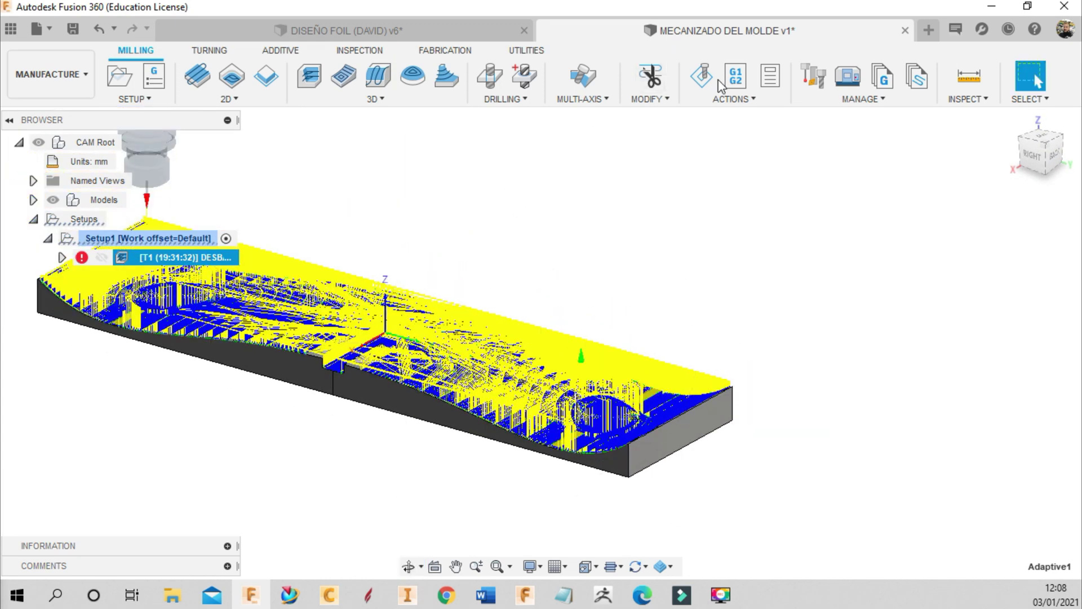
Start a simulation with a transparent tool holder and Plastic Vinyl stock material
{"action": "left_click", "coordinate": [702, 76]}
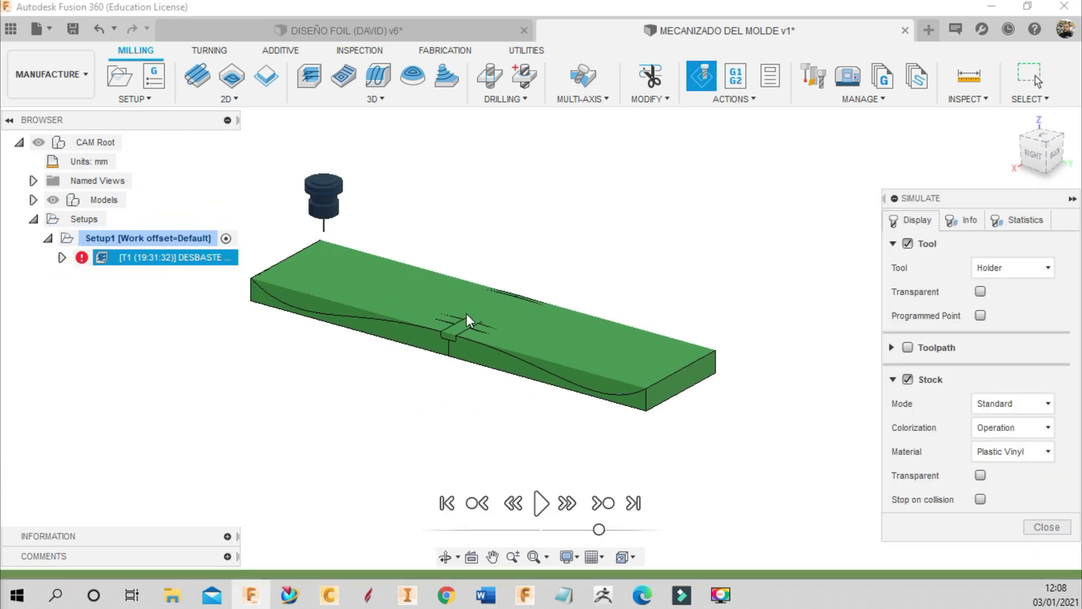
{"action": "left_click", "coordinate": [981, 291]}
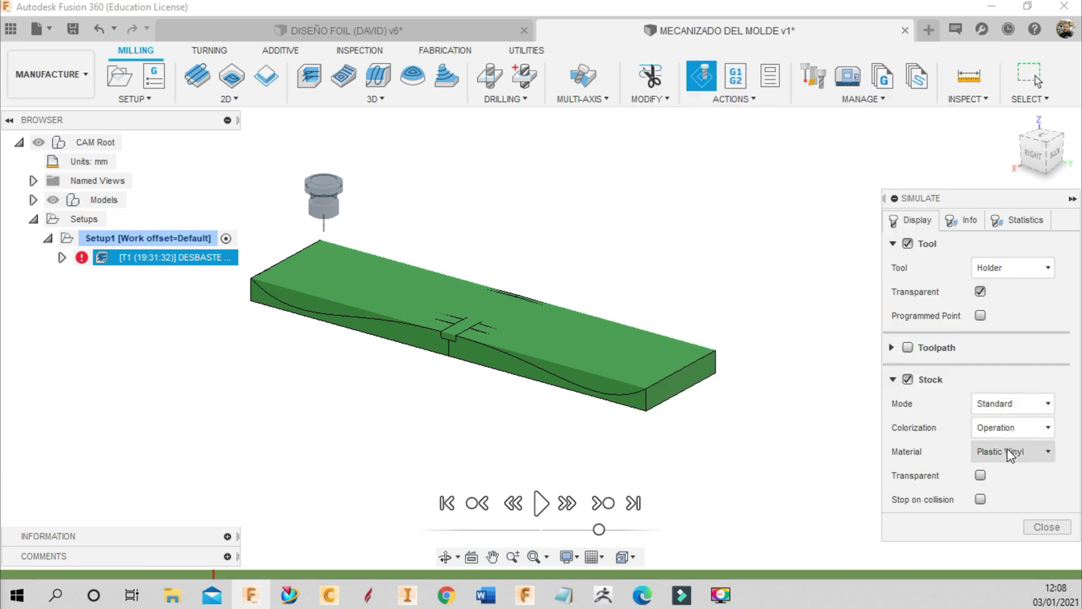
{"action": "left_click", "coordinate": [1014, 450]}
{"action": "left_click", "coordinate": [1009, 475]}
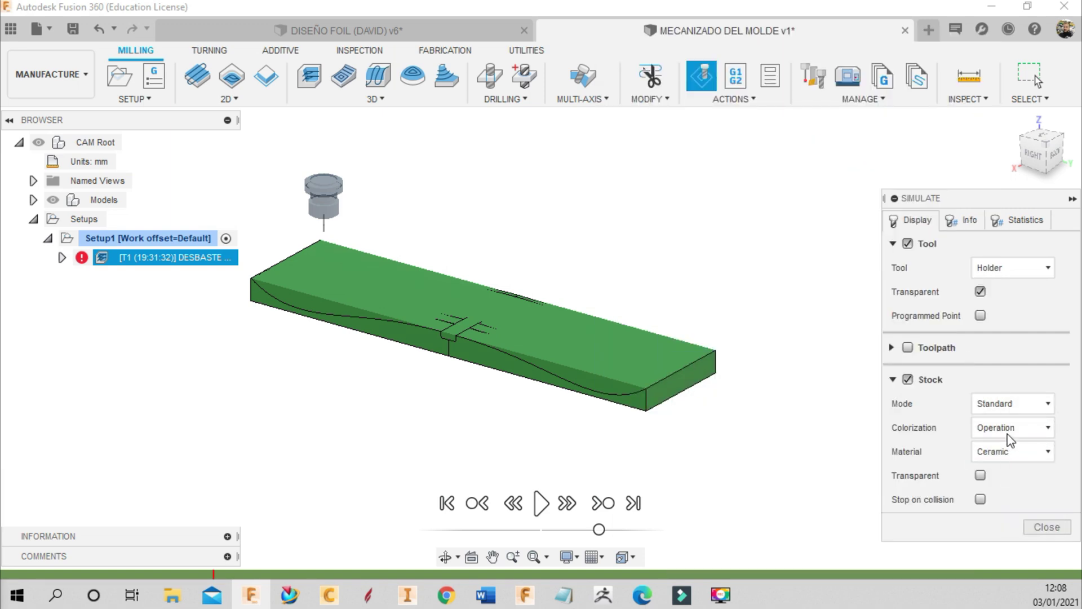
{"action": "left_click", "coordinate": [1005, 450]}
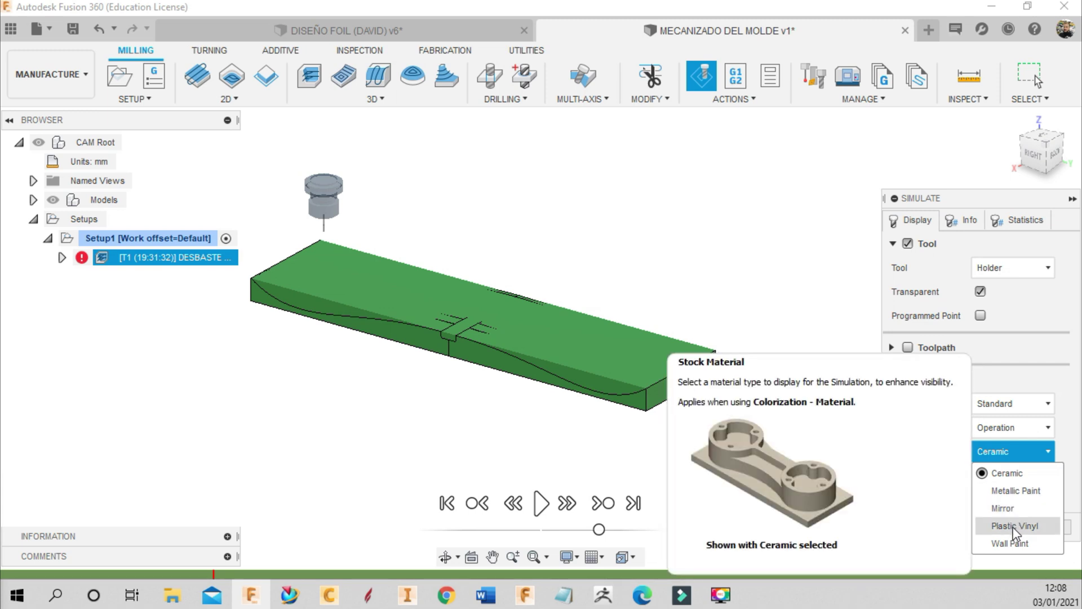
{"action": "left_click", "coordinate": [1015, 525]}
Play the roughing simulation and zoom to watch the tool cutting the mold
{"action": "scroll", "coordinate": [501, 428], "scroll_direction": "down", "scroll_amount": 1}
{"action": "scroll", "coordinate": [530, 485], "scroll_direction": "up", "scroll_amount": 2}
{"action": "left_click", "coordinate": [540, 503]}
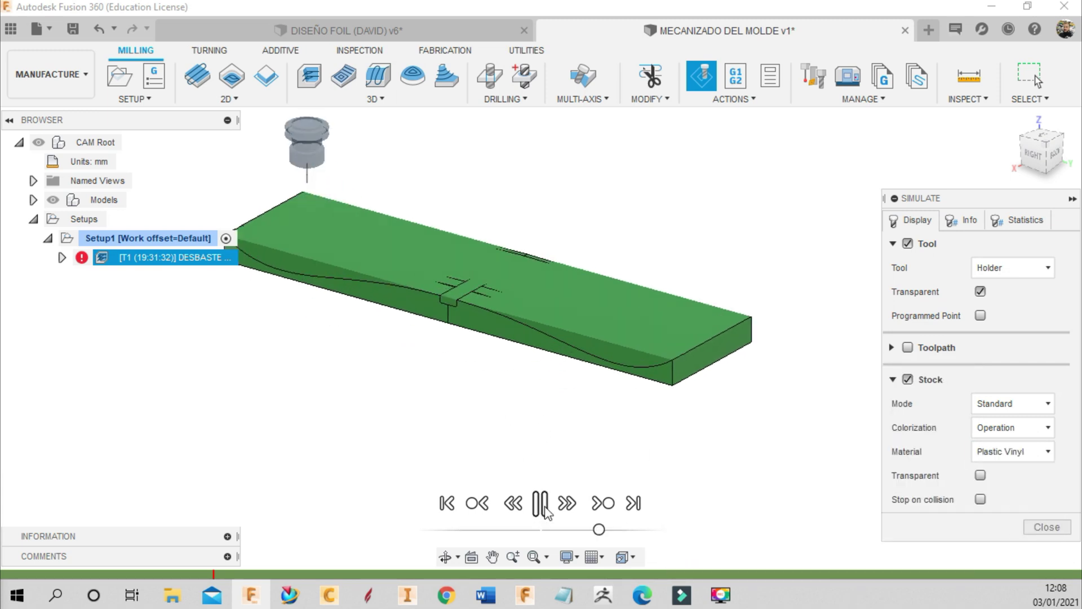
{"action": "scroll", "coordinate": [527, 454], "scroll_direction": "down", "scroll_amount": 1}
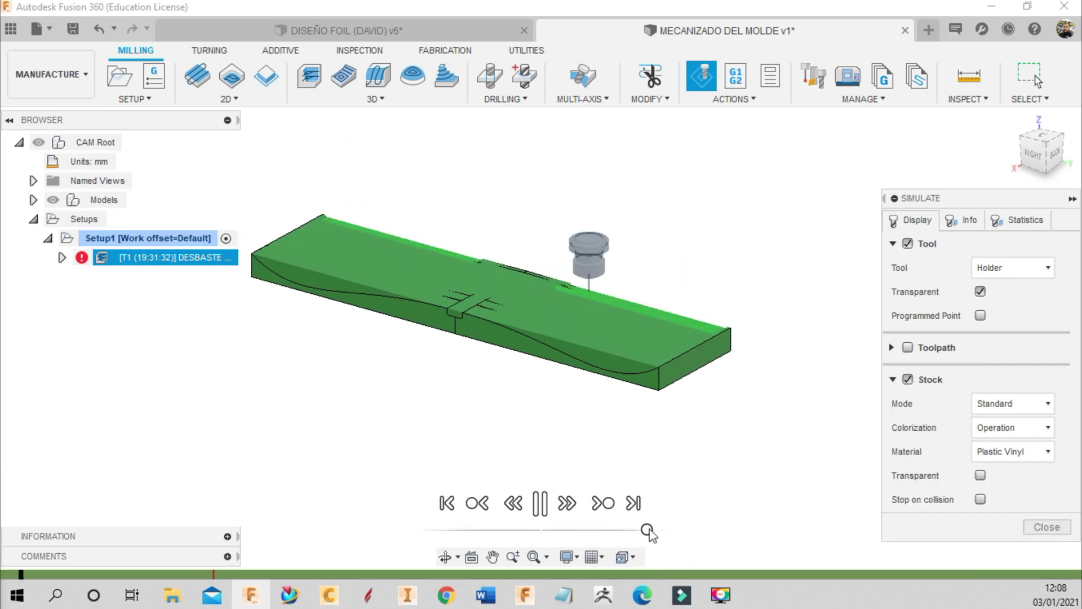
{"action": "scroll", "coordinate": [496, 262], "scroll_direction": "up", "scroll_amount": 3}
{"action": "scroll", "coordinate": [496, 260], "scroll_direction": "up", "scroll_amount": 2}
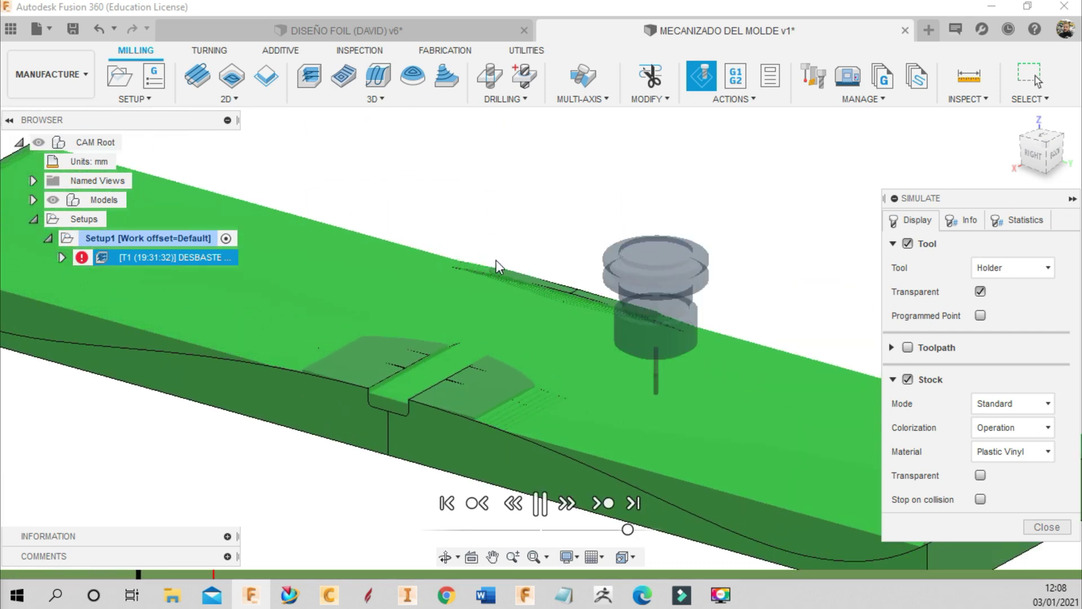
{"action": "scroll", "coordinate": [541, 332], "scroll_direction": "down", "scroll_amount": 1}
{"action": "scroll", "coordinate": [536, 337], "scroll_direction": "down", "scroll_amount": 1}
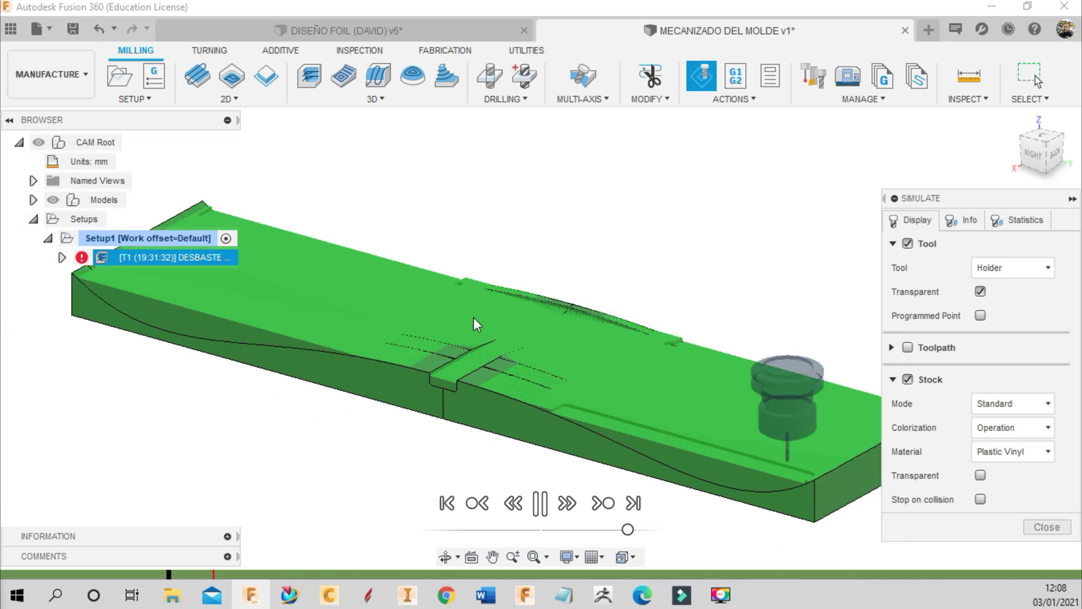
{"action": "scroll", "coordinate": [474, 317], "scroll_direction": "down", "scroll_amount": 1}
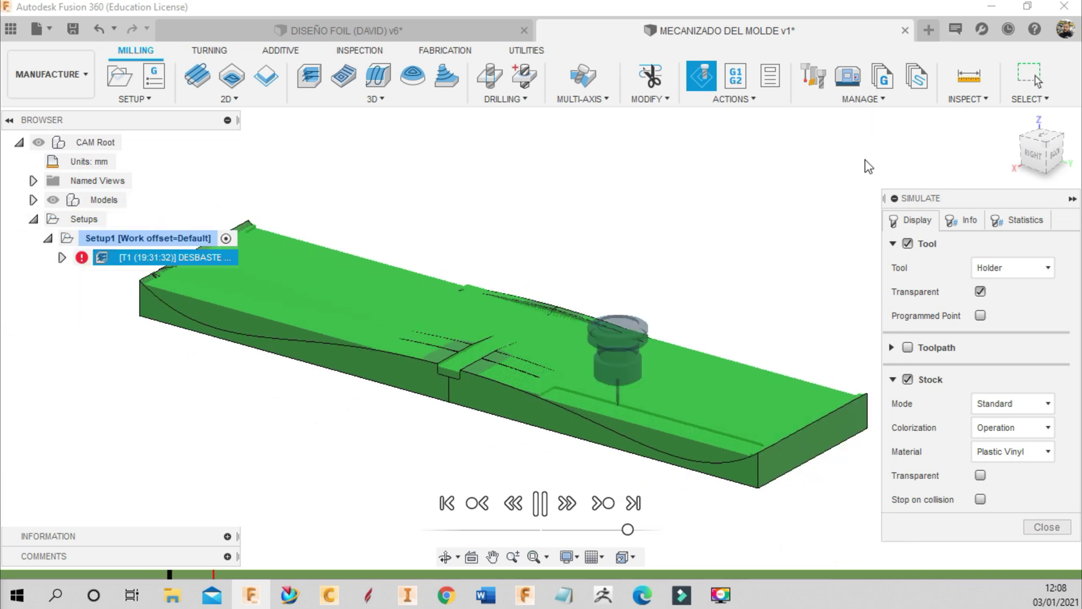
Show the simulation's Info tab and zoom while collisions and remaining volume update
{"action": "left_click", "coordinate": [959, 219]}
{"action": "scroll", "coordinate": [981, 404], "scroll_direction": "down", "scroll_amount": 3}
{"action": "scroll", "coordinate": [980, 422], "scroll_direction": "down", "scroll_amount": 2}
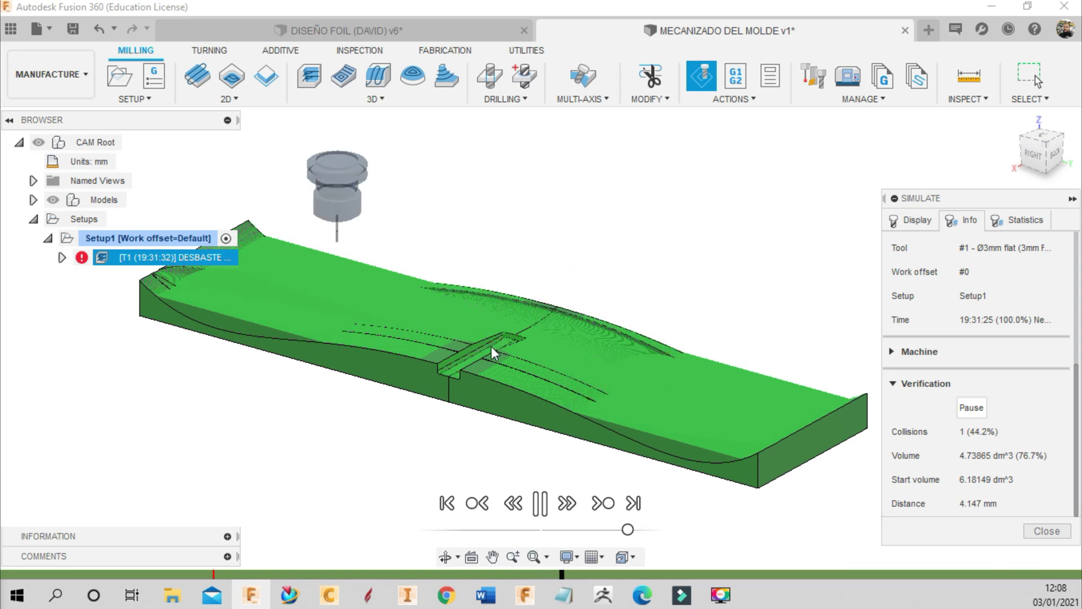
{"action": "scroll", "coordinate": [480, 346], "scroll_direction": "up", "scroll_amount": 5}
{"action": "scroll", "coordinate": [479, 346], "scroll_direction": "down", "scroll_amount": 3}
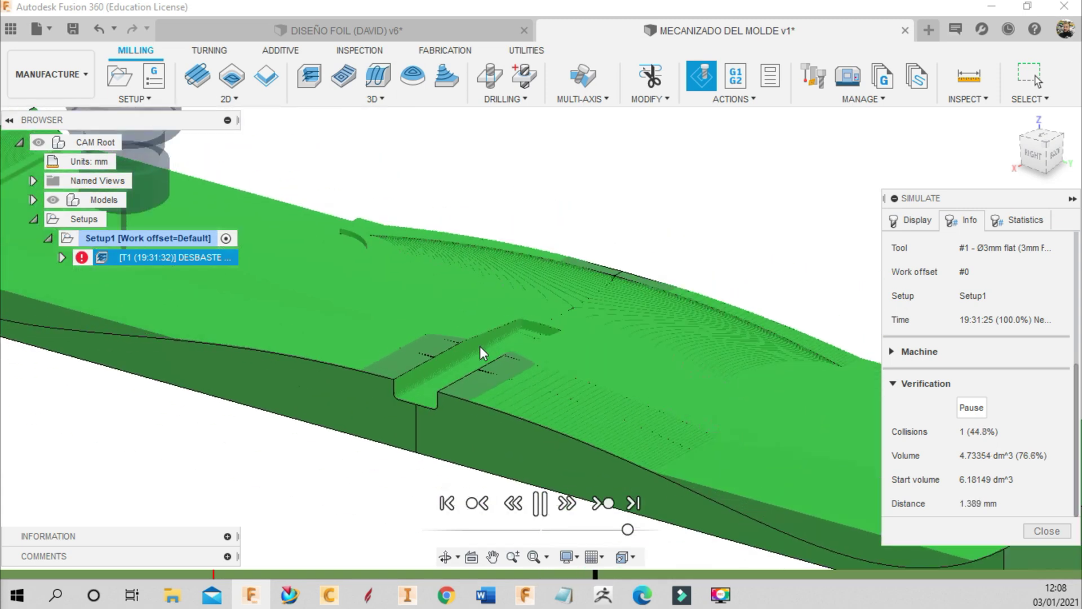
{"action": "scroll", "coordinate": [474, 366], "scroll_direction": "down", "scroll_amount": 3}
Orbit the simulated stock to view the wavy foil mold from another angle
{"action": "left_click", "coordinate": [444, 558]}
{"action": "mouse_move", "coordinate": [485, 428]}
{"action": "left_mouse_down"}
{"action": "mouse_move", "coordinate": [531, 420]}
{"action": "mouse_move", "coordinate": [529, 412]}
{"action": "left_mouse_up"}
{"action": "key", "text": "Escape"}
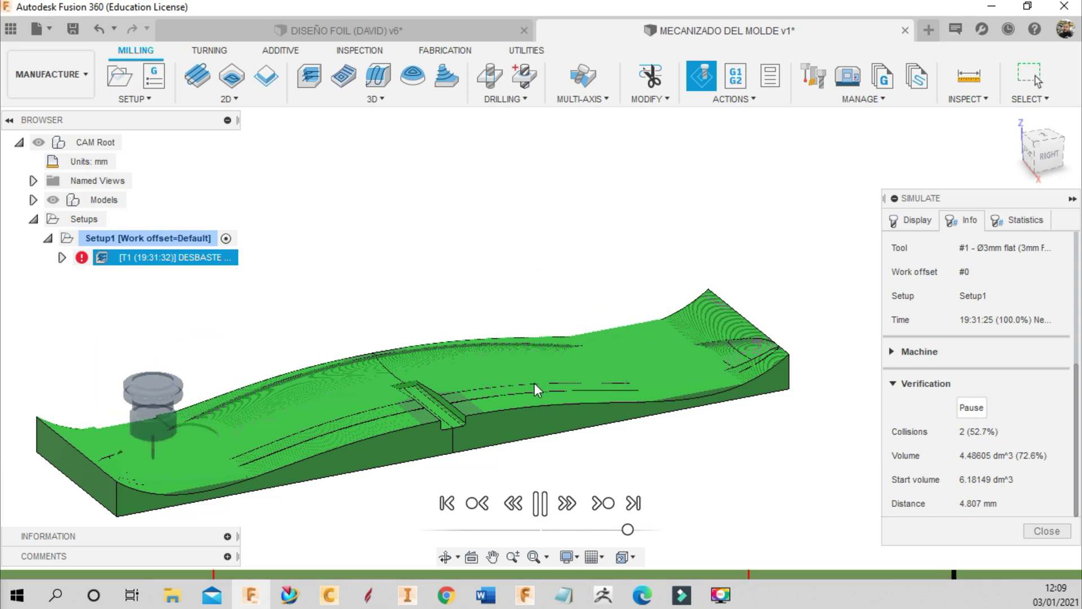
{"action": "scroll", "coordinate": [429, 370], "scroll_direction": "down", "scroll_amount": 1}
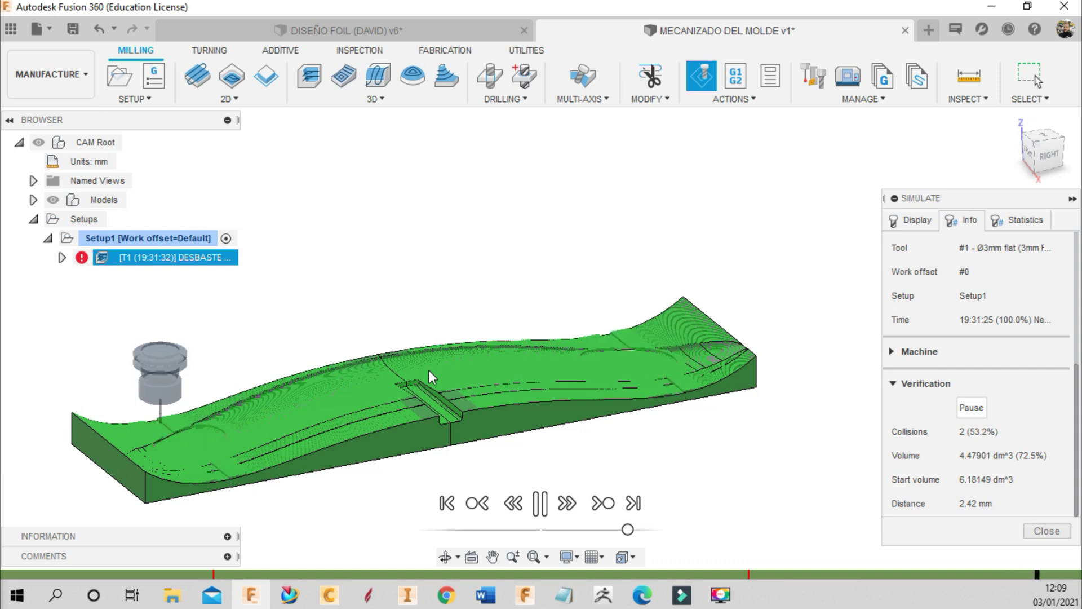
Review the statistics (19:31:25 machining time, 1836.681 m distance) and close the simulation
{"action": "left_click", "coordinate": [1021, 222]}
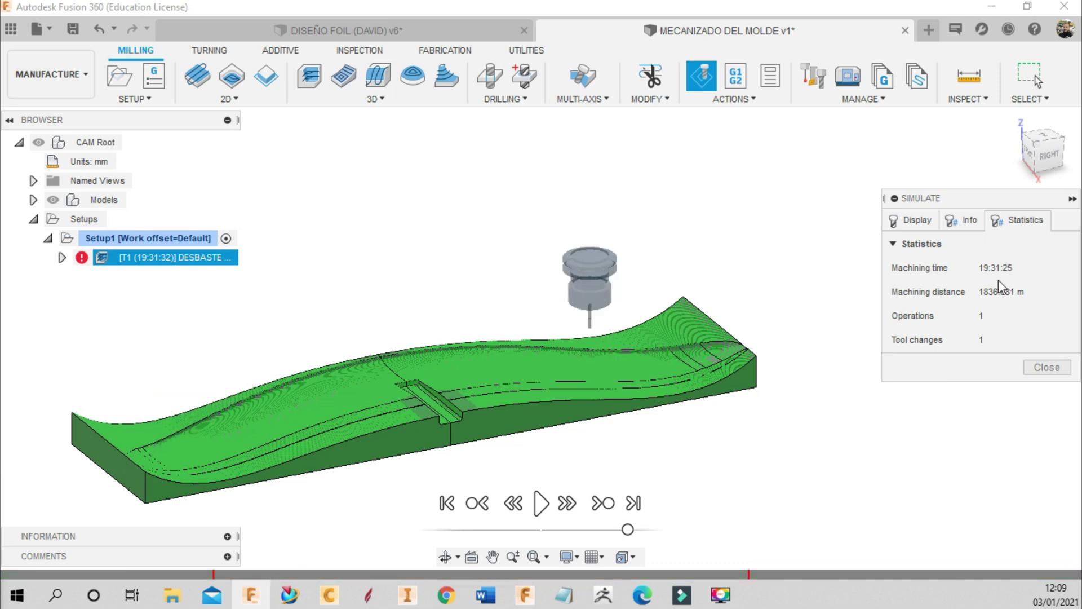
{"action": "left_click", "coordinate": [1044, 366]}
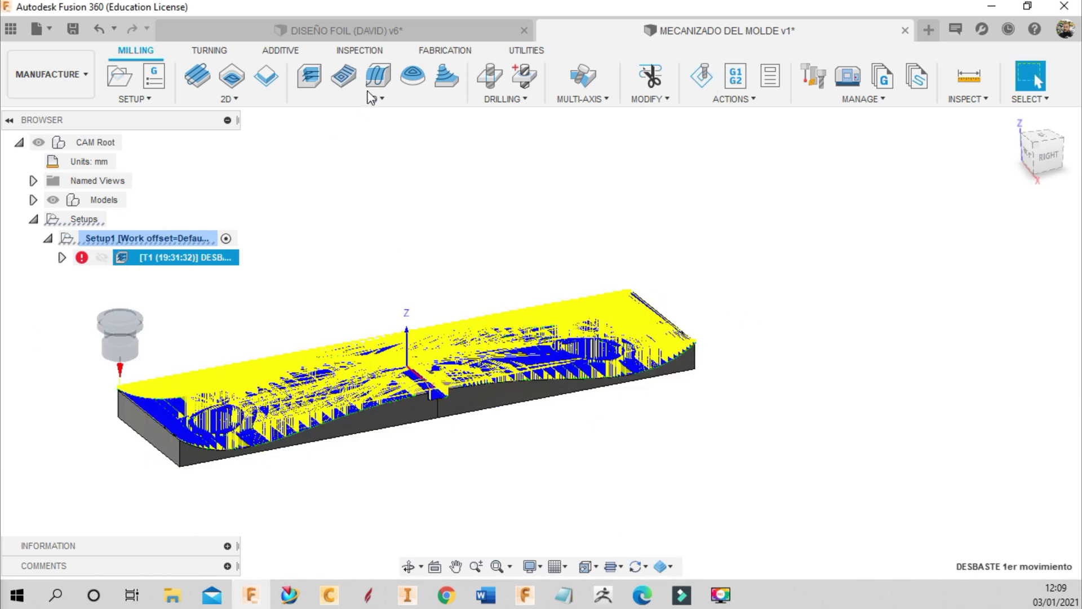
Add a Parallel finishing operation limited to a slope angle range
{"action": "left_click", "coordinate": [362, 101]}
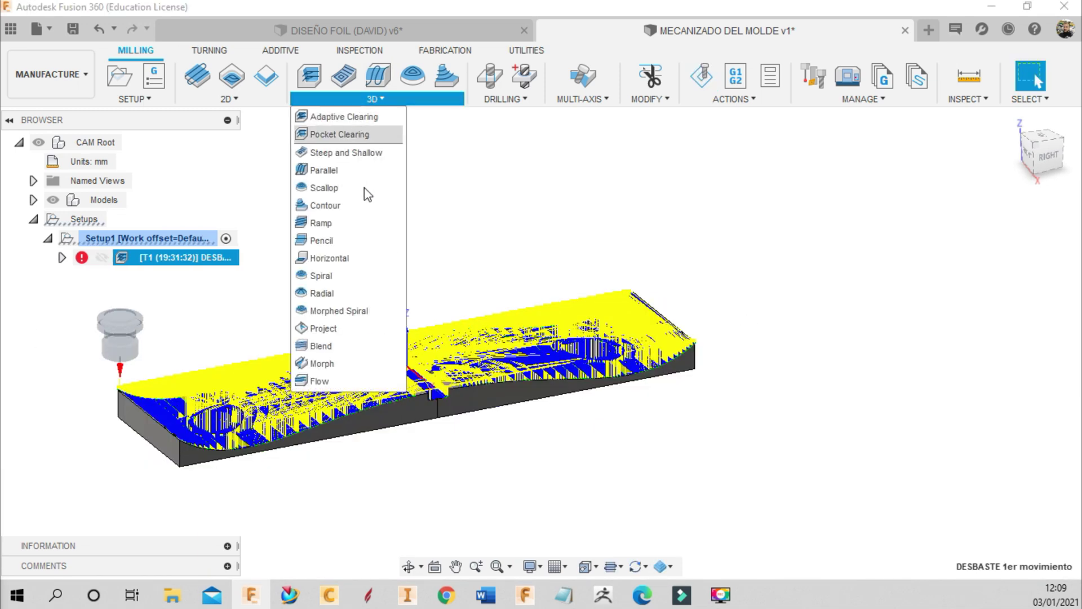
{"action": "left_click", "coordinate": [350, 172]}
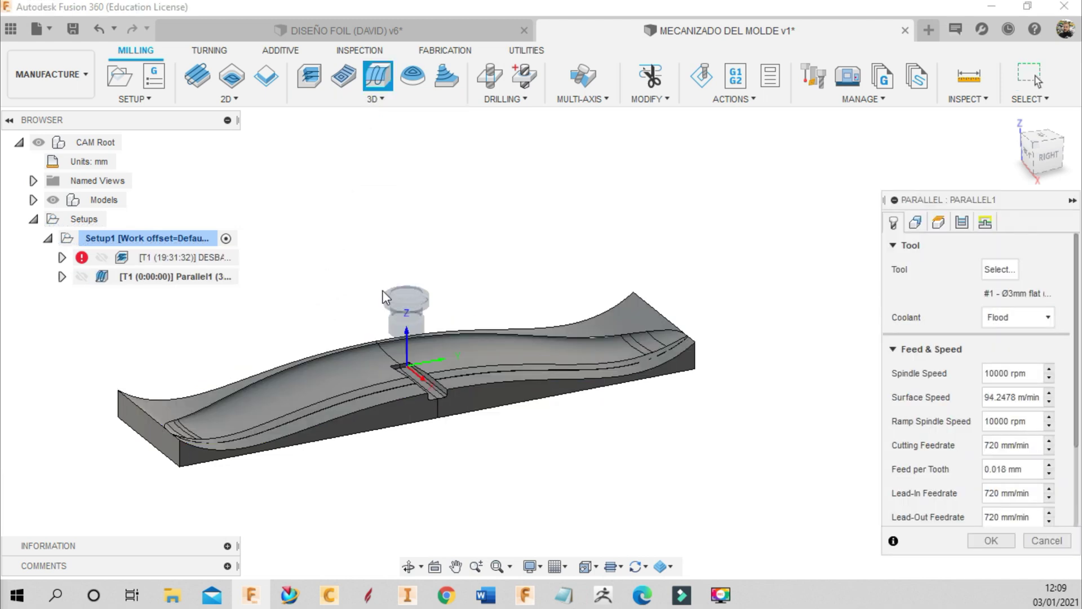
{"action": "scroll", "coordinate": [296, 310], "scroll_direction": "up", "scroll_amount": 2}
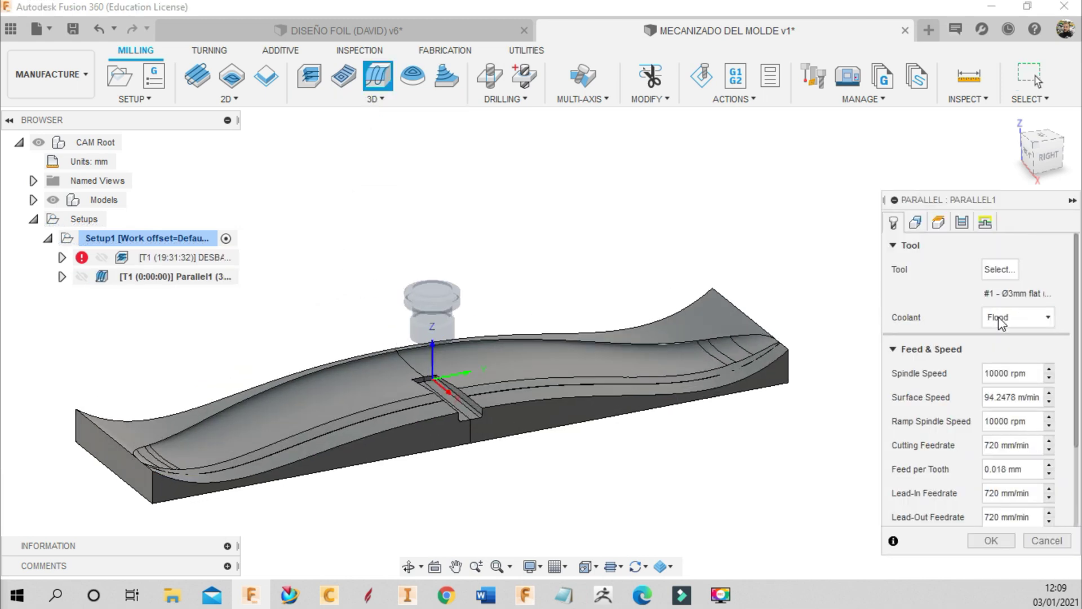
{"action": "left_click", "coordinate": [915, 223]}
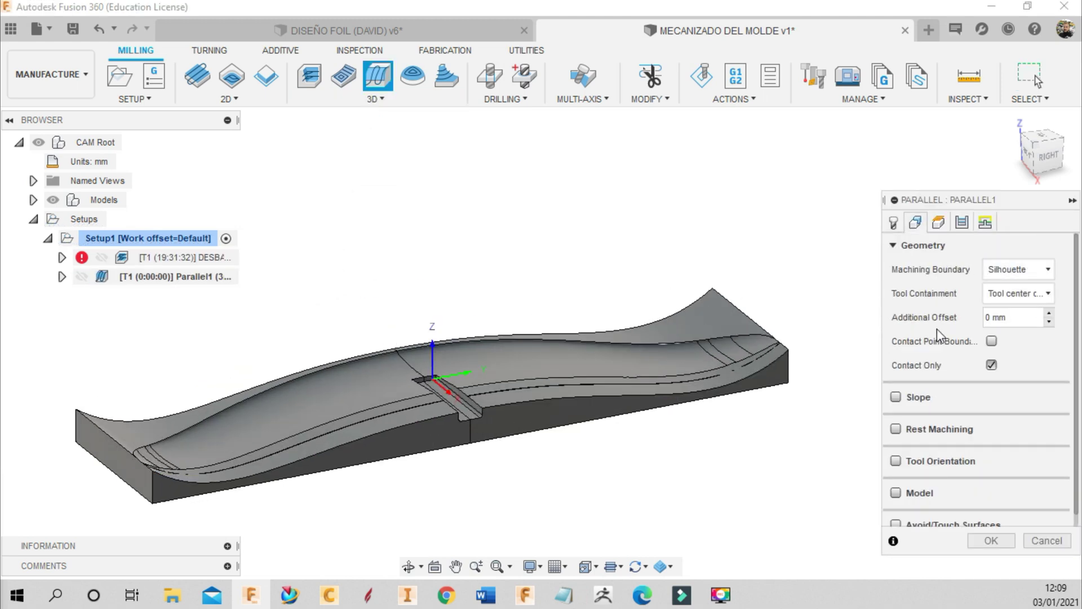
{"action": "mouse_move", "coordinate": [913, 397]}
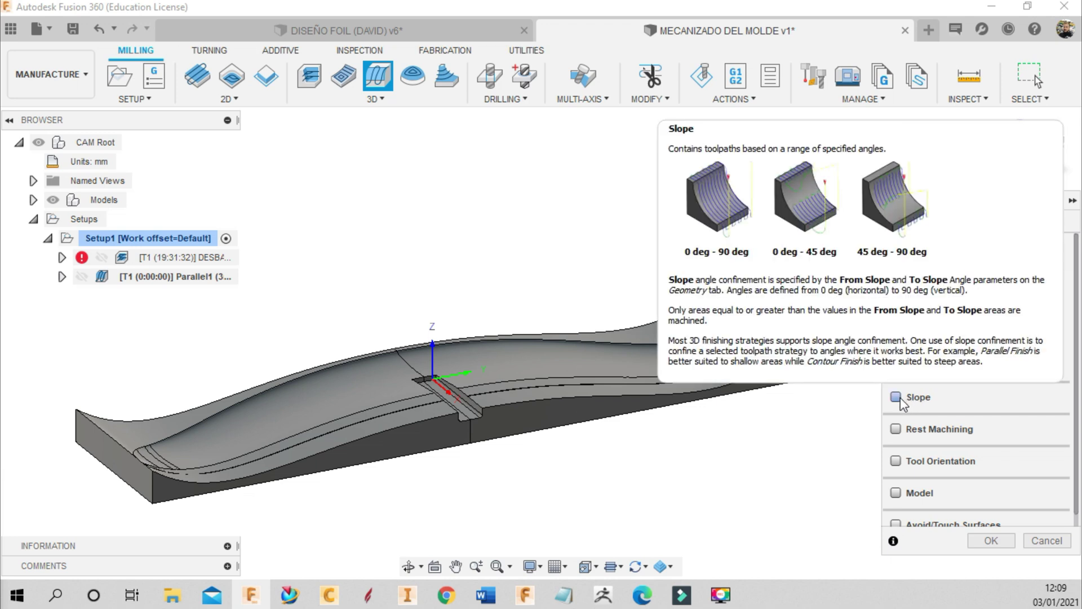
{"action": "left_click", "coordinate": [897, 398]}
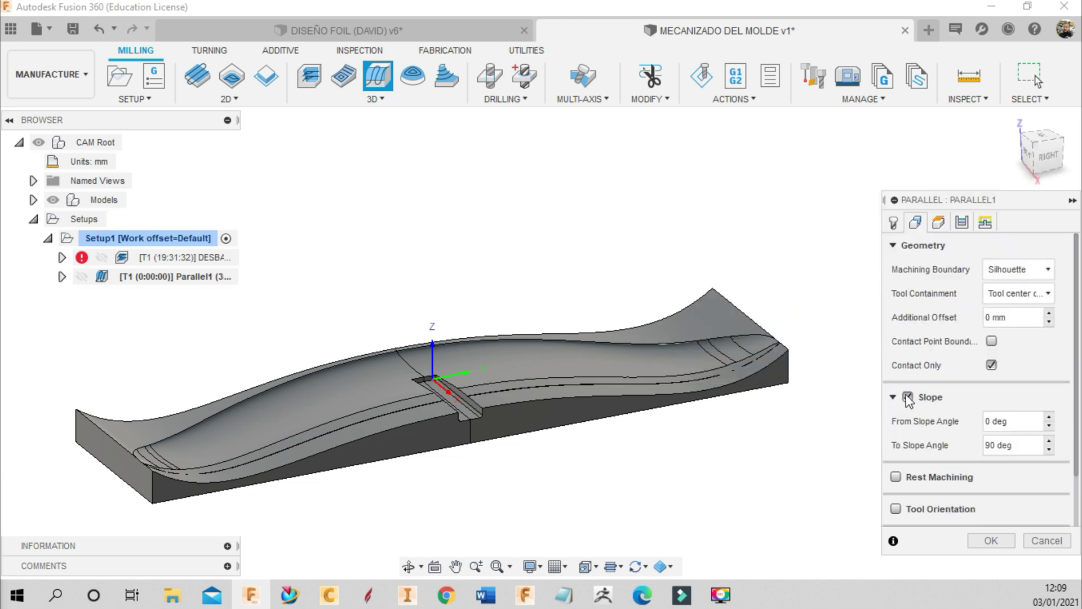
Check Parallel1's heights against the mold's side profile from the Right view and confirm
{"action": "left_click", "coordinate": [939, 222]}
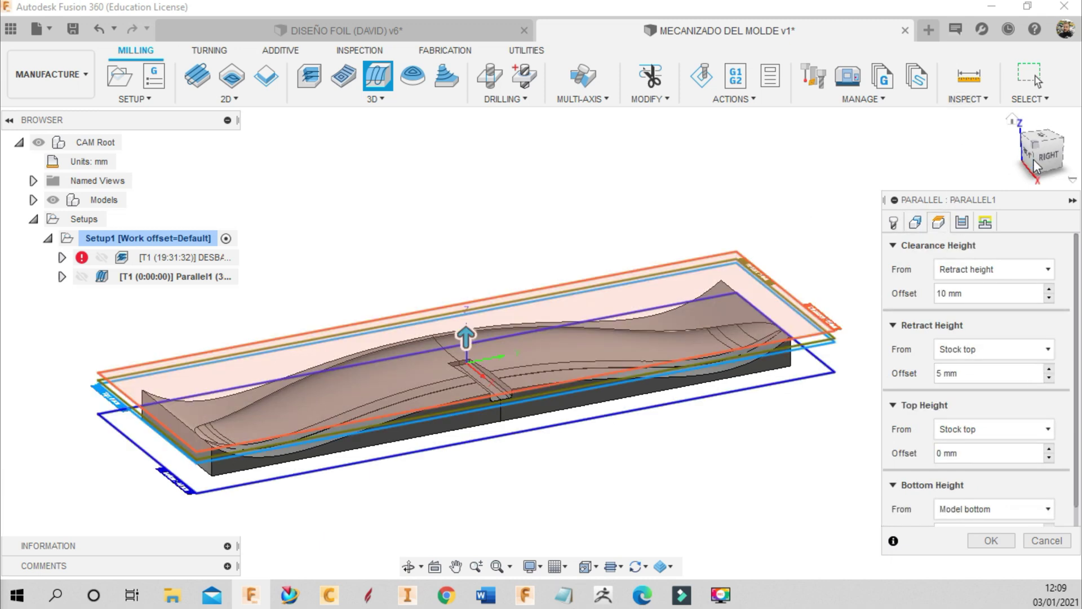
{"action": "left_click", "coordinate": [1047, 156]}
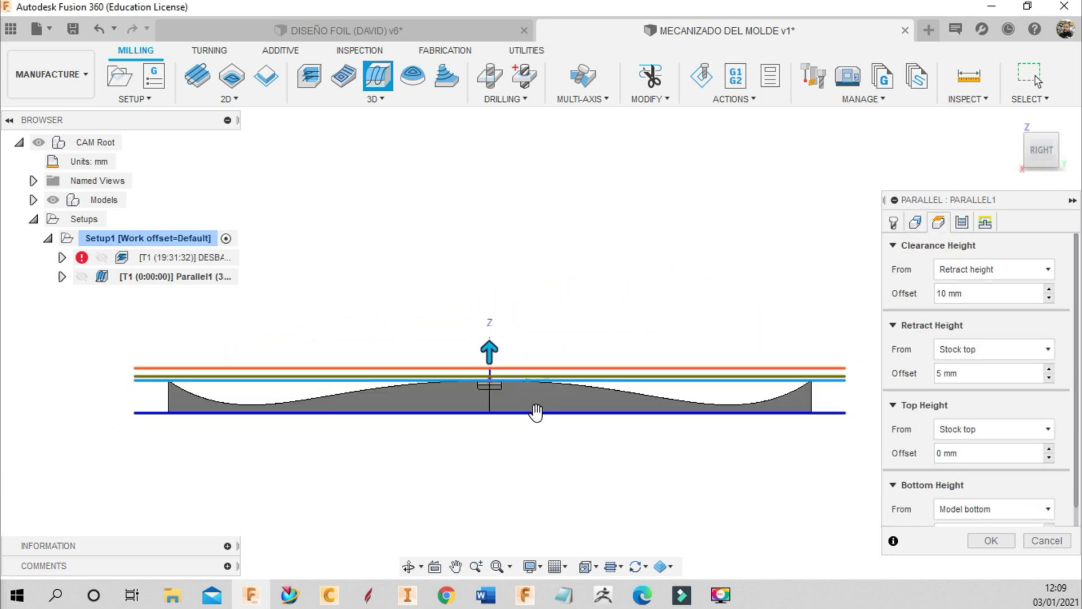
{"action": "middle_click_drag", "start_coordinate": [535, 413], "coordinate": [707, 389], "text": "shift"}
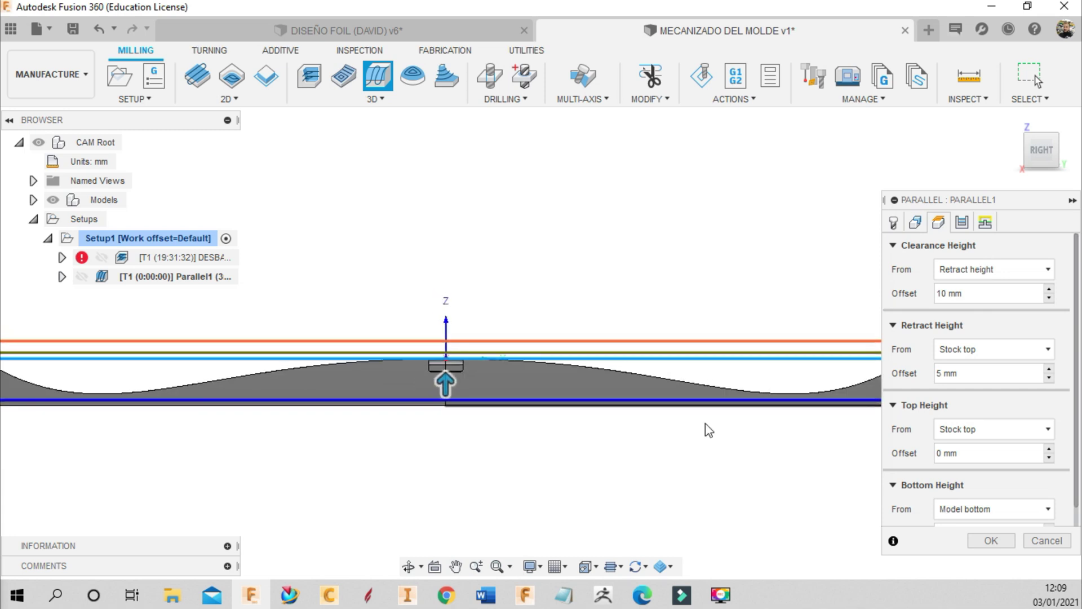
{"action": "left_click_drag", "start_coordinate": [688, 391], "coordinate": [688, 389]}
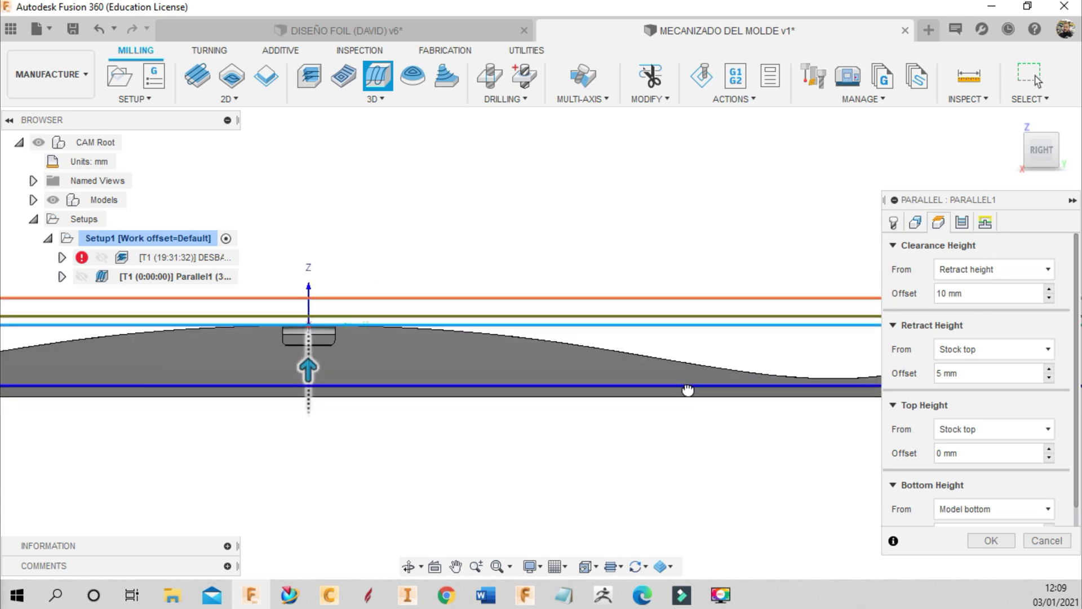
{"action": "left_click", "coordinate": [990, 541]}
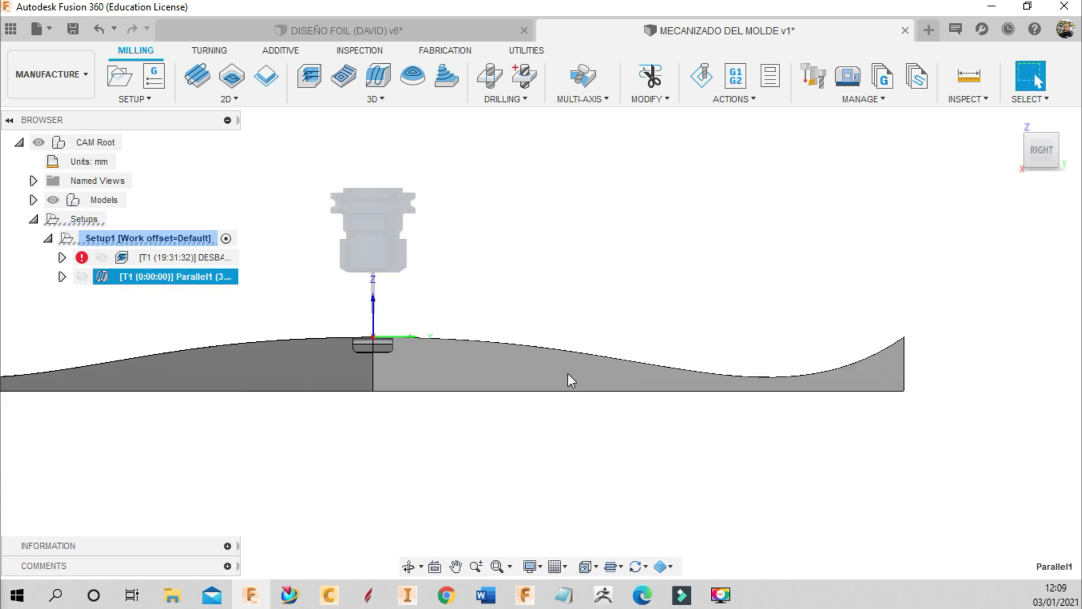
Orbit around the generated 2:24:46 Parallel1 toolpath to inspect its dense passes
{"action": "left_click", "coordinate": [407, 564]}
{"action": "left_click_drag", "start_coordinate": [415, 496], "coordinate": [422, 405]}
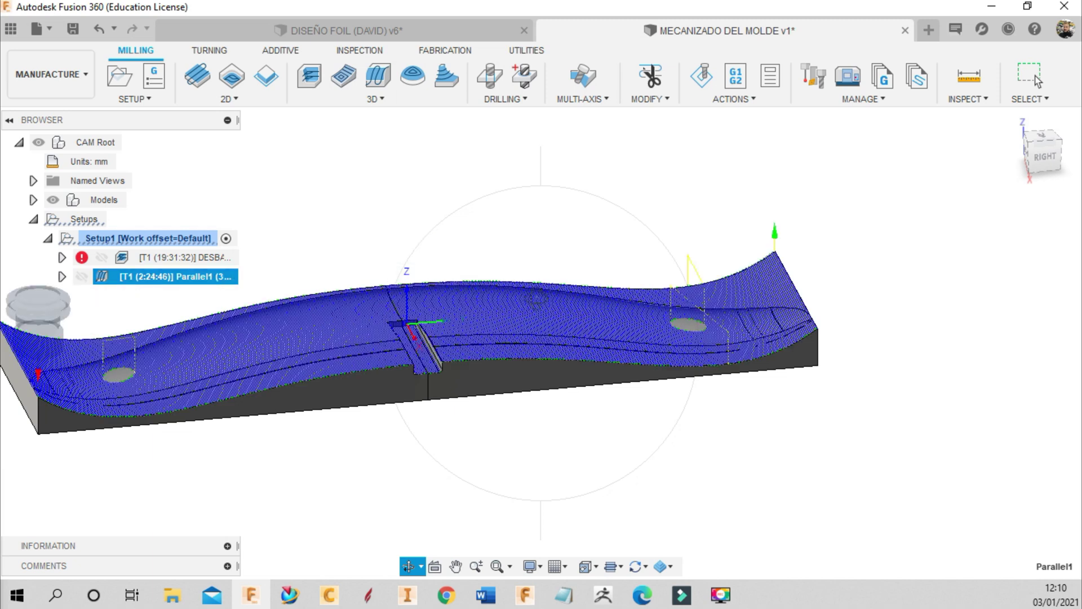
{"action": "left_click_drag", "start_coordinate": [694, 309], "coordinate": [648, 395]}
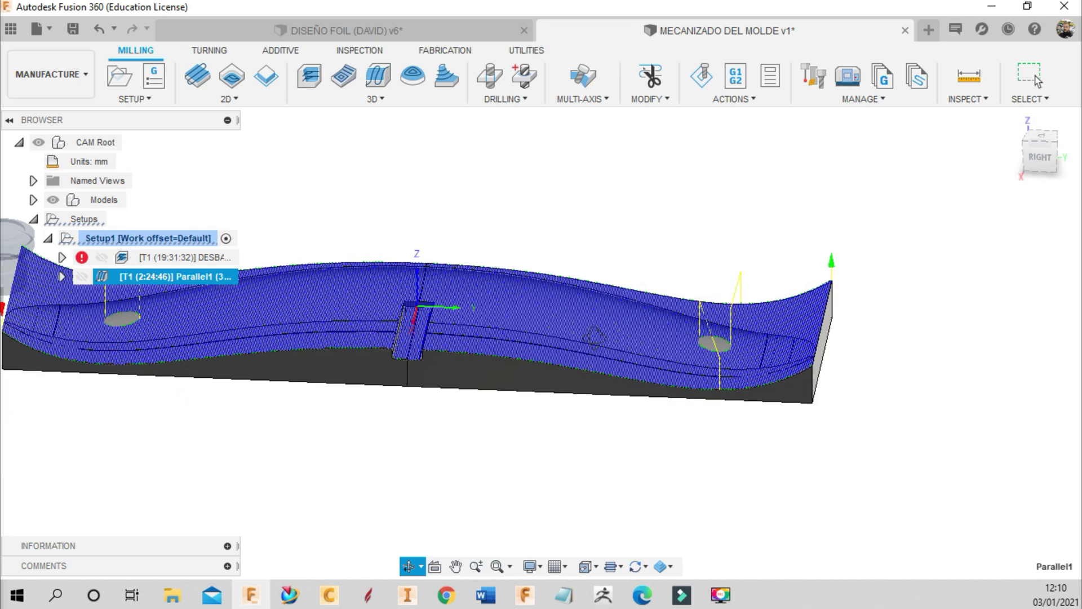
{"action": "mouse_move", "coordinate": [518, 331]}
{"action": "left_mouse_down"}
{"action": "mouse_move", "coordinate": [505, 309]}
{"action": "mouse_move", "coordinate": [600, 339]}
{"action": "left_mouse_up"}
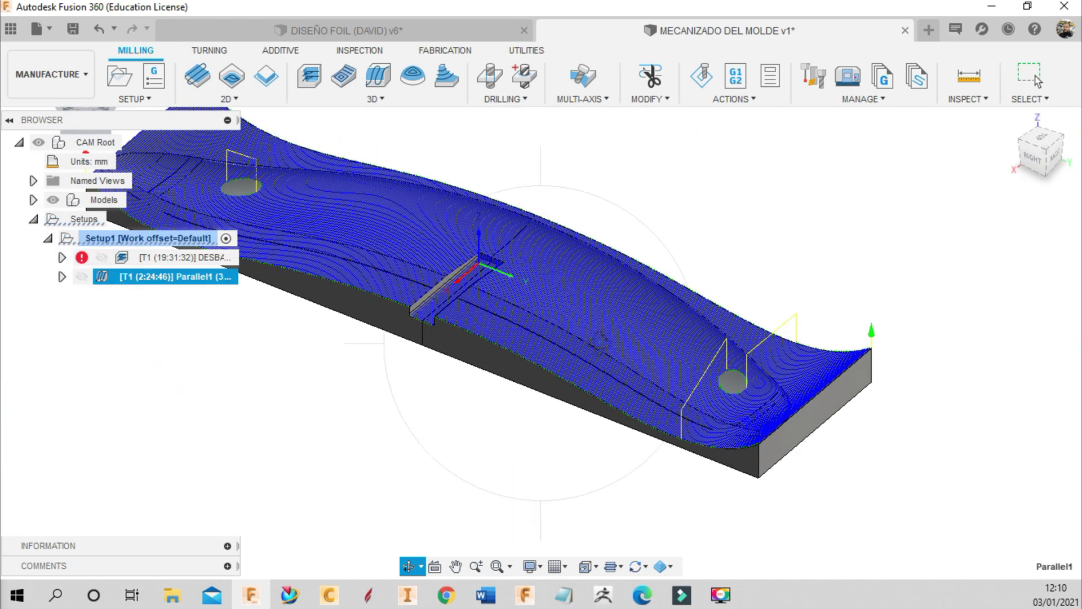
{"action": "scroll", "coordinate": [602, 339], "scroll_direction": "down", "scroll_amount": 1}
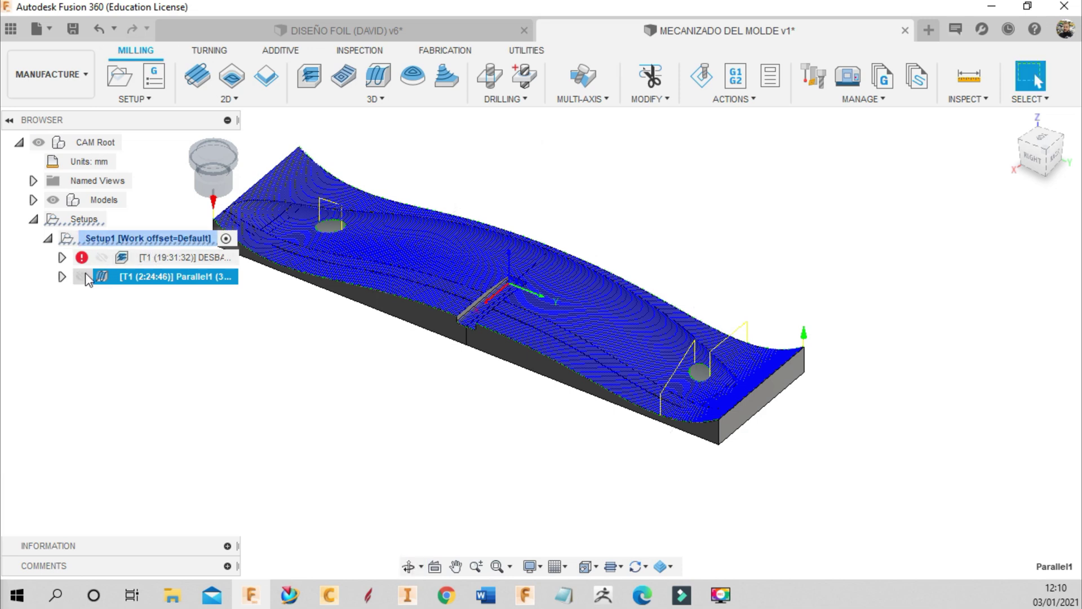
Try a simulation of the Parallel1 operation alone, then end it
{"action": "left_click", "coordinate": [709, 77]}
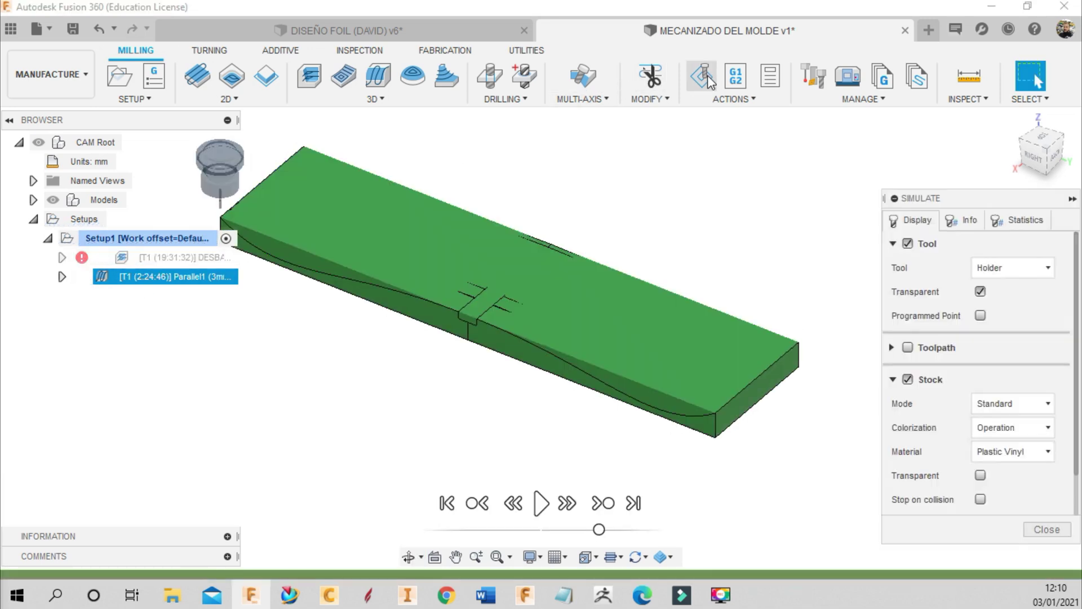
{"action": "left_click", "coordinate": [547, 507]}
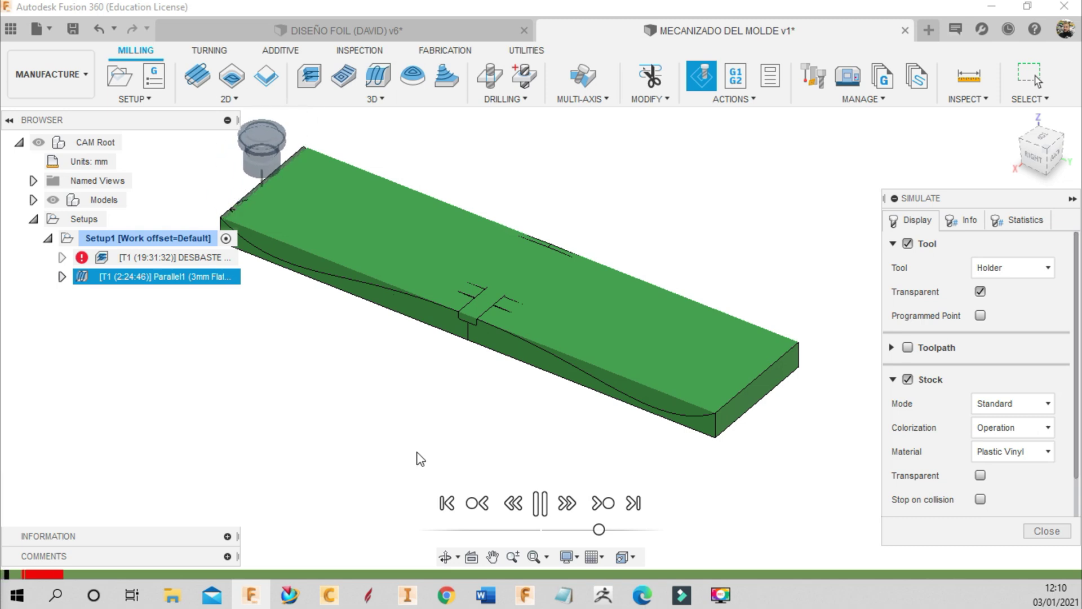
{"action": "scroll", "coordinate": [213, 188], "scroll_direction": "up", "scroll_amount": 2}
{"action": "scroll", "coordinate": [213, 187], "scroll_direction": "up", "scroll_amount": 1}
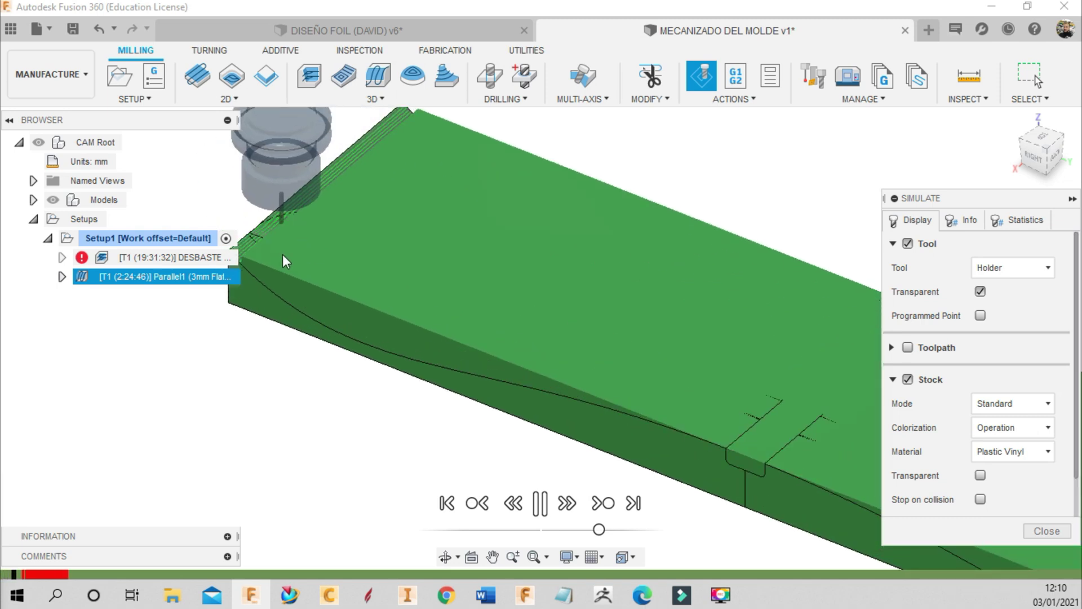
{"action": "scroll", "coordinate": [282, 255], "scroll_direction": "down", "scroll_amount": 2}
{"action": "left_click", "coordinate": [1042, 530]}
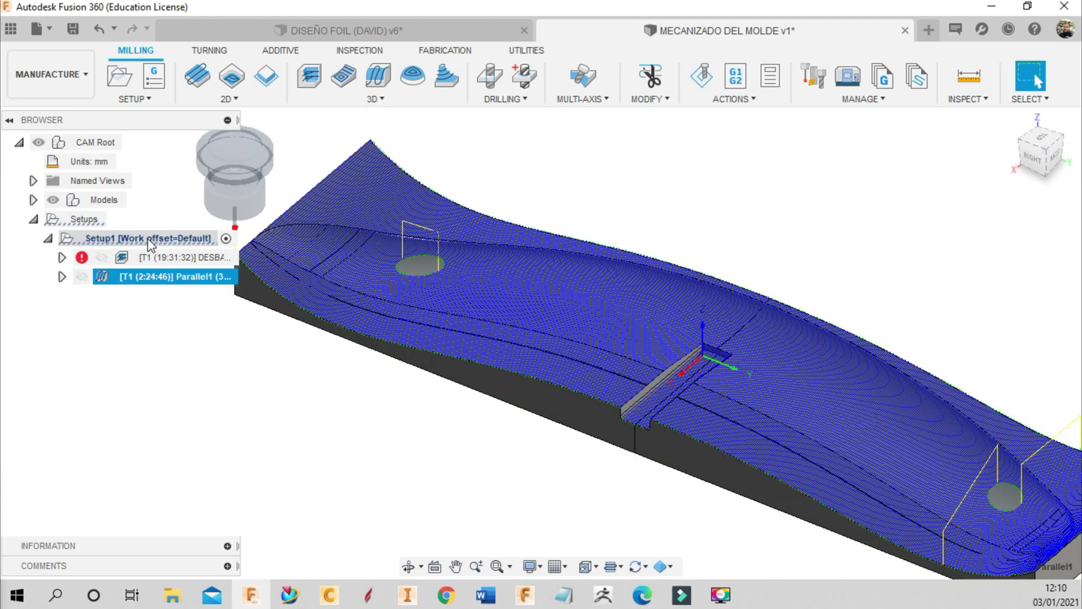
Simulate the whole Setup1 with both operations and start playback
{"action": "left_click", "coordinate": [109, 242]}
{"action": "left_click", "coordinate": [702, 76]}
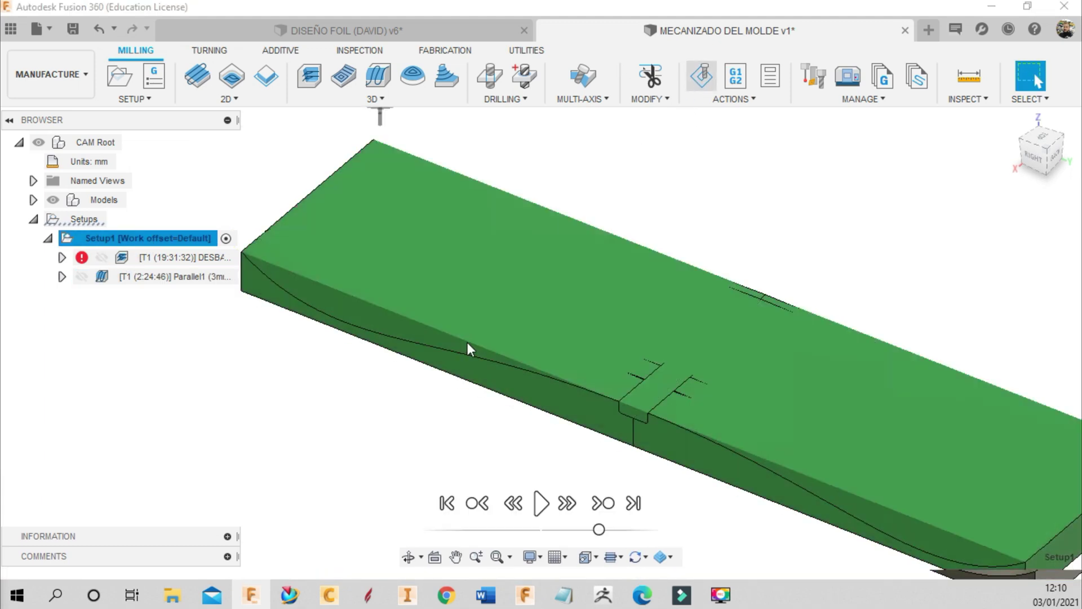
{"action": "left_click", "coordinate": [539, 503]}
{"action": "scroll", "coordinate": [341, 427], "scroll_direction": "down", "scroll_amount": 2}
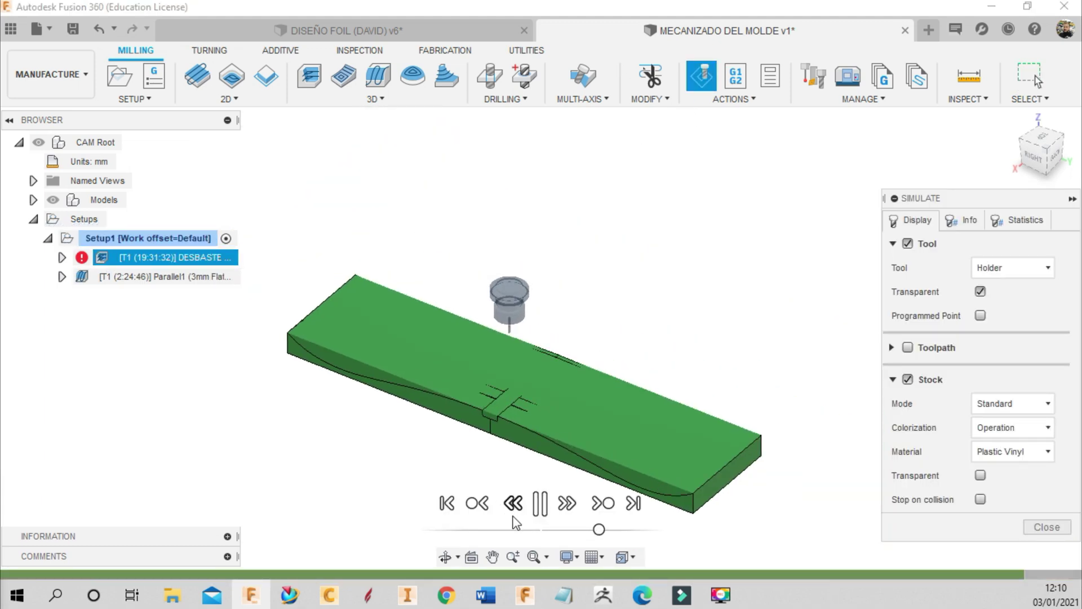
{"action": "scroll", "coordinate": [715, 412], "scroll_direction": "up", "scroll_amount": 2}
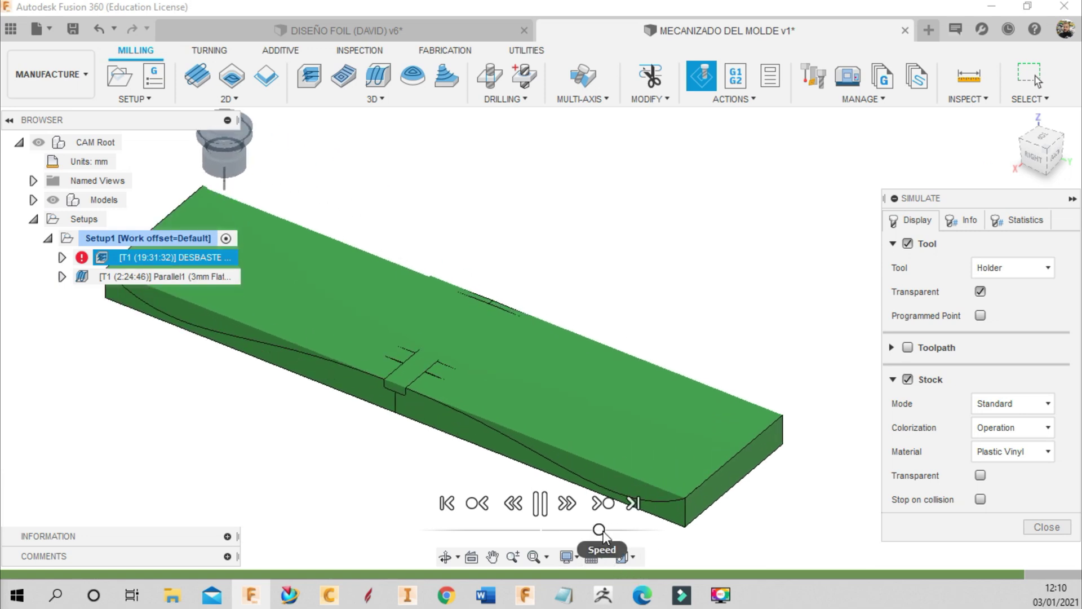
Speed up the simulation, ease it back slightly, and zoom in on the Parallel1 finishing pass
{"action": "left_click_drag", "start_coordinate": [598, 529], "coordinate": [656, 528]}
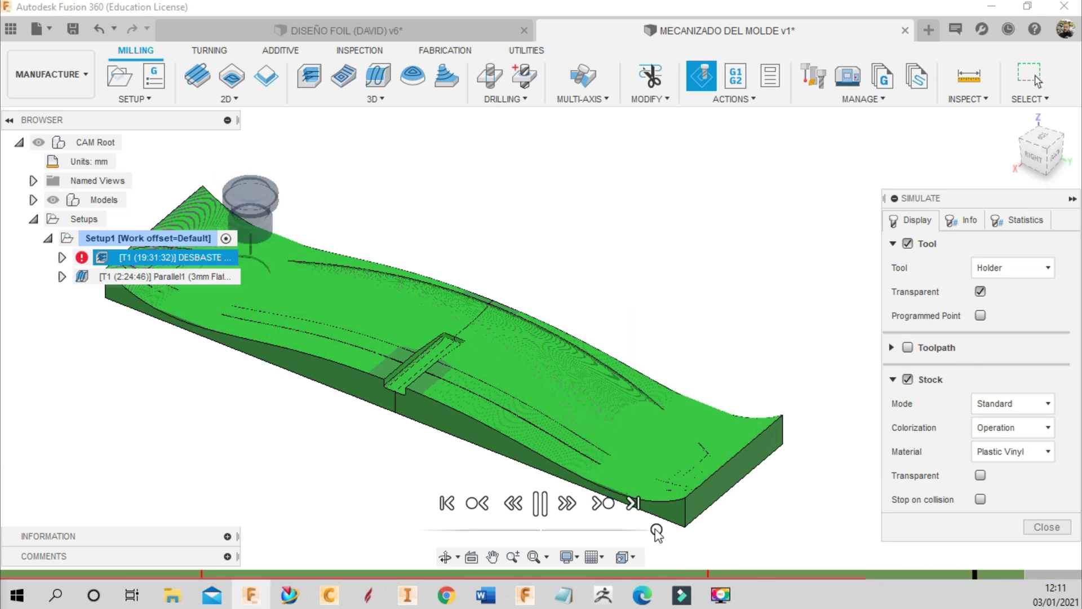
{"action": "left_click_drag", "start_coordinate": [657, 530], "coordinate": [630, 530]}
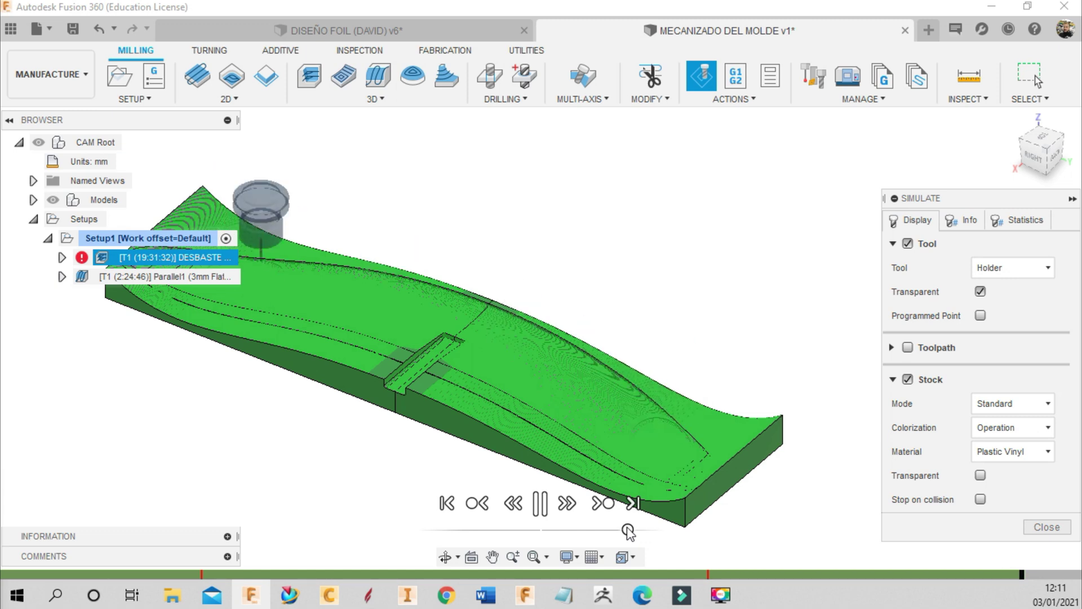
{"action": "left_click_drag", "start_coordinate": [627, 530], "coordinate": [609, 530]}
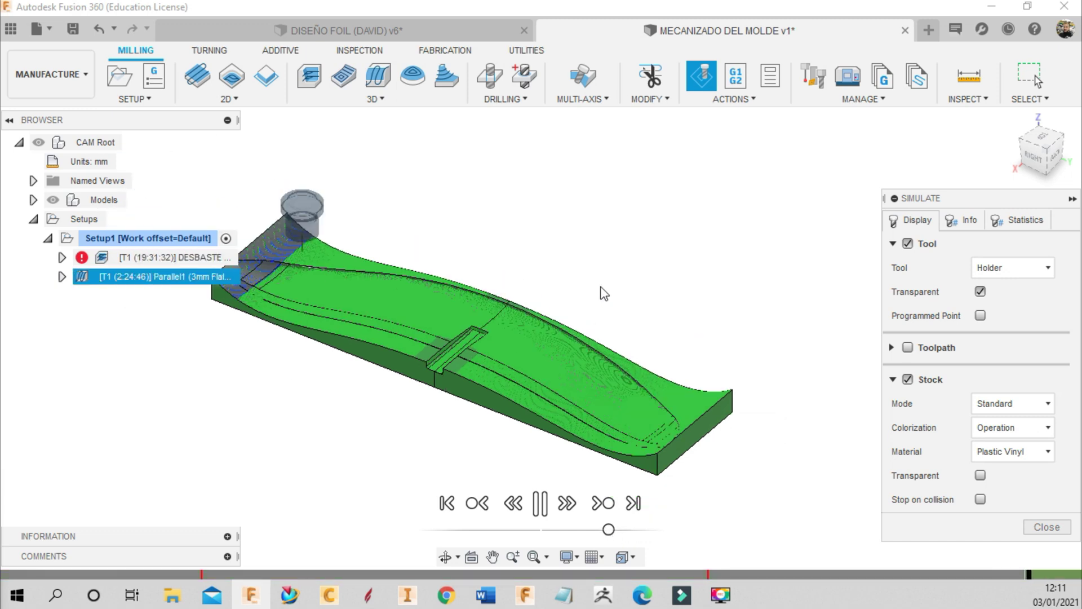
{"action": "scroll", "coordinate": [391, 300], "scroll_direction": "down", "scroll_amount": 2}
{"action": "scroll", "coordinate": [316, 277], "scroll_direction": "up", "scroll_amount": 2}
{"action": "scroll", "coordinate": [316, 277], "scroll_direction": "up", "scroll_amount": 3}
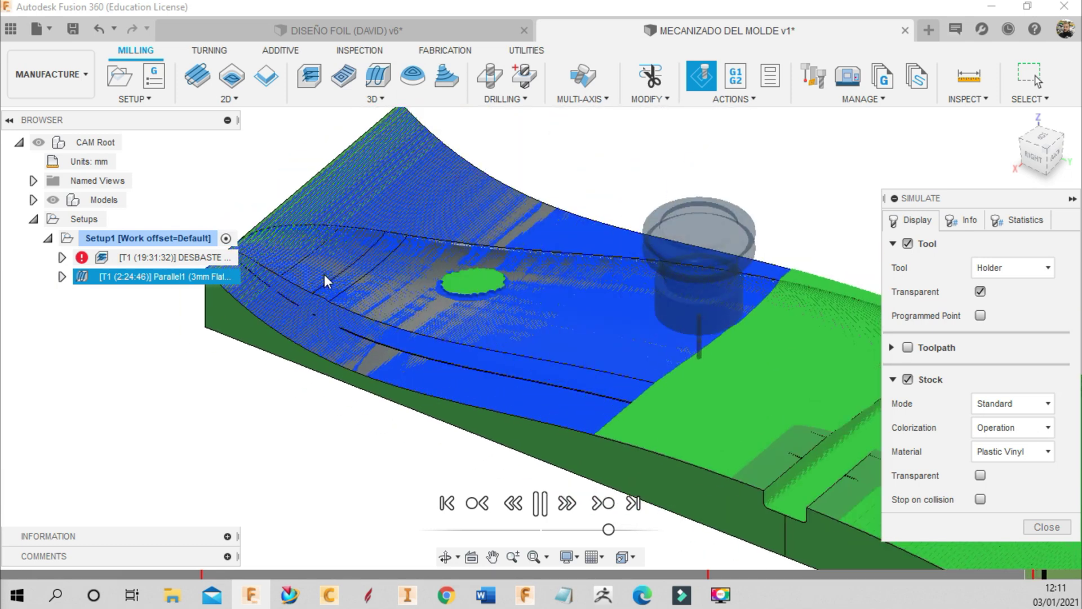
{"action": "scroll", "coordinate": [371, 223], "scroll_direction": "down", "scroll_amount": 2}
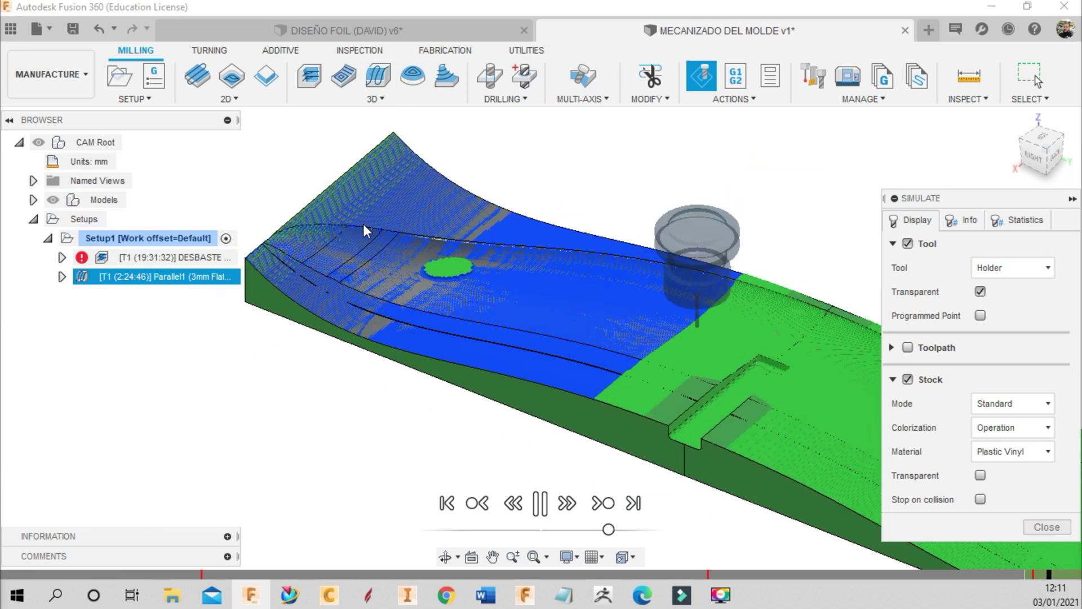
{"action": "scroll", "coordinate": [363, 225], "scroll_direction": "down", "scroll_amount": 2}
{"action": "scroll", "coordinate": [359, 220], "scroll_direction": "down", "scroll_amount": 3}
{"action": "scroll", "coordinate": [554, 285], "scroll_direction": "up", "scroll_amount": 1}
{"action": "scroll", "coordinate": [554, 283], "scroll_direction": "up", "scroll_amount": 1}
{"action": "scroll", "coordinate": [553, 282], "scroll_direction": "up", "scroll_amount": 1}
{"action": "scroll", "coordinate": [566, 298], "scroll_direction": "up", "scroll_amount": 2}
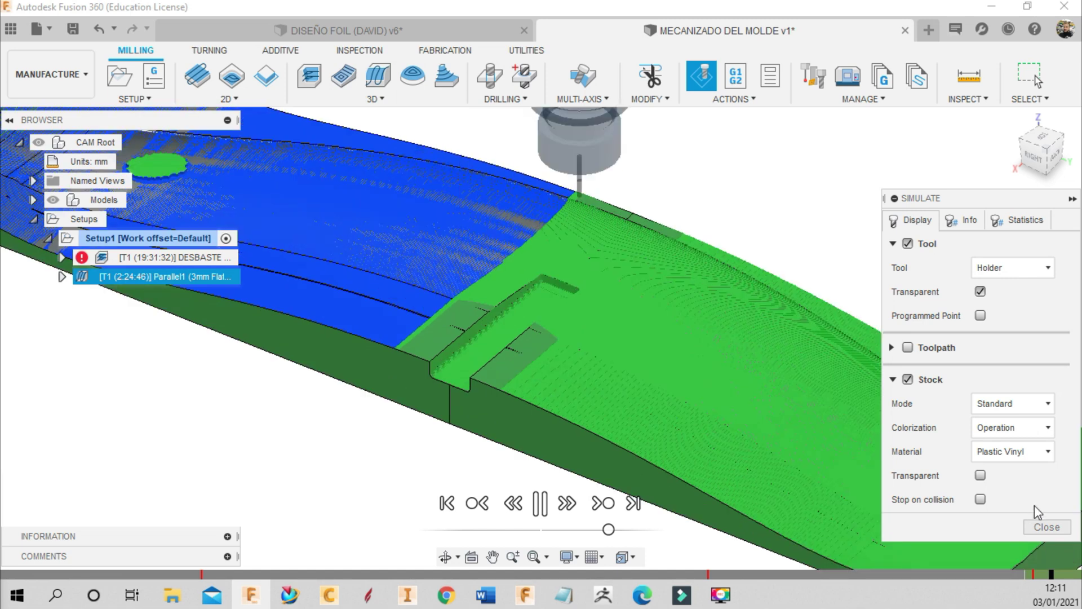
End the simulation and reopen Parallel1 to review its geometry and height settings
{"action": "left_click", "coordinate": [1041, 529]}
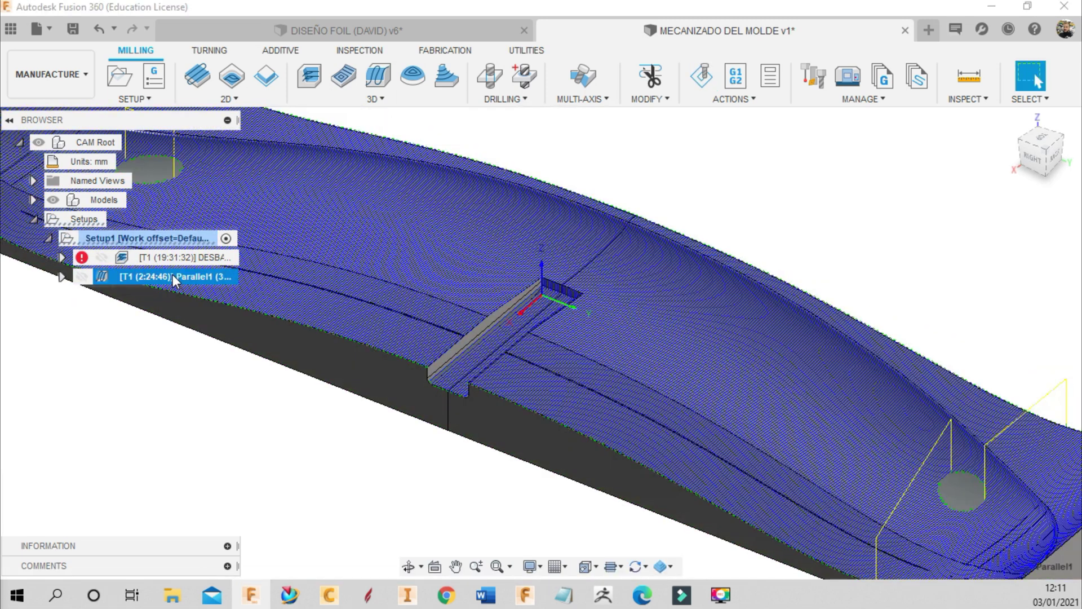
{"action": "right_click", "coordinate": [173, 280]}
{"action": "left_click", "coordinate": [198, 10]}
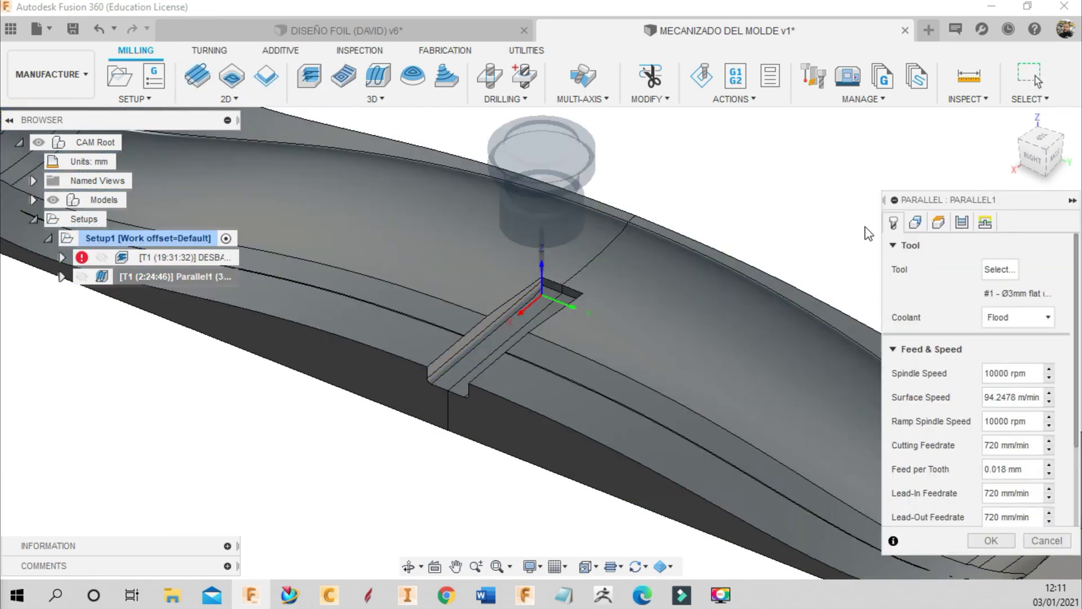
{"action": "left_click", "coordinate": [915, 222]}
{"action": "left_click", "coordinate": [938, 222]}
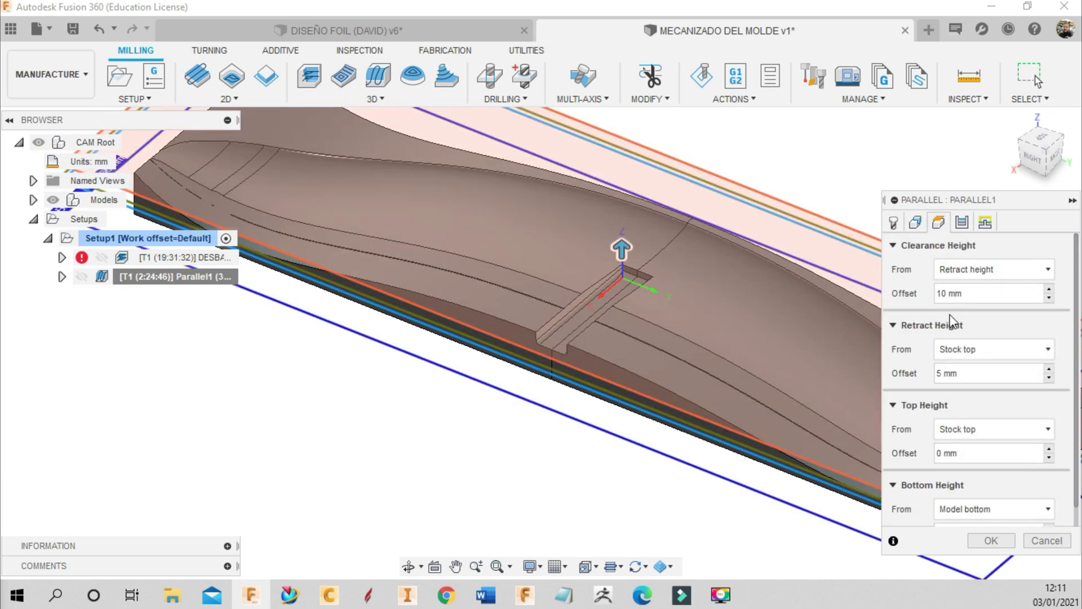
{"action": "left_click", "coordinate": [919, 222]}
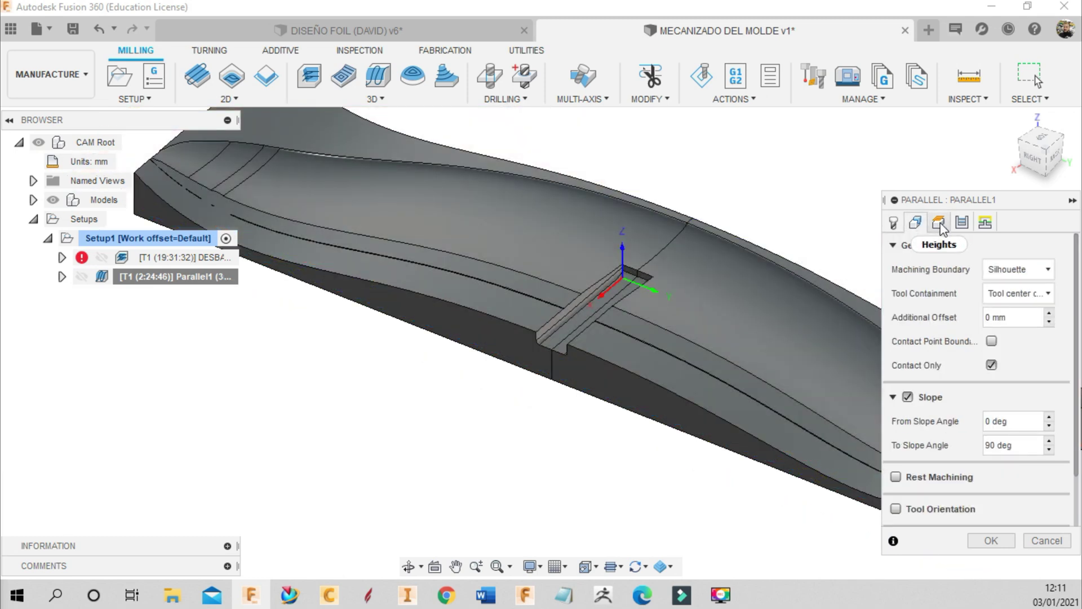
{"action": "left_click", "coordinate": [939, 222]}
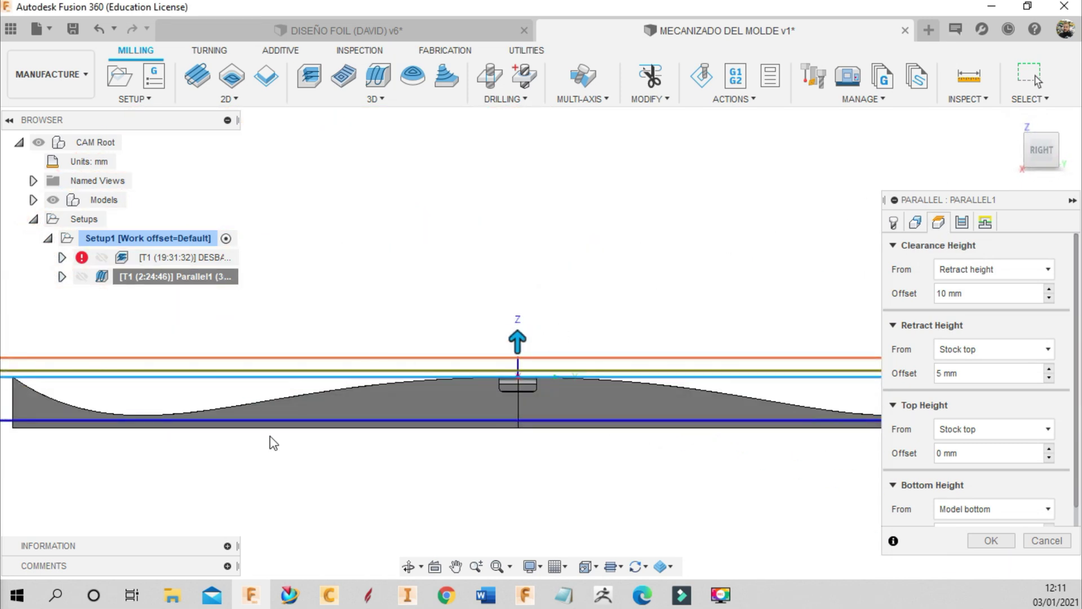
Lower the Bottom Height plane slightly and confirm the Parallel operation
{"action": "left_click_drag", "start_coordinate": [310, 420], "coordinate": [310, 423]}
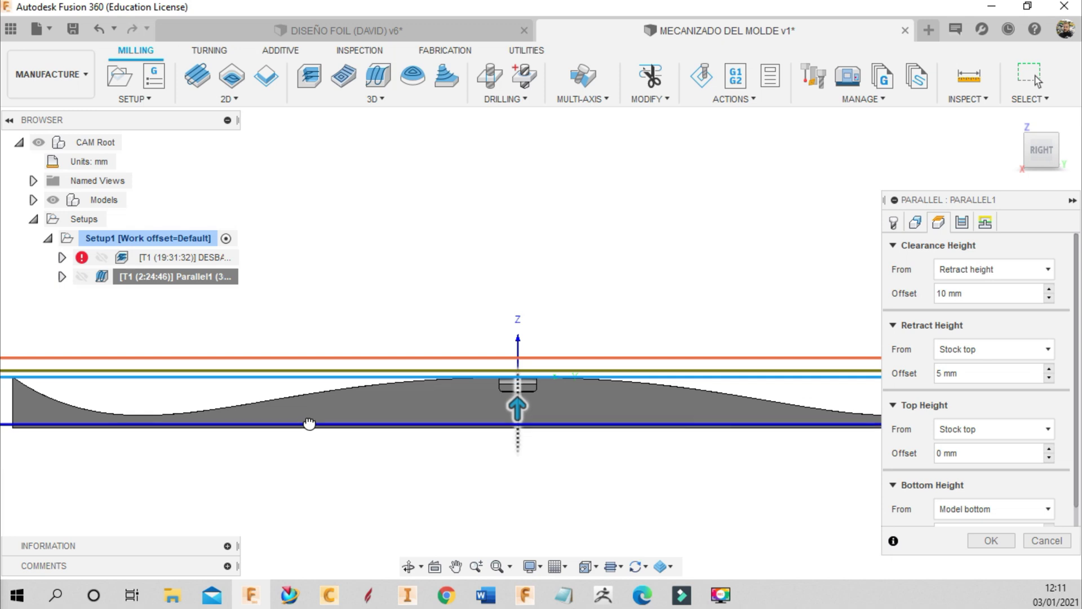
{"action": "scroll", "coordinate": [261, 367], "scroll_direction": "down", "scroll_amount": 2}
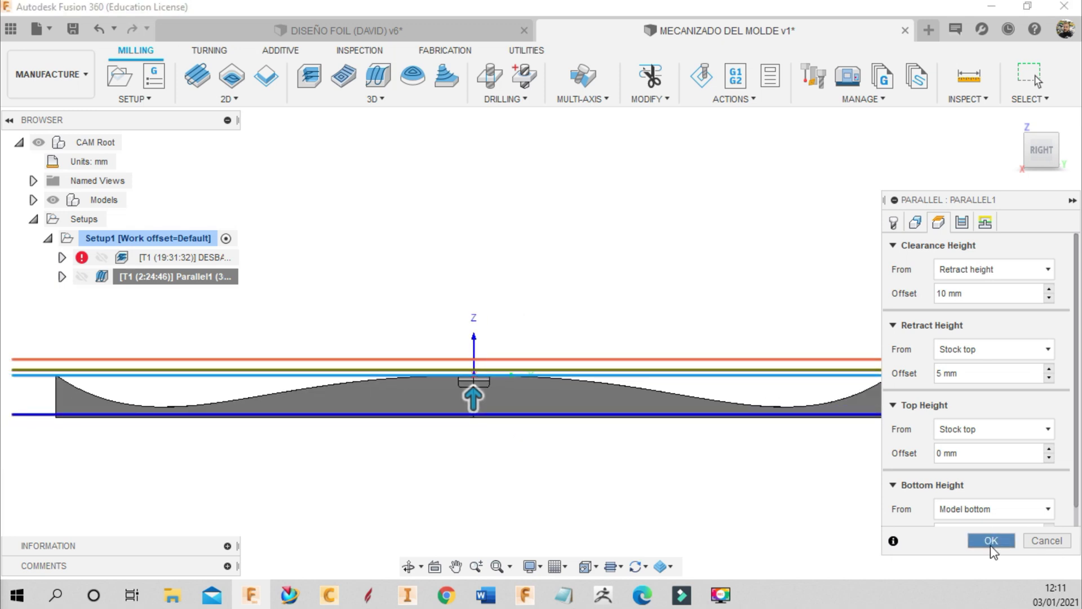
{"action": "left_click", "coordinate": [991, 541]}
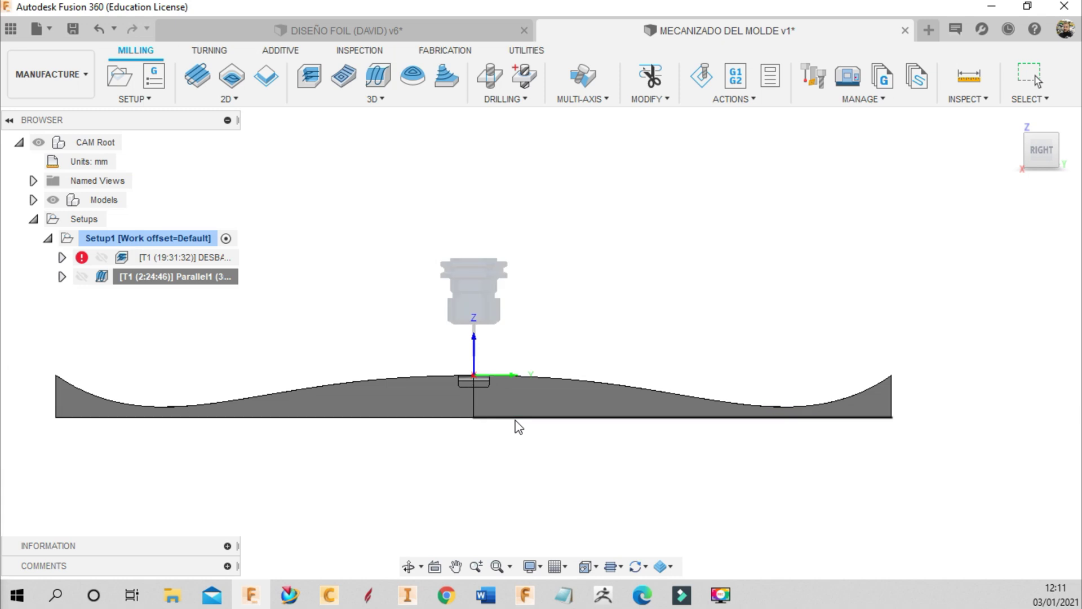
{"action": "scroll", "coordinate": [518, 427], "scroll_direction": "down", "scroll_amount": 1}
Orbit the model to an isometric angle while Parallel1 regenerates to 2:26:14
{"action": "left_click", "coordinate": [408, 567]}
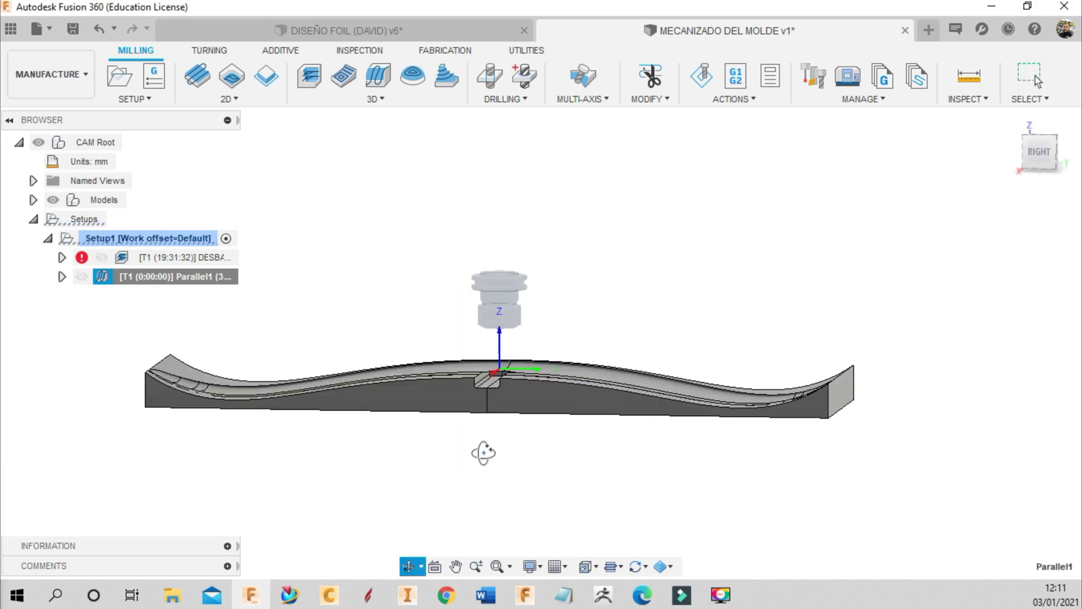
{"action": "left_click_drag", "start_coordinate": [483, 452], "coordinate": [489, 421]}
{"action": "key", "text": "Escape"}
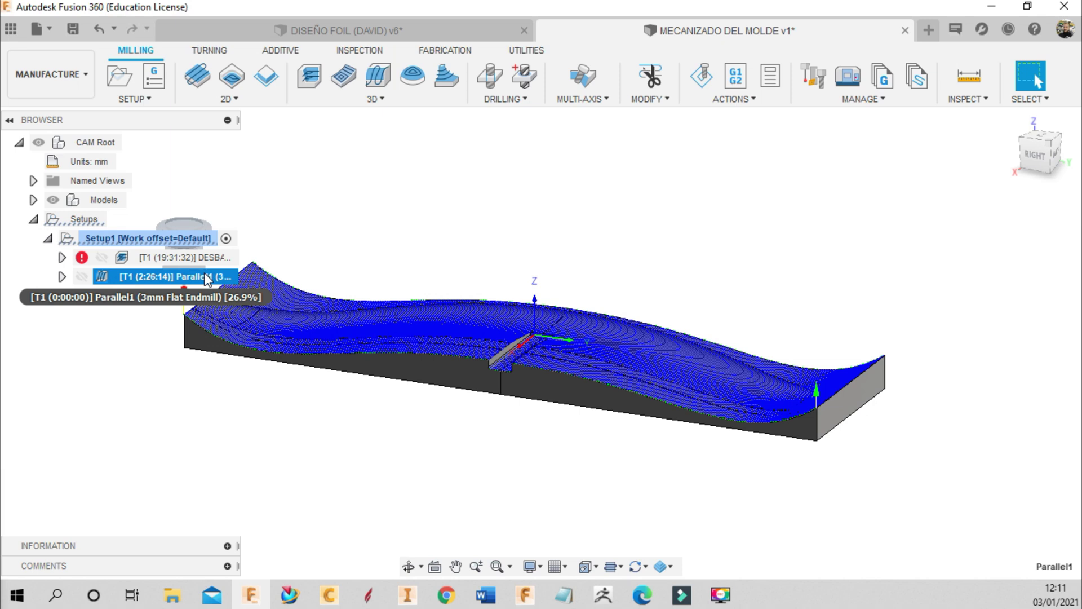
{"action": "scroll", "coordinate": [505, 203], "scroll_direction": "up", "scroll_amount": 2}
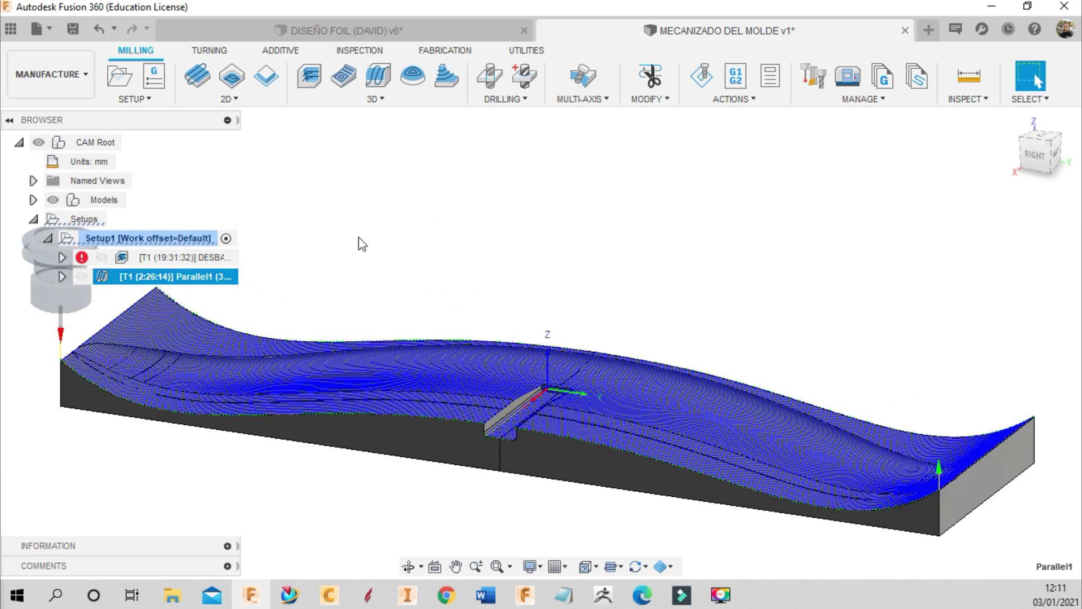
Display DESBASTE and read its generation log (completed in 374.8 s), then close it
{"action": "left_click", "coordinate": [202, 257]}
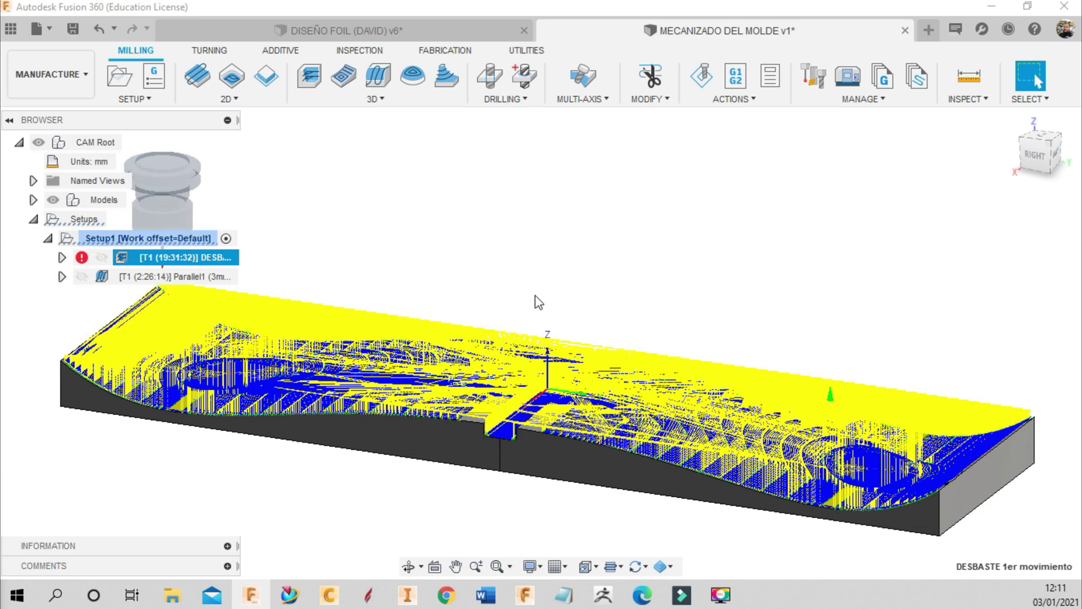
{"action": "left_click", "coordinate": [83, 258]}
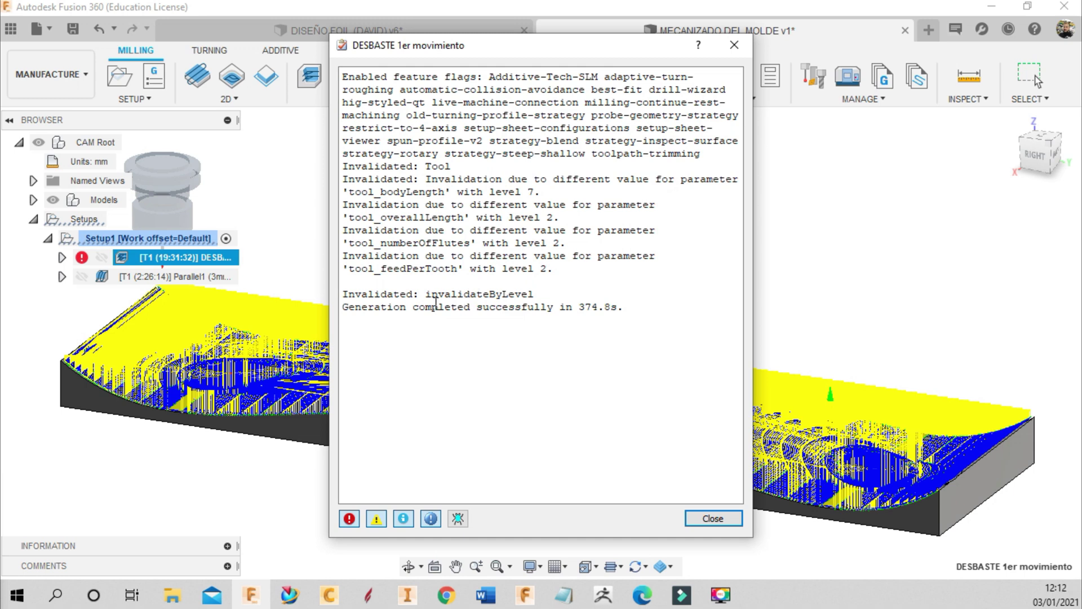
{"action": "left_click", "coordinate": [734, 45]}
{"action": "scroll", "coordinate": [412, 272], "scroll_direction": "down", "scroll_amount": 2}
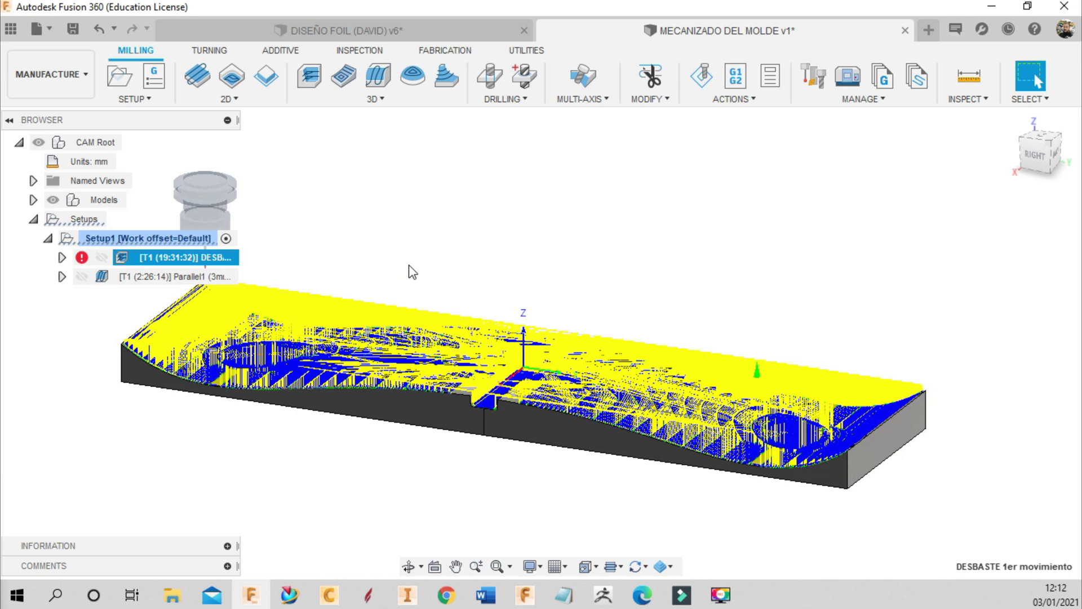
Run a sped-up material-removal simulation of the mold machining, then close it
{"action": "left_click", "coordinate": [711, 79]}
{"action": "left_click", "coordinate": [539, 502]}
{"action": "left_click_drag", "start_coordinate": [600, 530], "coordinate": [656, 532]}
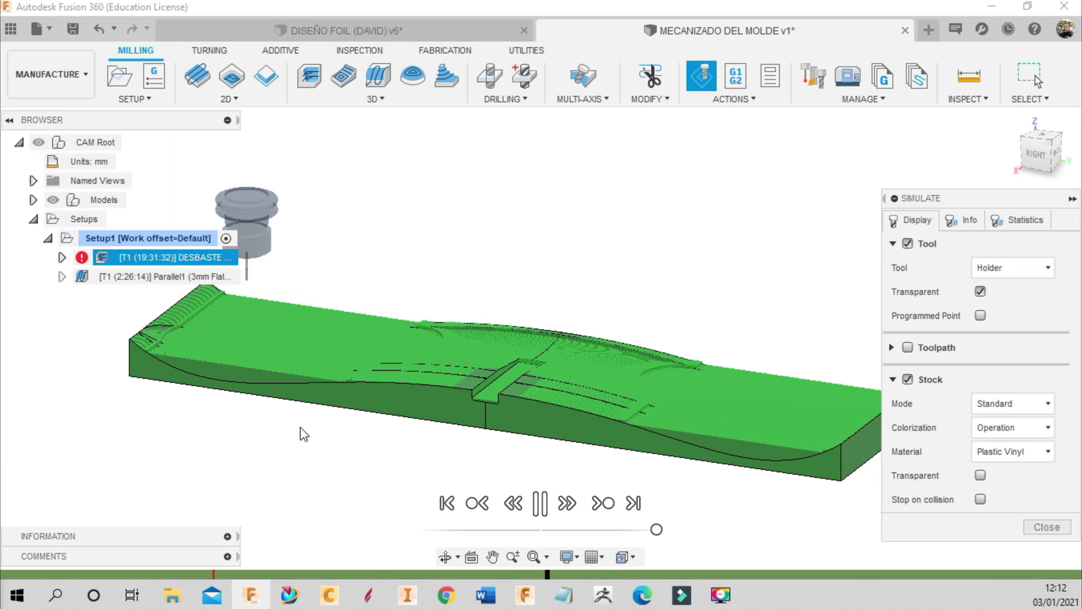
{"action": "scroll", "coordinate": [302, 435], "scroll_direction": "down", "scroll_amount": 3}
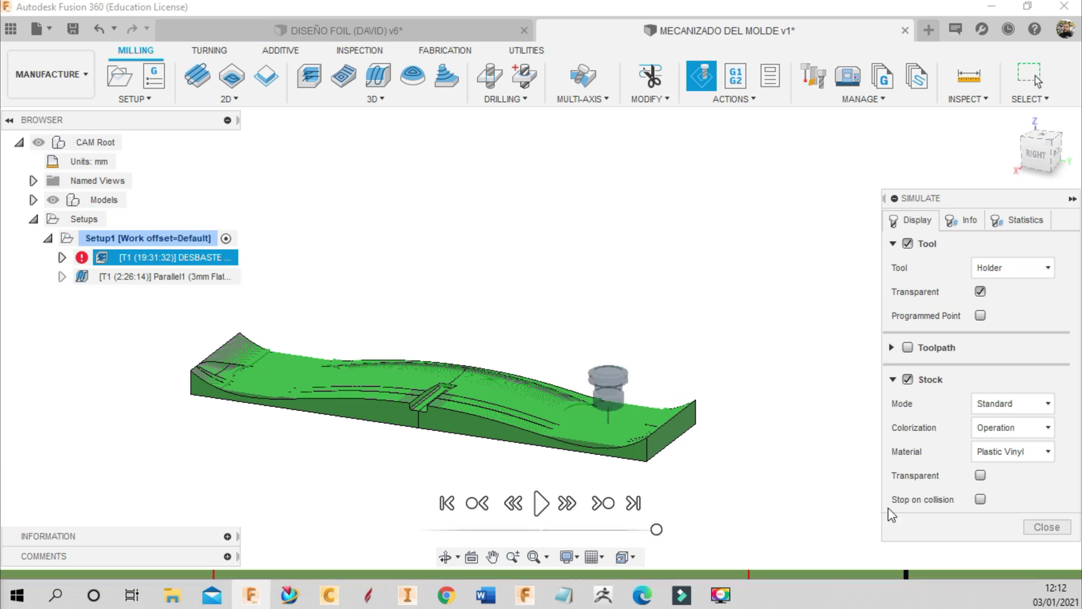
{"action": "left_click", "coordinate": [1047, 527]}
Simulate the whole Setup1, with its DESBASTE and Parallel1 toolpaths, and start playback
{"action": "left_click", "coordinate": [187, 277]}
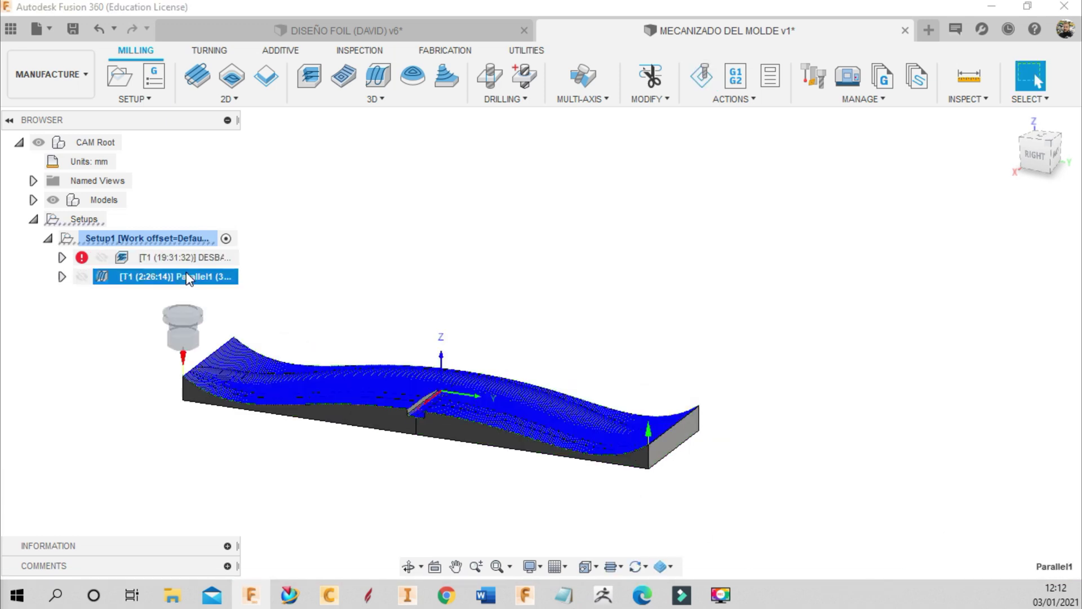
{"action": "left_click", "coordinate": [168, 244]}
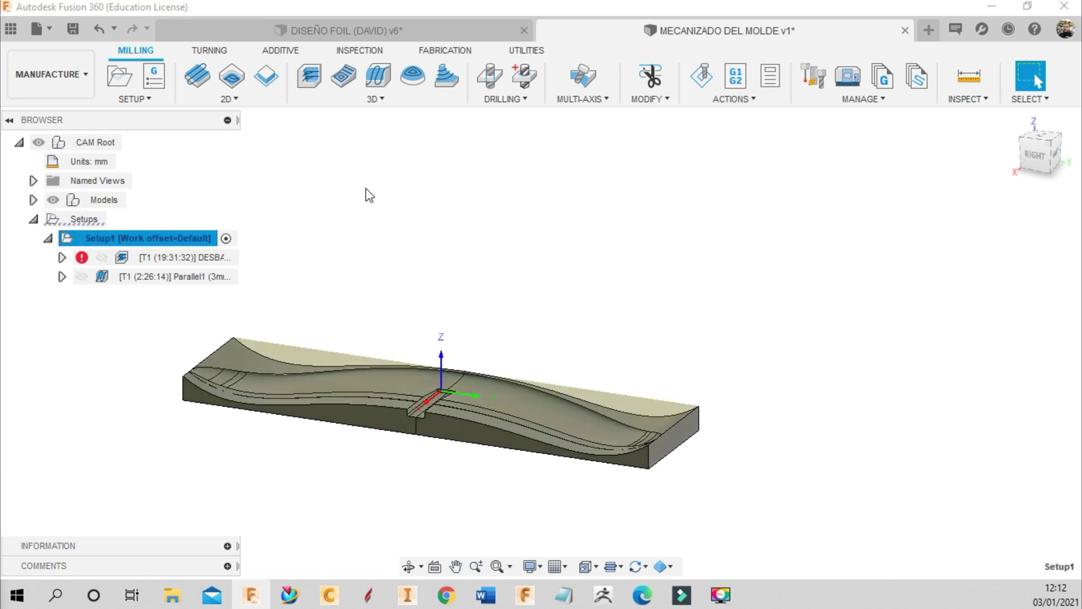
{"action": "left_click", "coordinate": [717, 79]}
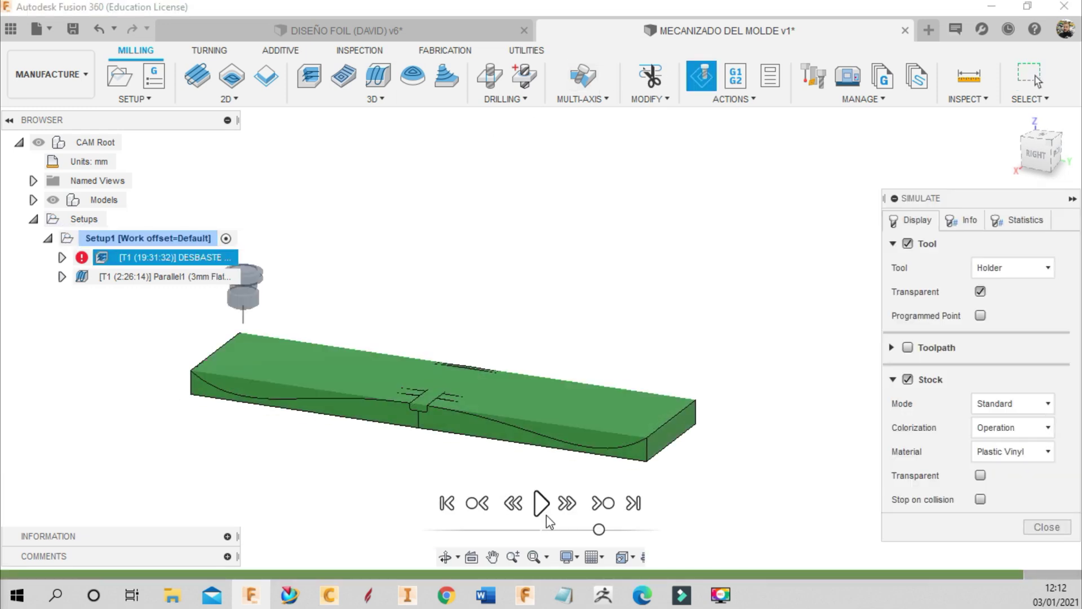
{"action": "left_click", "coordinate": [550, 503]}
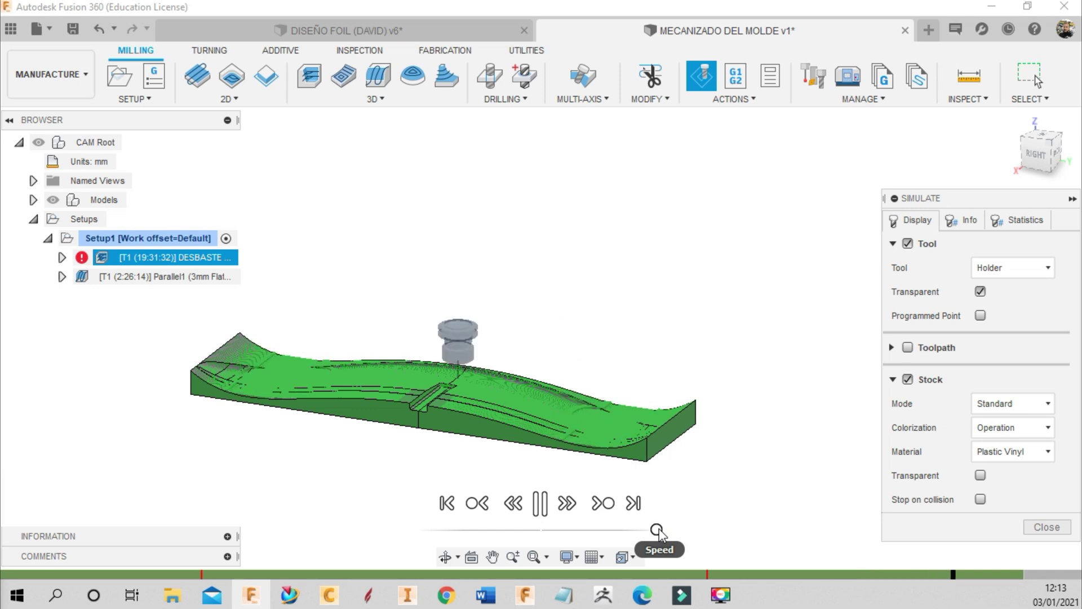
Slow the simulation playback speed in several increments while zooming in on the stock
{"action": "left_click_drag", "start_coordinate": [656, 530], "coordinate": [637, 530]}
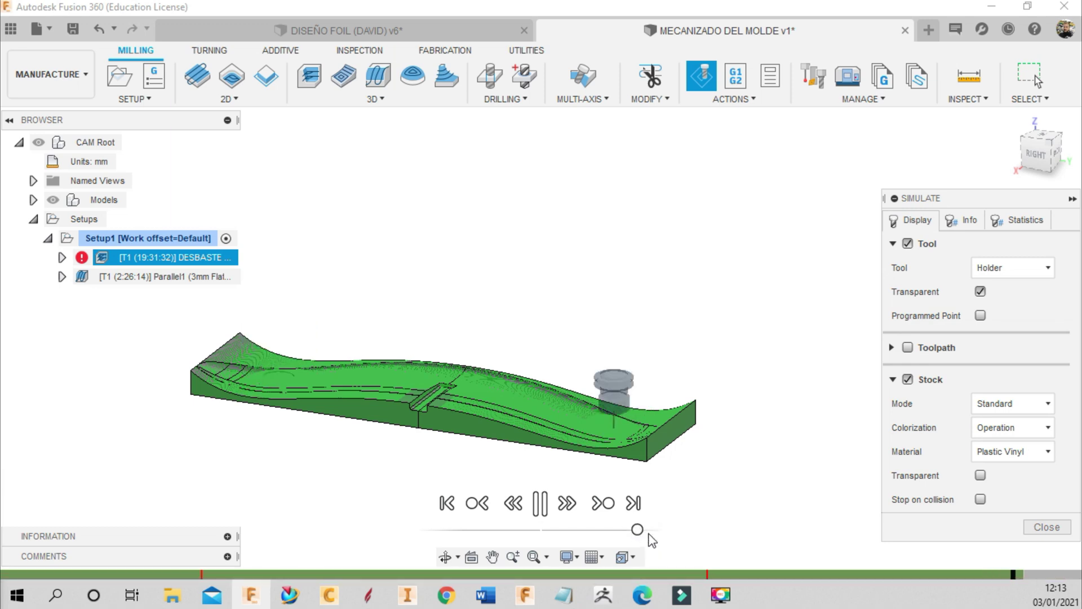
{"action": "left_click_drag", "start_coordinate": [638, 530], "coordinate": [627, 530]}
{"action": "scroll", "coordinate": [303, 393], "scroll_direction": "up", "scroll_amount": 1}
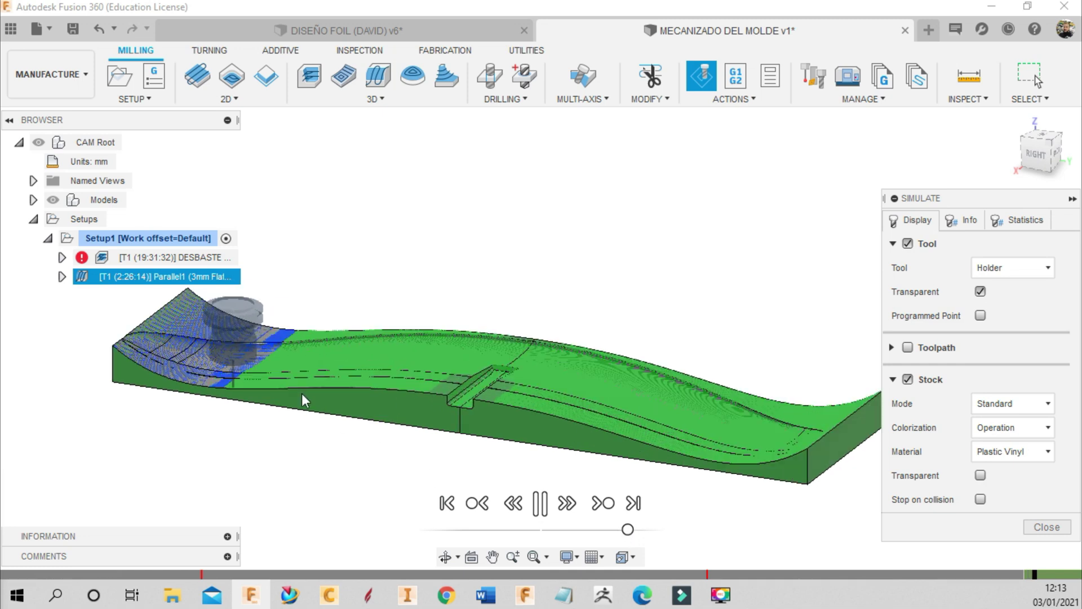
{"action": "scroll", "coordinate": [349, 370], "scroll_direction": "up", "scroll_amount": 1}
{"action": "scroll", "coordinate": [299, 342], "scroll_direction": "up", "scroll_amount": 1}
{"action": "scroll", "coordinate": [299, 342], "scroll_direction": "up", "scroll_amount": 1}
{"action": "scroll", "coordinate": [299, 343], "scroll_direction": "up", "scroll_amount": 1}
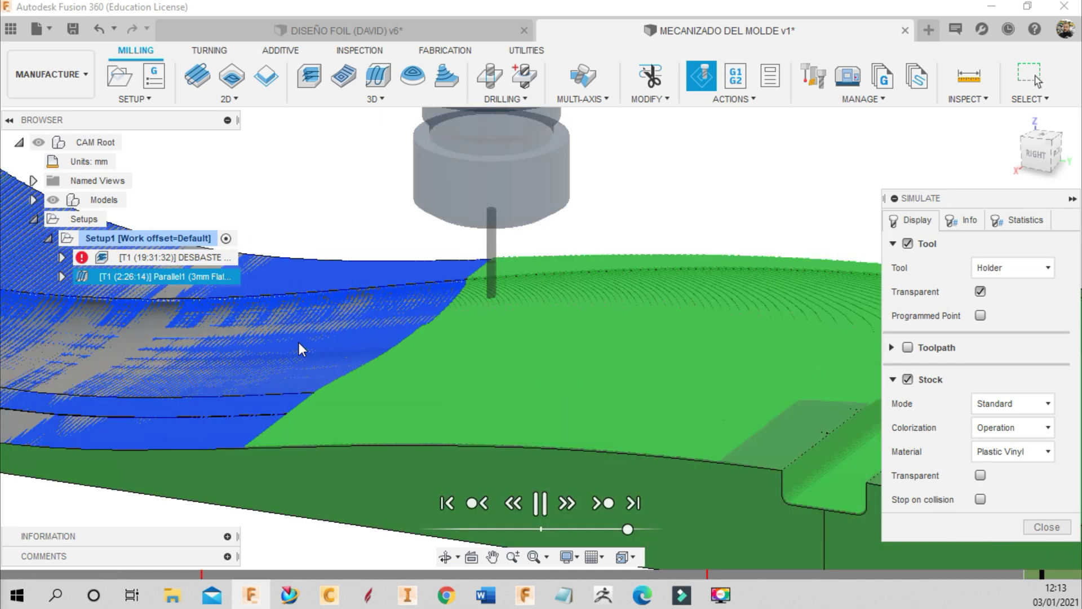
{"action": "scroll", "coordinate": [298, 342], "scroll_direction": "up", "scroll_amount": 1}
{"action": "scroll", "coordinate": [298, 343], "scroll_direction": "down", "scroll_amount": 1}
{"action": "scroll", "coordinate": [298, 343], "scroll_direction": "down", "scroll_amount": 1}
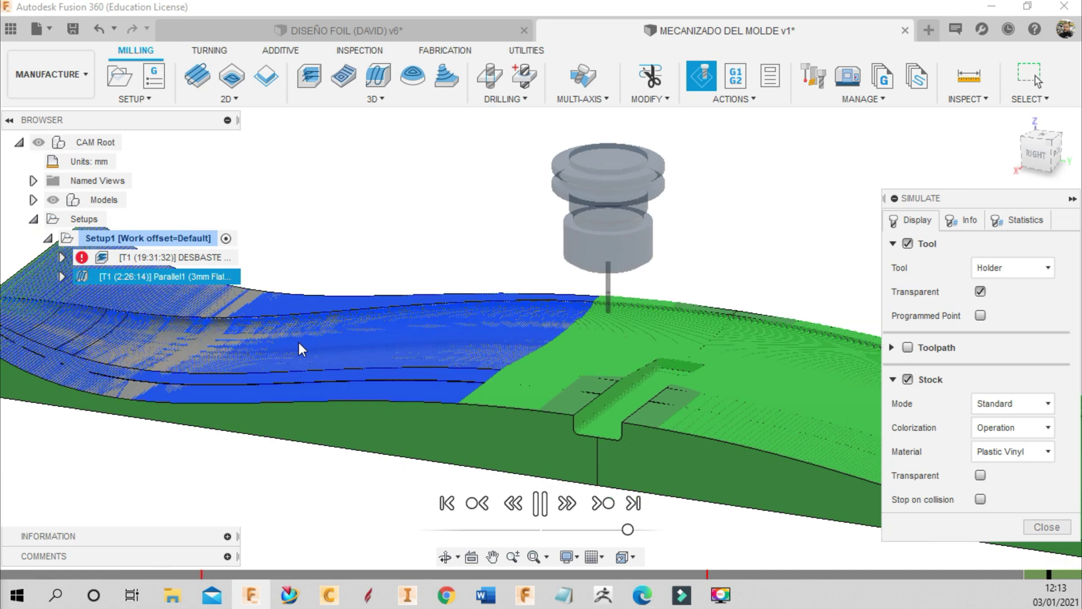
{"action": "scroll", "coordinate": [299, 343], "scroll_direction": "down", "scroll_amount": 2}
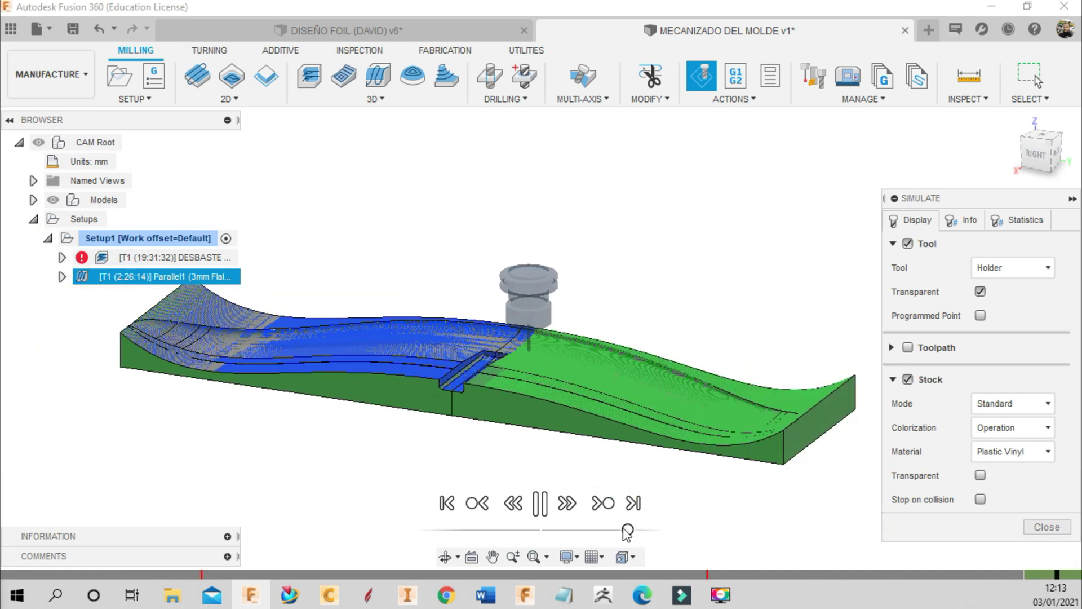
{"action": "left_click_drag", "start_coordinate": [627, 529], "coordinate": [618, 529]}
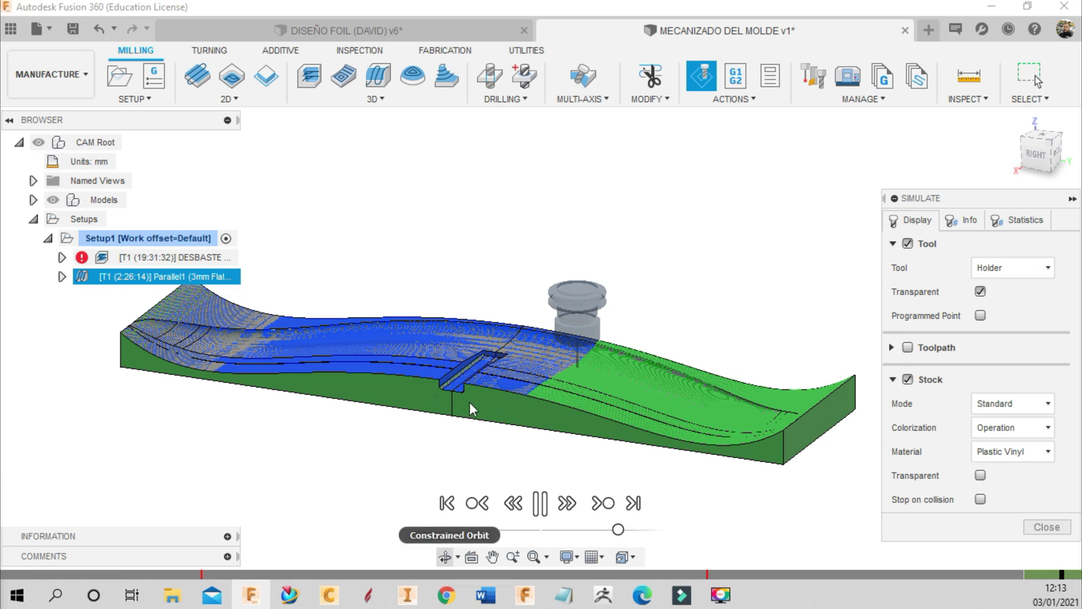
Orbit around the stock to watch the Parallel1 finishing pass, then close the simulation
{"action": "left_click", "coordinate": [445, 557]}
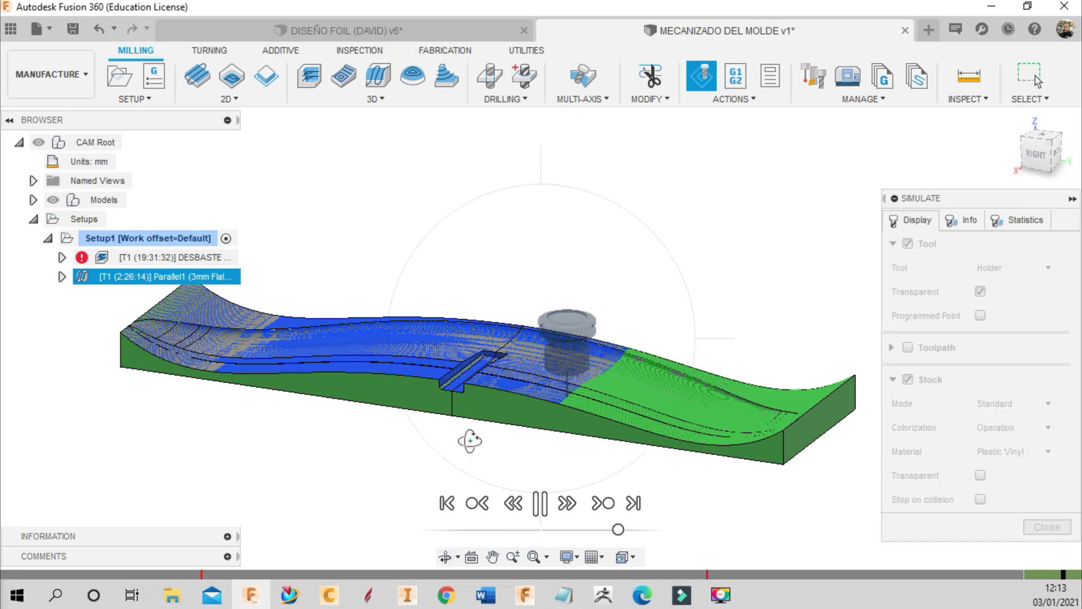
{"action": "left_click_drag", "start_coordinate": [471, 440], "coordinate": [644, 417]}
{"action": "scroll", "coordinate": [469, 397], "scroll_direction": "up", "scroll_amount": 2}
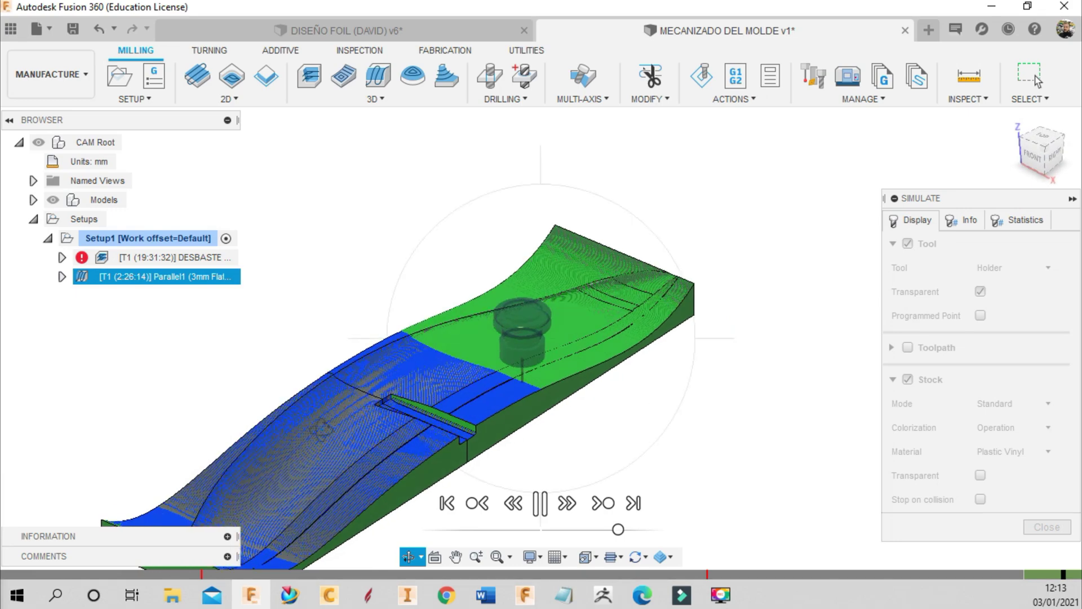
{"action": "scroll", "coordinate": [469, 397], "scroll_direction": "up", "scroll_amount": 3}
{"action": "scroll", "coordinate": [469, 397], "scroll_direction": "up", "scroll_amount": 4}
{"action": "scroll", "coordinate": [469, 396], "scroll_direction": "up", "scroll_amount": 4}
{"action": "scroll", "coordinate": [469, 397], "scroll_direction": "down", "scroll_amount": 5}
{"action": "mouse_move", "coordinate": [469, 397]}
{"action": "left_mouse_down"}
{"action": "mouse_move", "coordinate": [514, 354]}
{"action": "mouse_move", "coordinate": [461, 358]}
{"action": "left_mouse_up"}
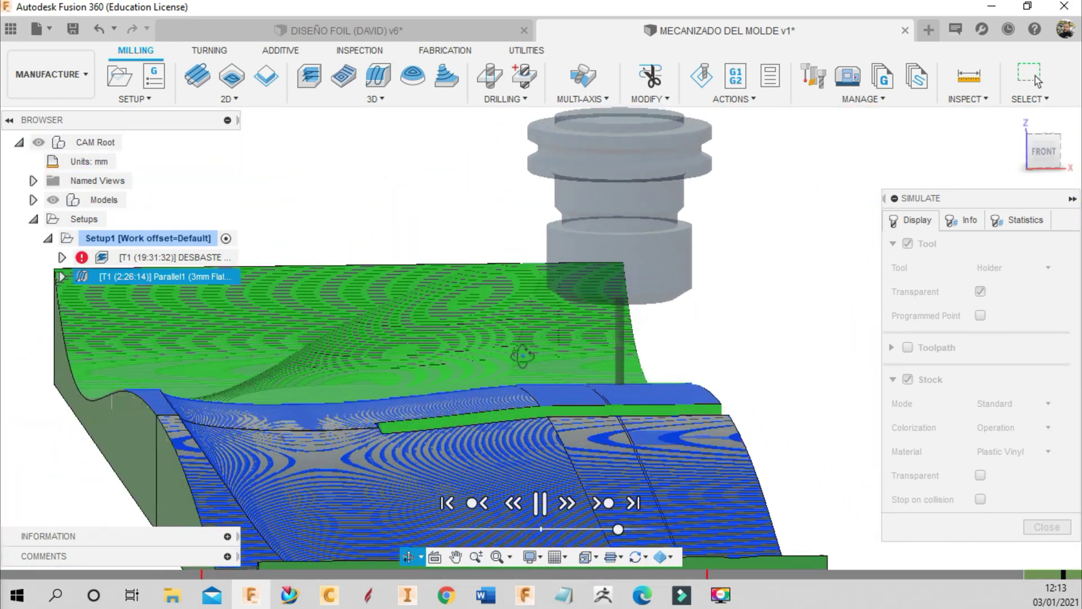
{"action": "scroll", "coordinate": [468, 355], "scroll_direction": "down", "scroll_amount": 3}
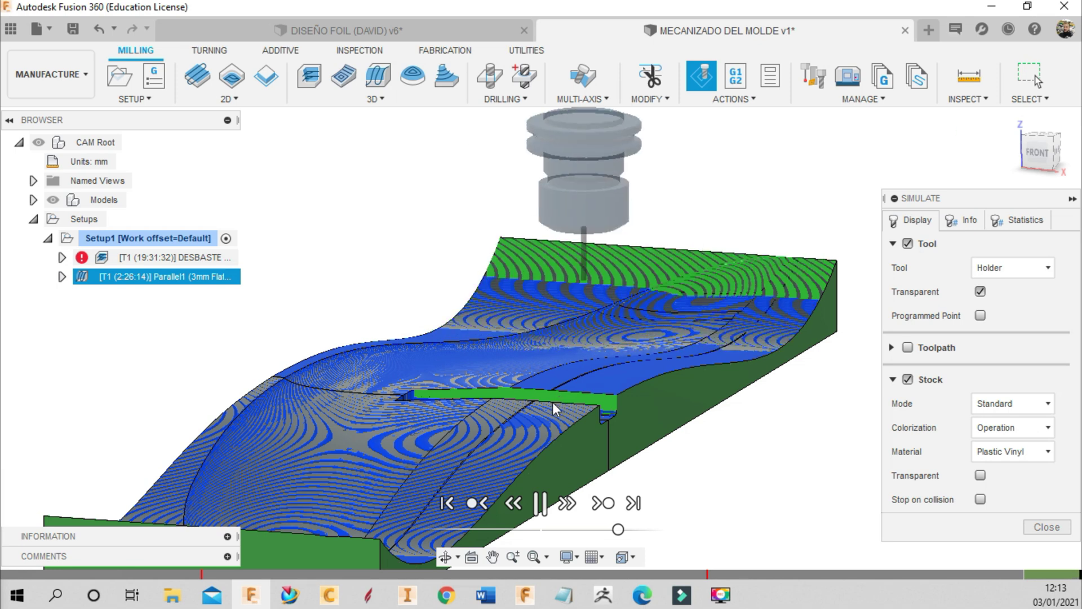
{"action": "scroll", "coordinate": [514, 395], "scroll_direction": "down", "scroll_amount": 3}
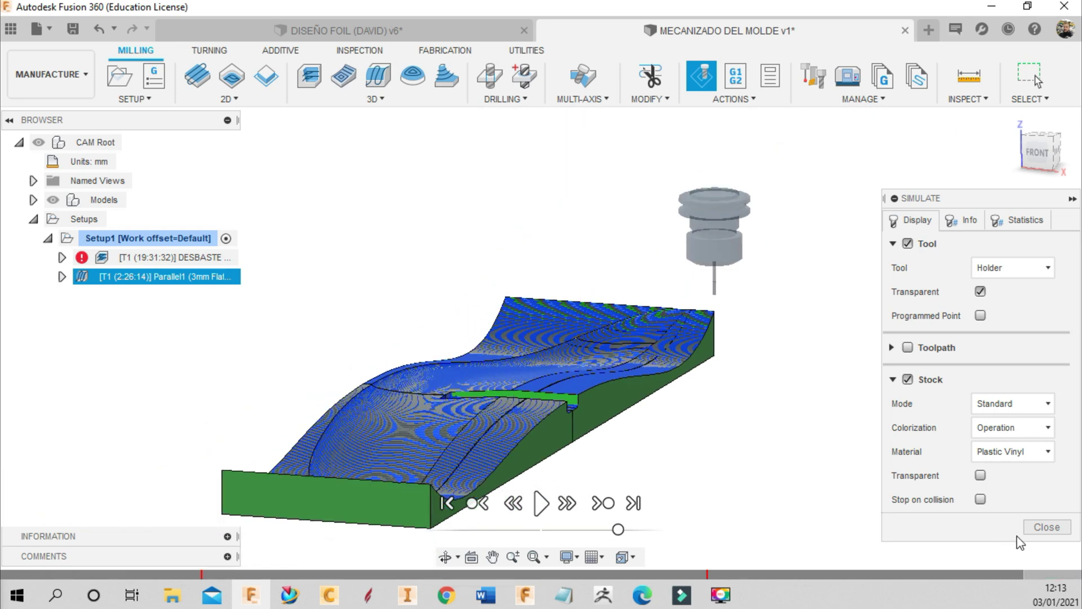
{"action": "left_click", "coordinate": [1043, 527]}
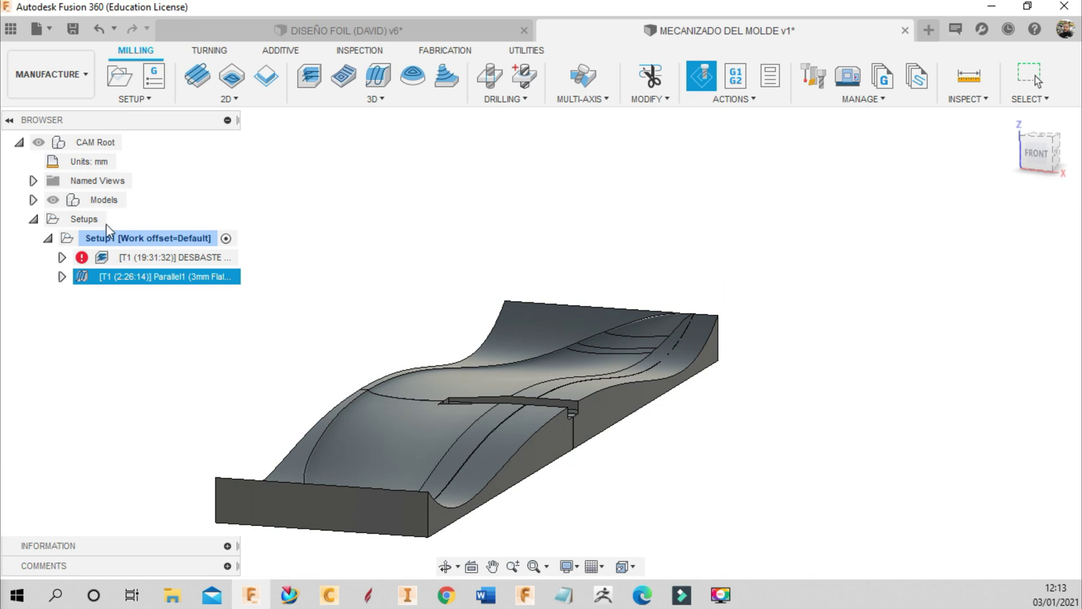
Create a new NC program from the Setup1 context menu
{"action": "left_click", "coordinate": [147, 241]}
{"action": "left_click", "coordinate": [249, 213]}
{"action": "left_click", "coordinate": [185, 237]}
{"action": "right_click", "coordinate": [183, 237]}
{"action": "left_click", "coordinate": [246, 95]}
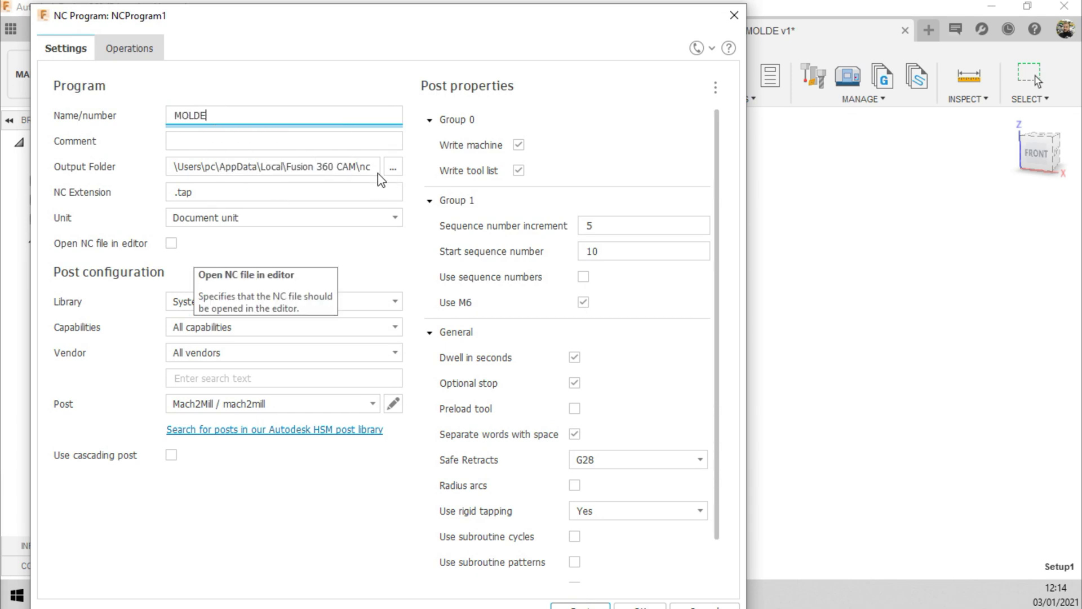
Set the MOLDE NC program's post processor to Mach3Mill and confirm it
{"action": "left_click", "coordinate": [375, 404]}
{"action": "scroll", "coordinate": [228, 490], "scroll_direction": "down", "scroll_amount": 1}
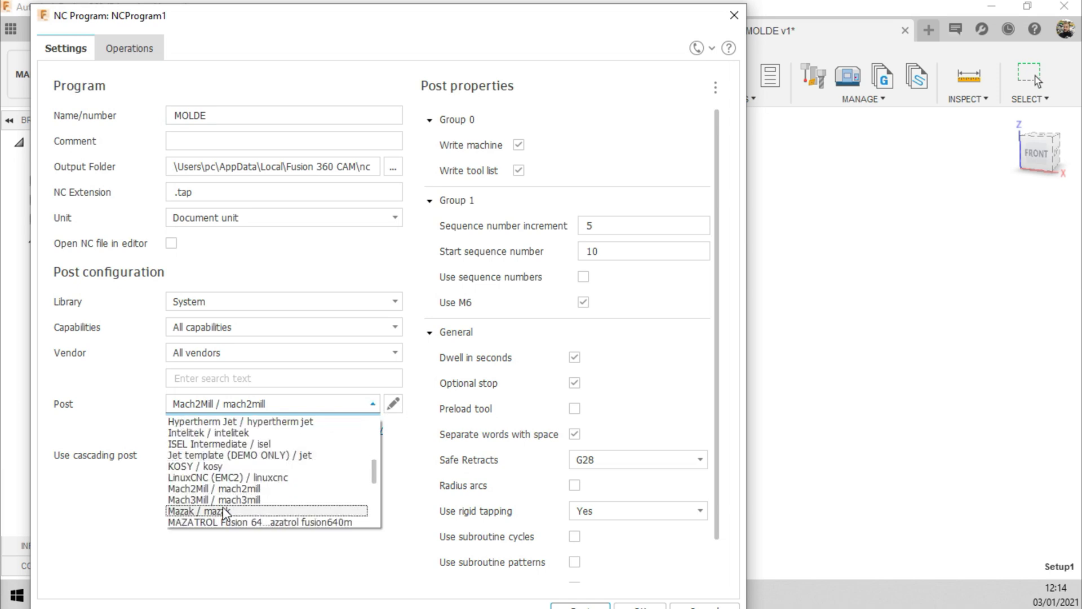
{"action": "left_click", "coordinate": [228, 500]}
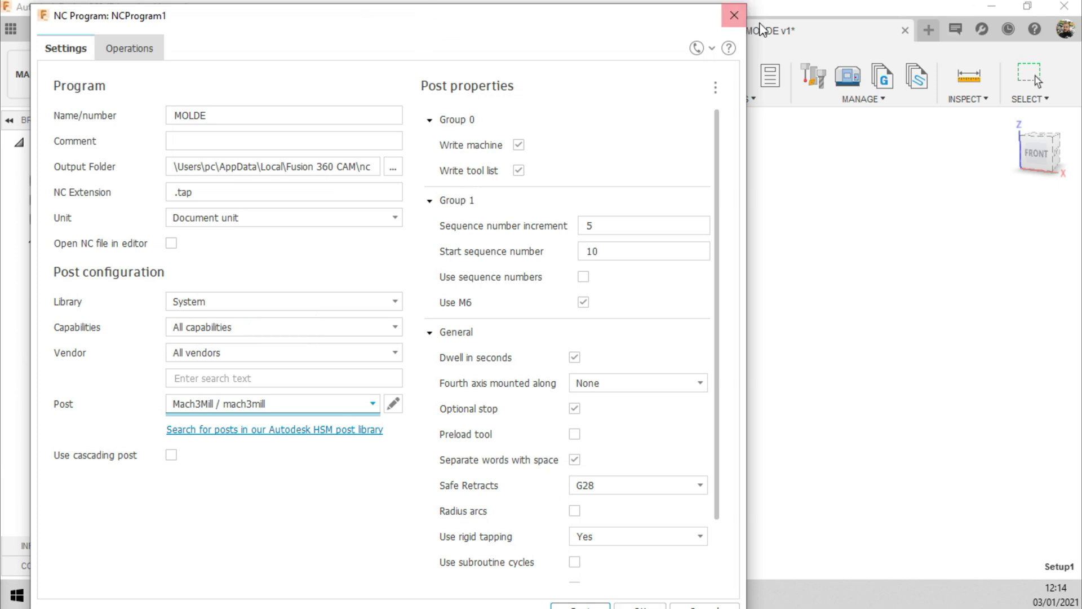
{"action": "left_click_drag", "start_coordinate": [630, 6], "coordinate": [629, 88]}
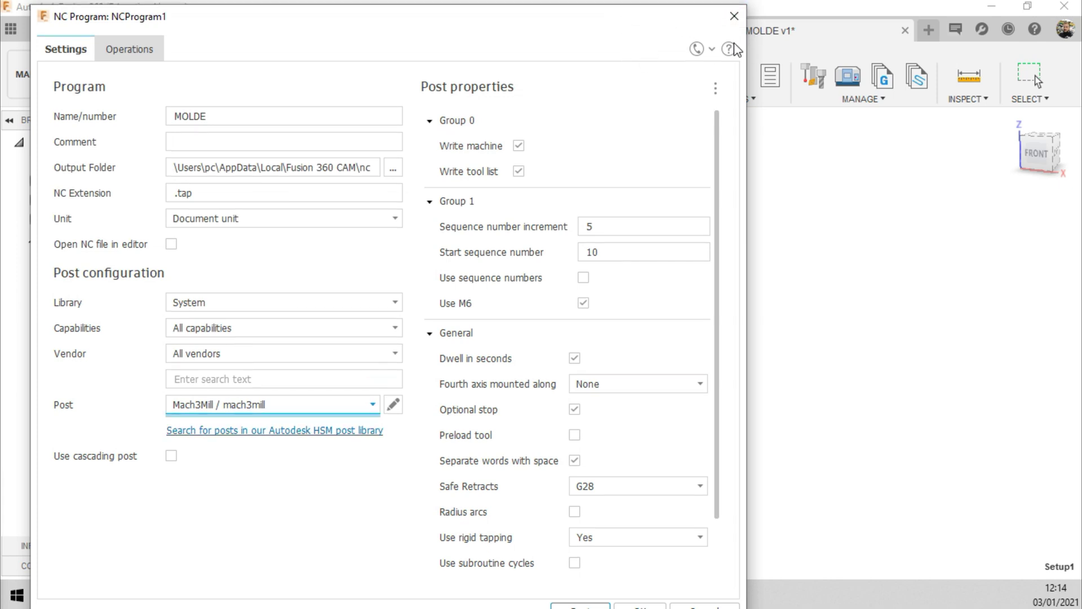
{"action": "left_click_drag", "start_coordinate": [624, 27], "coordinate": [589, 20]}
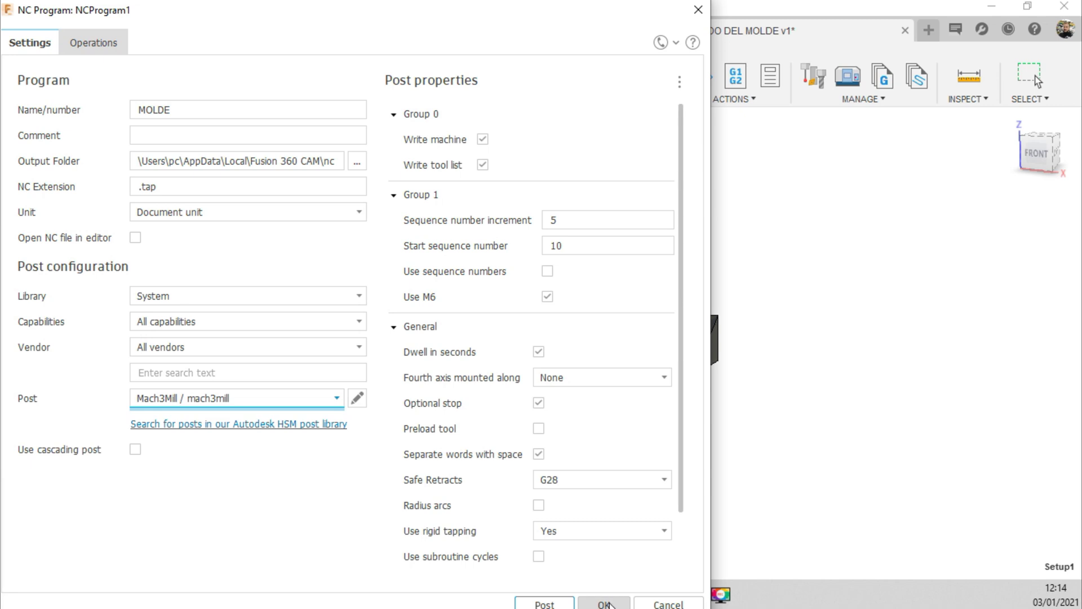
{"action": "left_click", "coordinate": [607, 604]}
Post NCProgram1 to MOLDE.tap, accepting the invalid-operation warning and overwrite, then view the code
{"action": "right_click", "coordinate": [134, 240]}
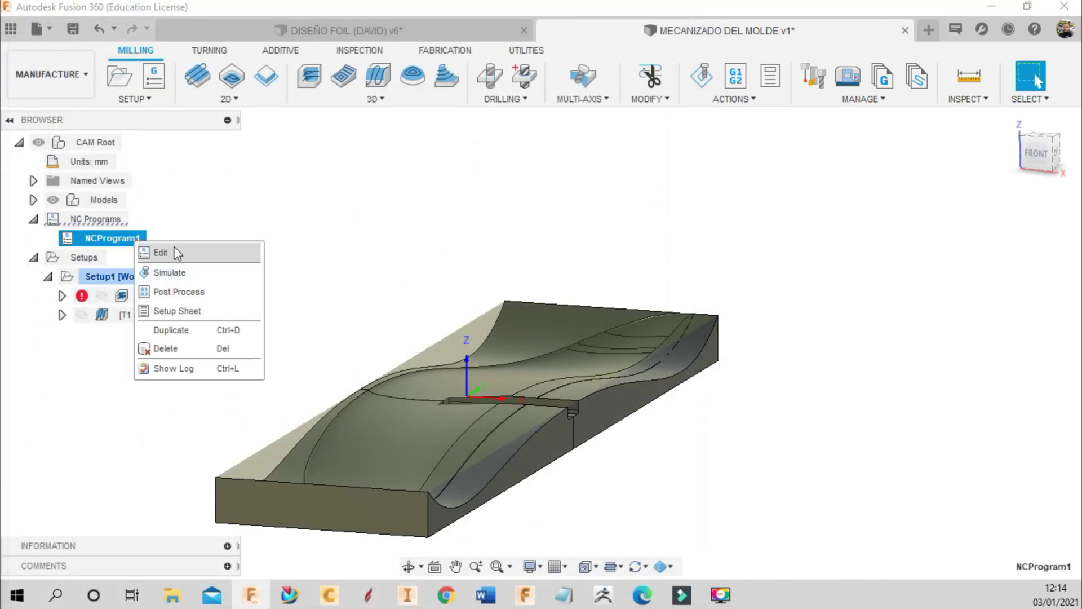
{"action": "left_click", "coordinate": [181, 293]}
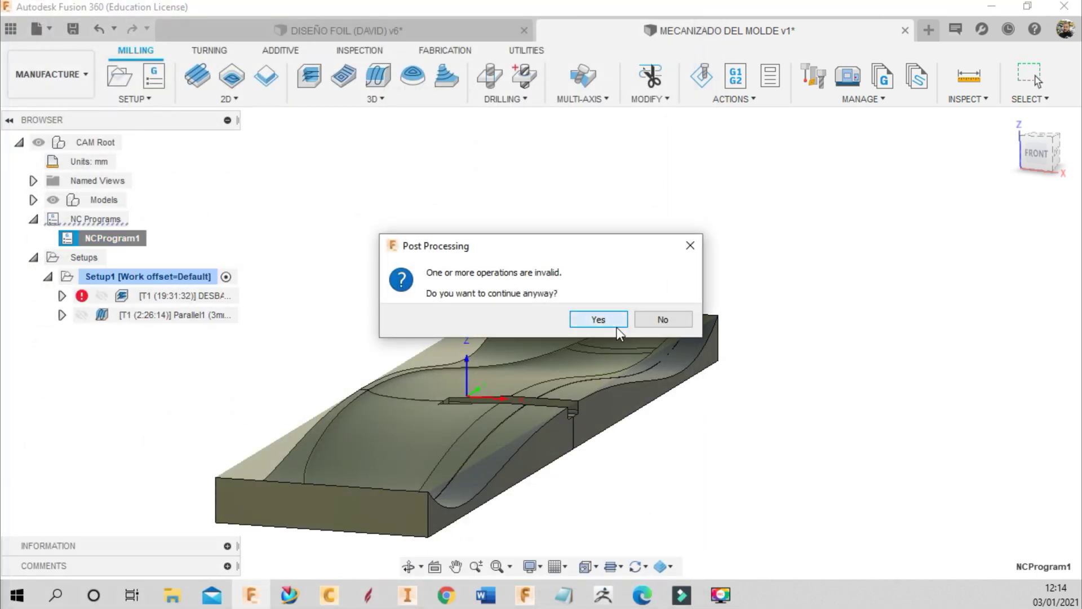
{"action": "left_click", "coordinate": [598, 319]}
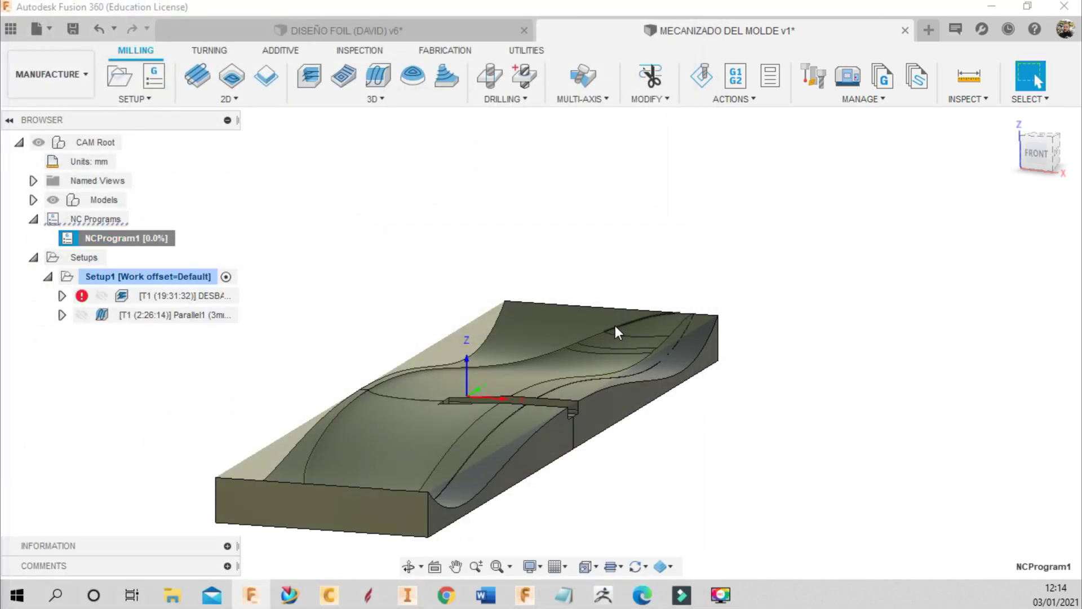
{"action": "right_click", "coordinate": [148, 245]}
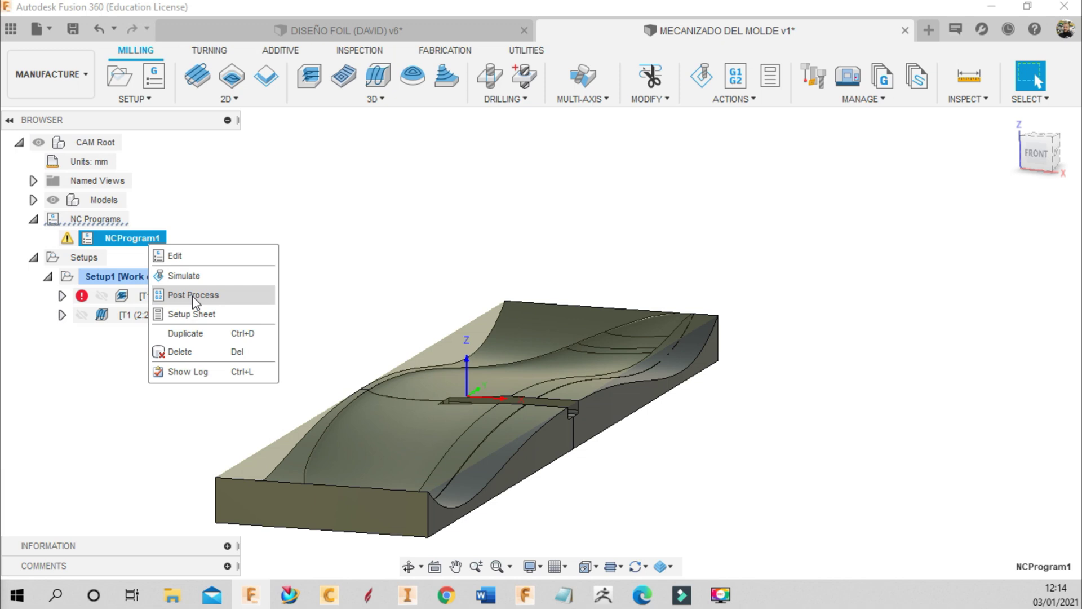
{"action": "left_click", "coordinate": [192, 295]}
{"action": "left_click", "coordinate": [598, 319]}
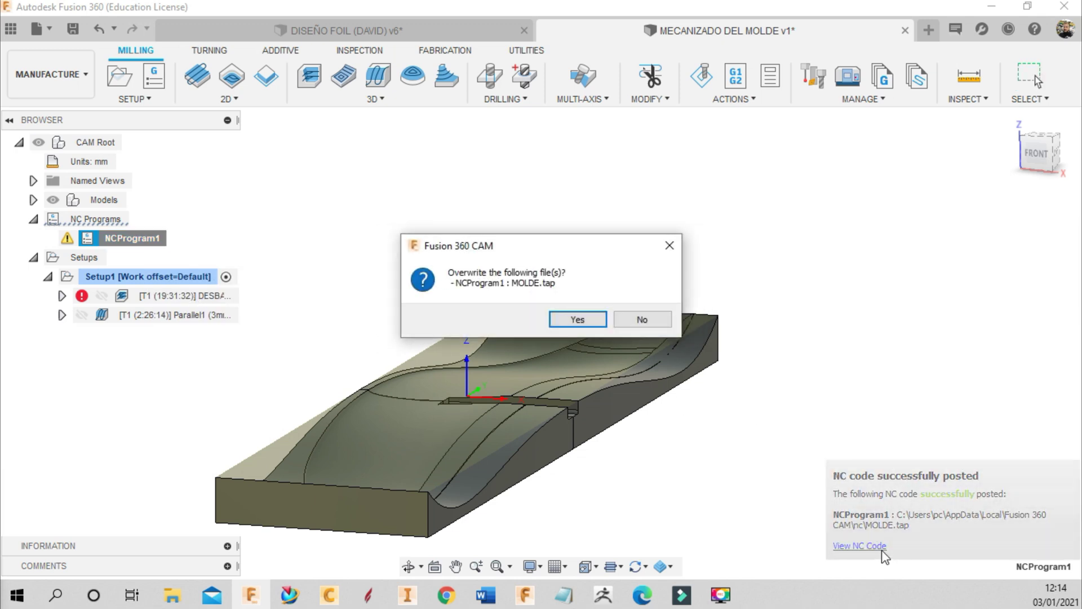
{"action": "left_click", "coordinate": [589, 319]}
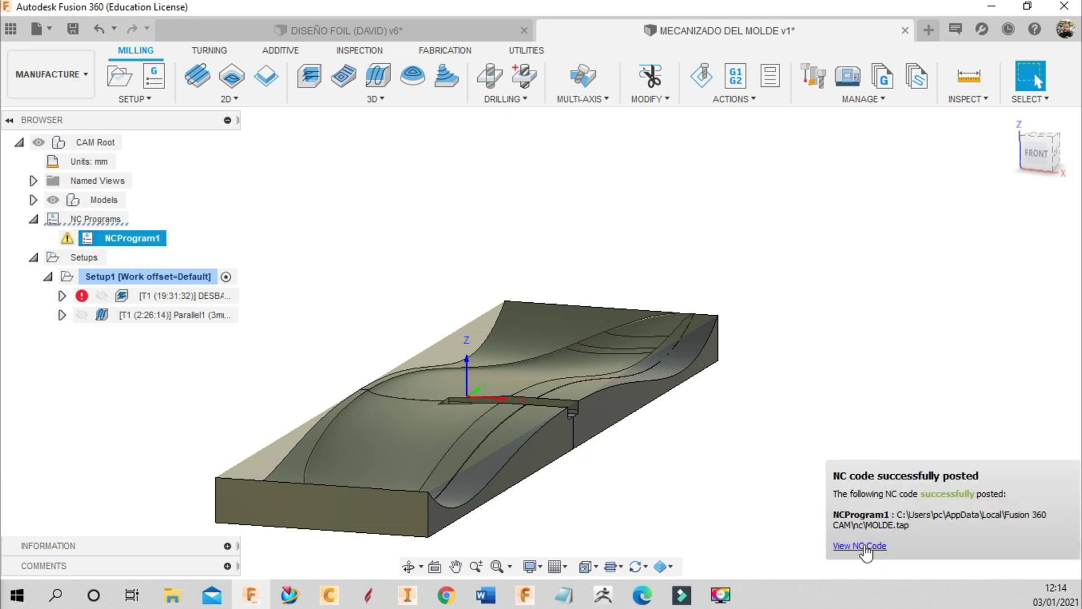
{"action": "left_click", "coordinate": [864, 547]}
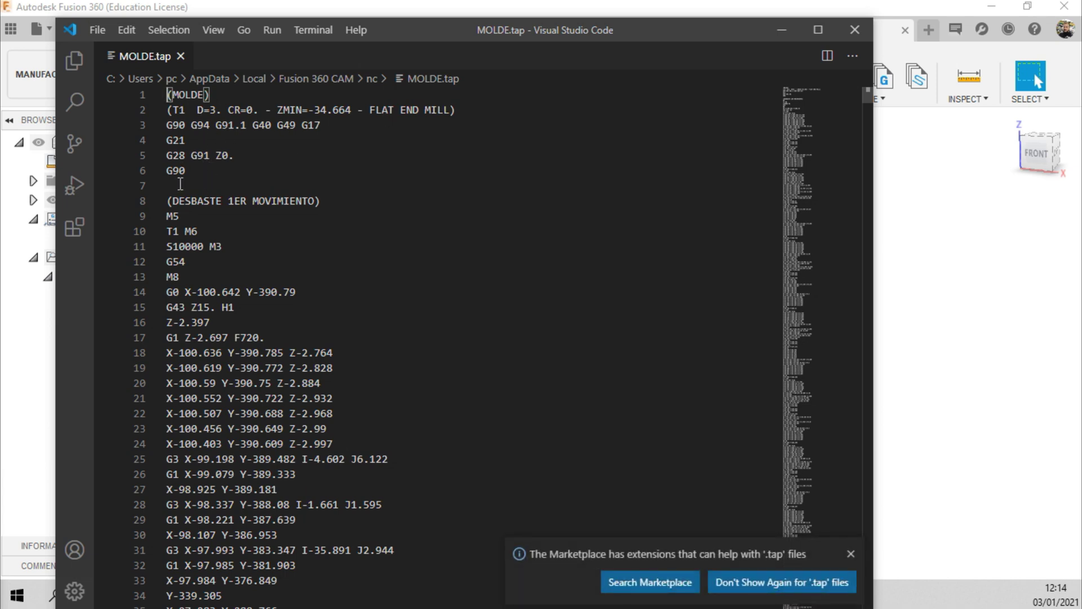
Delete the six opening header lines of MOLDE.tap
{"action": "left_click_drag", "start_coordinate": [181, 183], "coordinate": [142, 108]}
{"action": "key", "text": "Delete"}
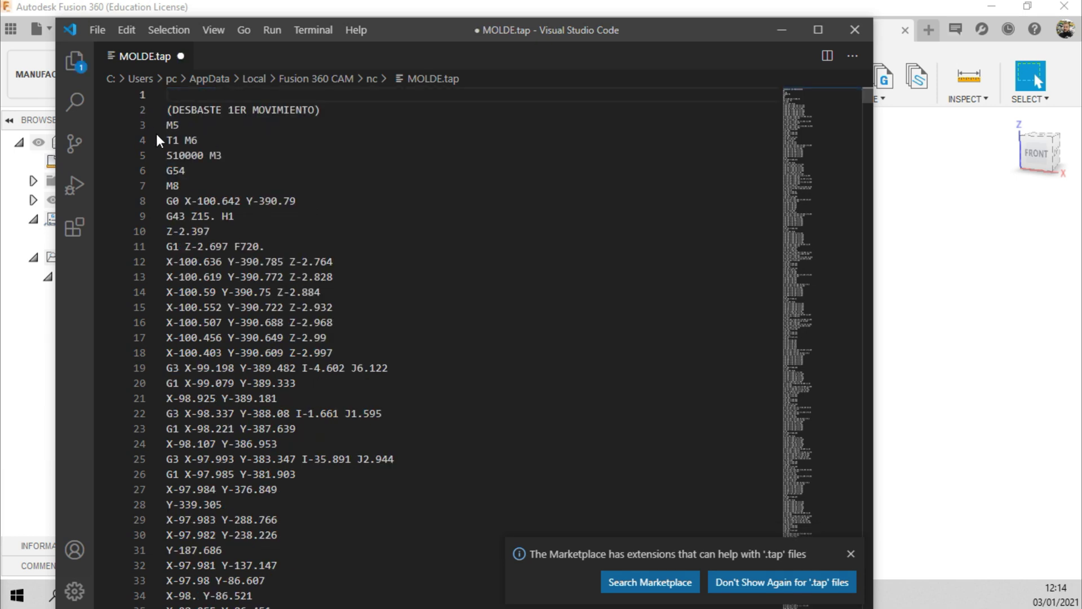
{"action": "left_click", "coordinate": [166, 110]}
Go to the end of the file and delete the trailing G28, G90 and M30 lines
{"action": "scroll", "coordinate": [175, 107], "scroll_direction": "down", "scroll_amount": 4}
{"action": "scroll", "coordinate": [485, 112], "scroll_direction": "down", "scroll_amount": 5}
{"action": "left_click_drag", "start_coordinate": [866, 93], "coordinate": [866, 119]}
{"action": "left_click_drag", "start_coordinate": [889, 193], "coordinate": [867, 603]}
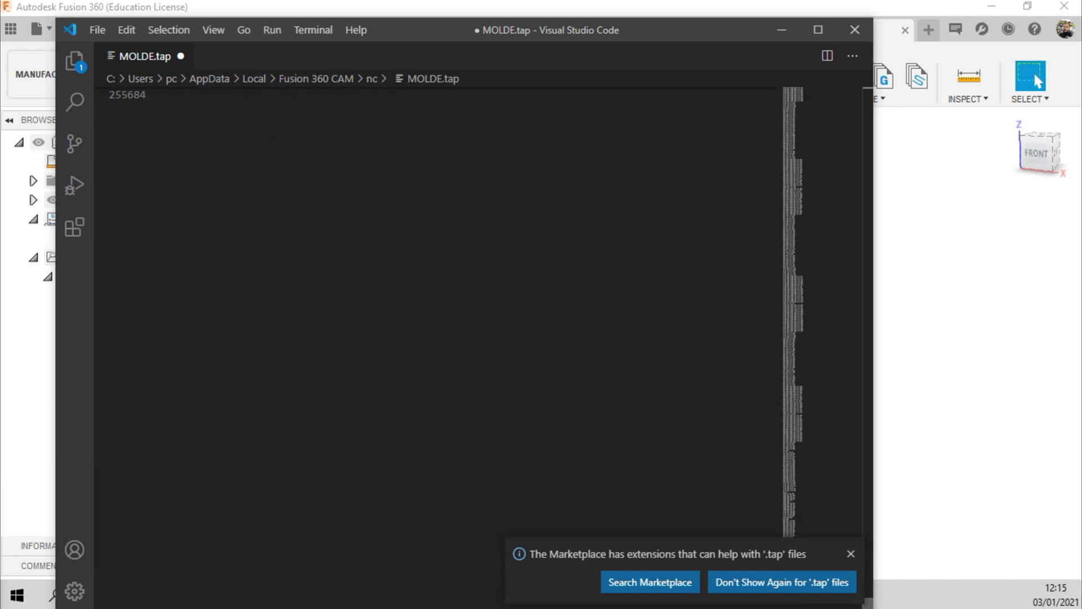
{"action": "scroll", "coordinate": [276, 244], "scroll_direction": "up", "scroll_amount": 2}
{"action": "scroll", "coordinate": [238, 238], "scroll_direction": "up", "scroll_amount": 3}
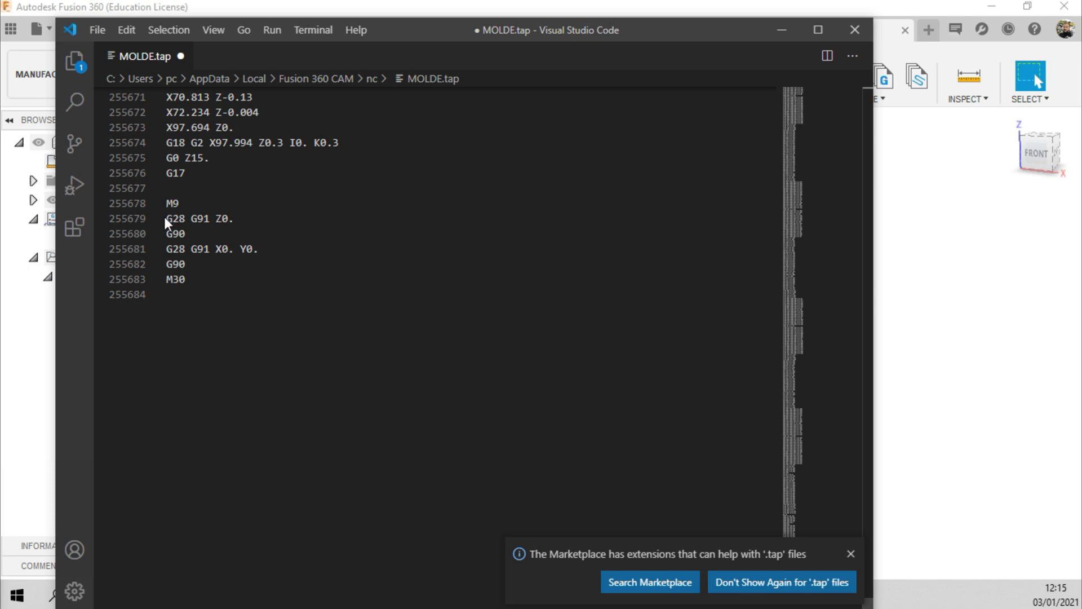
{"action": "left_click_drag", "start_coordinate": [168, 214], "coordinate": [225, 277]}
{"action": "key", "text": "BackSpace"}
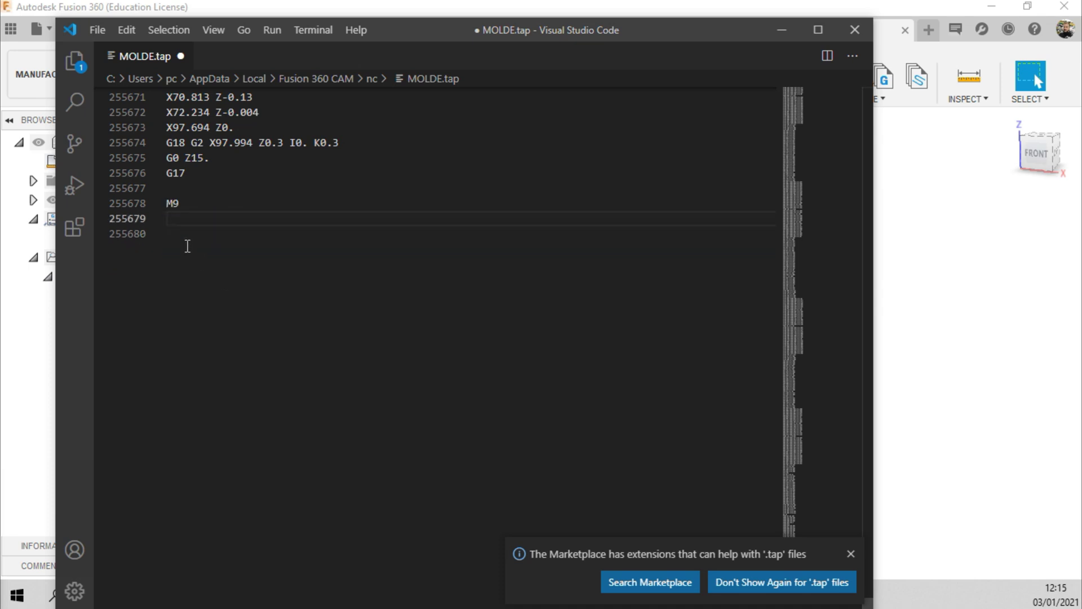
Save the edited code as MOLDE.tap, replacing the original, and close VS Code
{"action": "left_click", "coordinate": [99, 31]}
{"action": "mouse_move", "coordinate": [134, 165]}
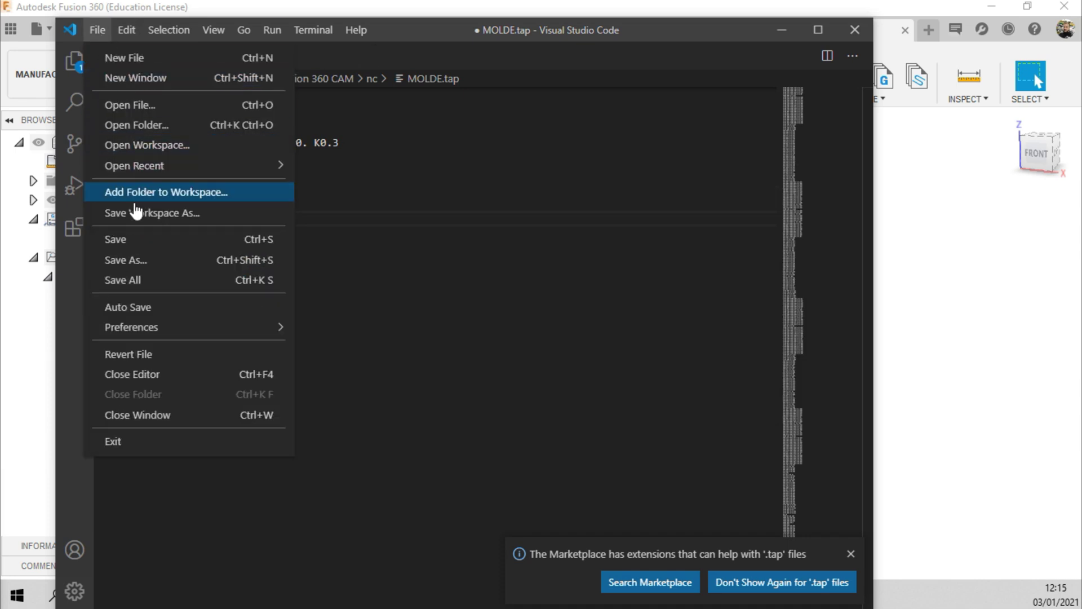
{"action": "left_click", "coordinate": [133, 260]}
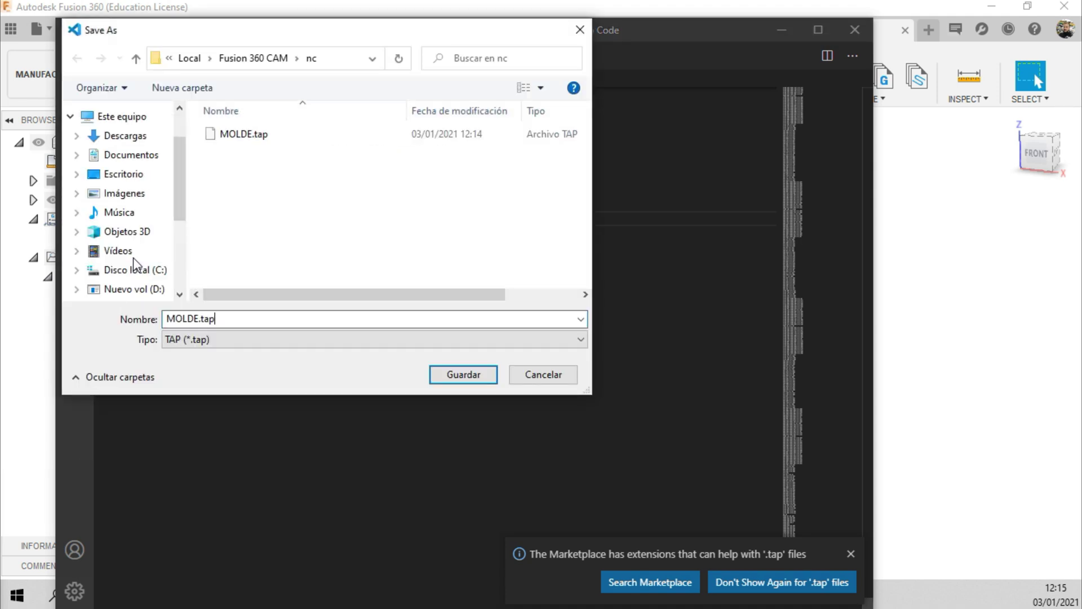
{"action": "left_click", "coordinate": [470, 374]}
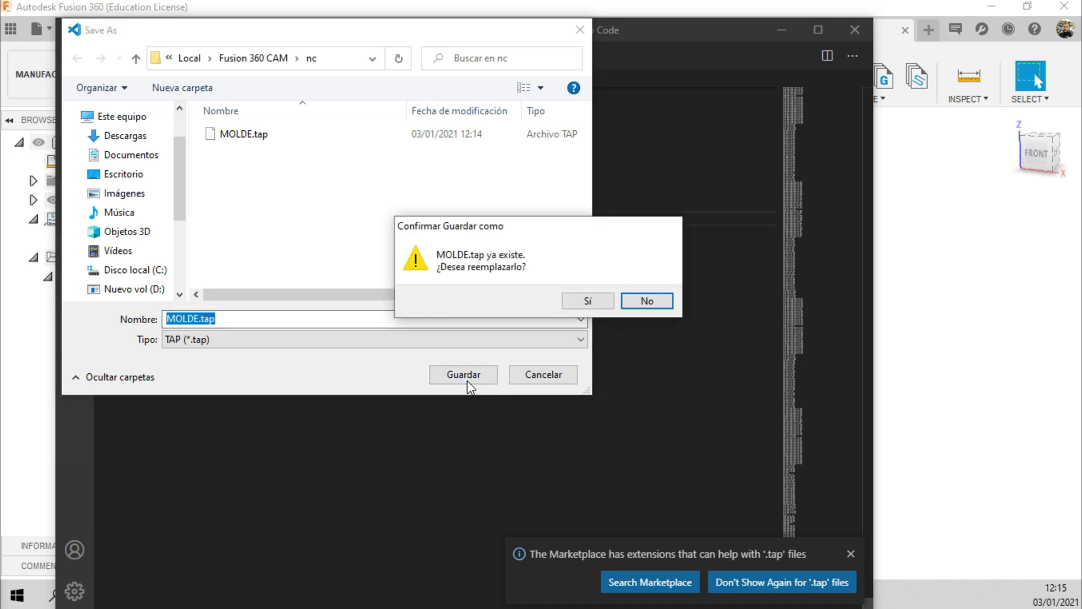
{"action": "left_click", "coordinate": [589, 300]}
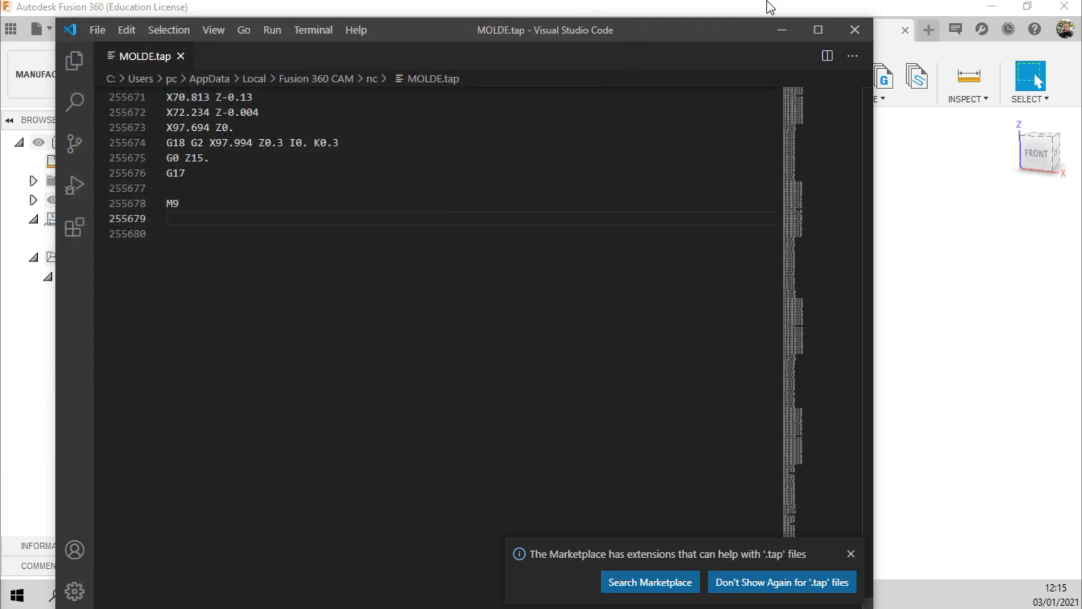
{"action": "left_click", "coordinate": [855, 29]}
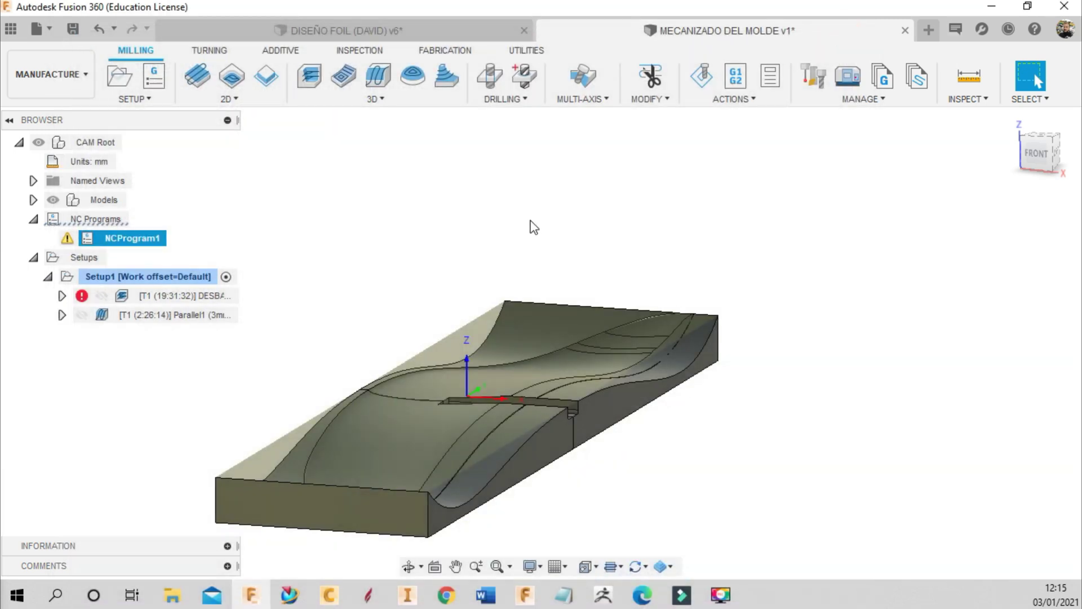
Orbit the mold to view its left-front side, then return to Select mode
{"action": "left_click", "coordinate": [413, 566]}
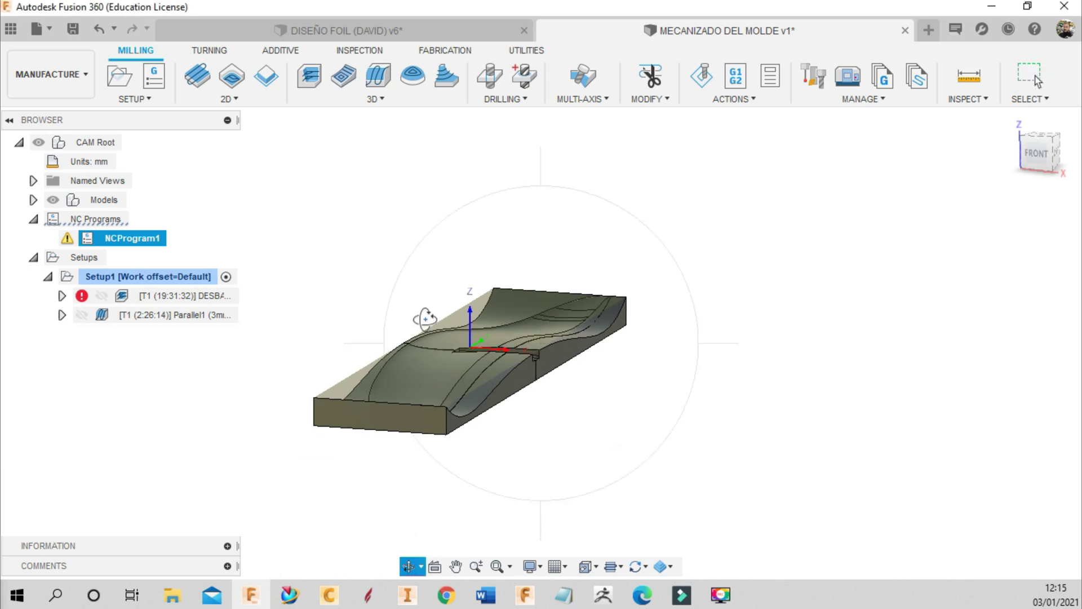
{"action": "left_click_drag", "start_coordinate": [423, 317], "coordinate": [350, 243]}
{"action": "key", "text": "Escape"}
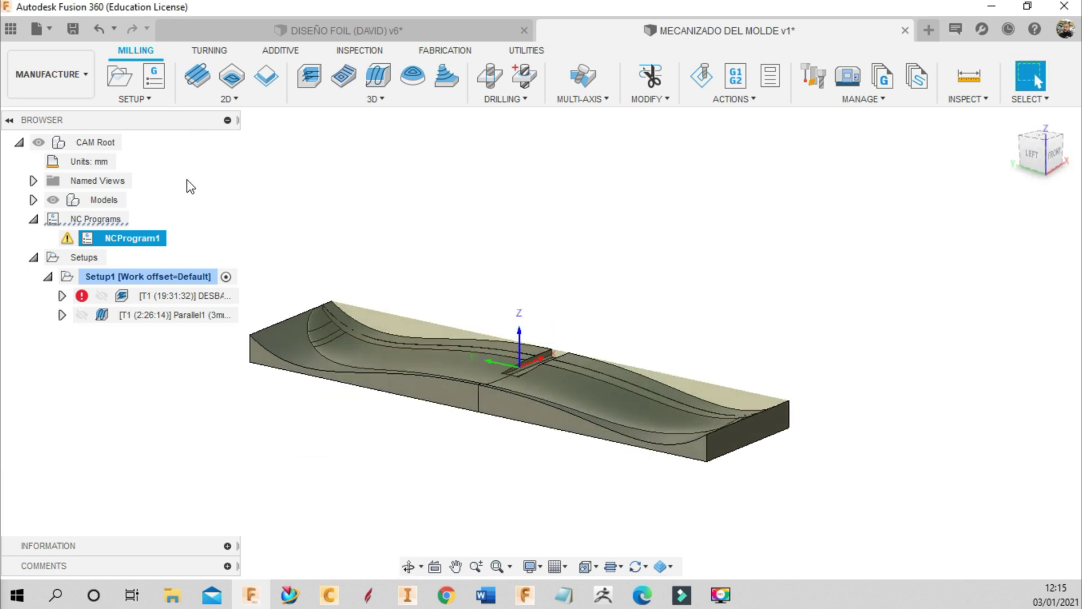